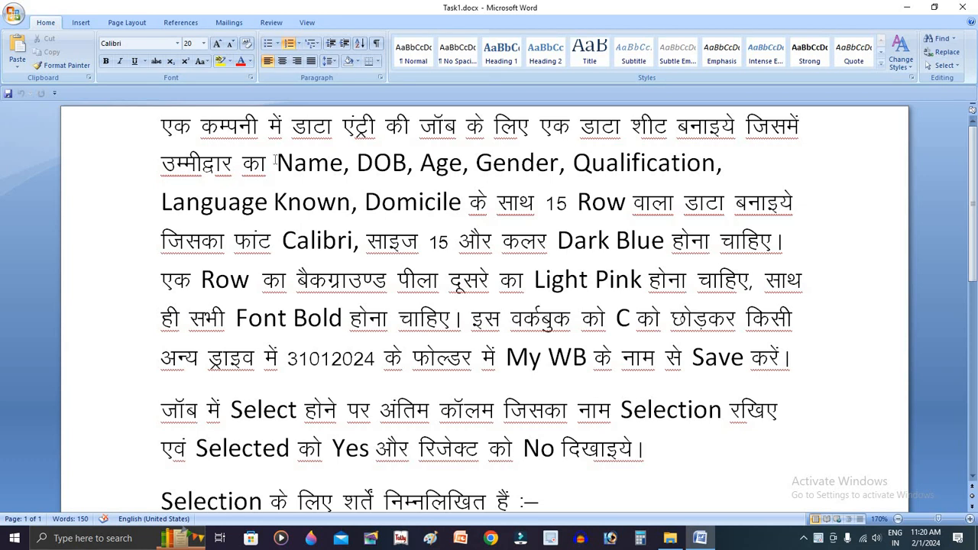
# Copy the field list from "Name" through "Domicile" in the task document
pyautogui.moveTo(311, 157); pyautogui.dragTo(461, 193)
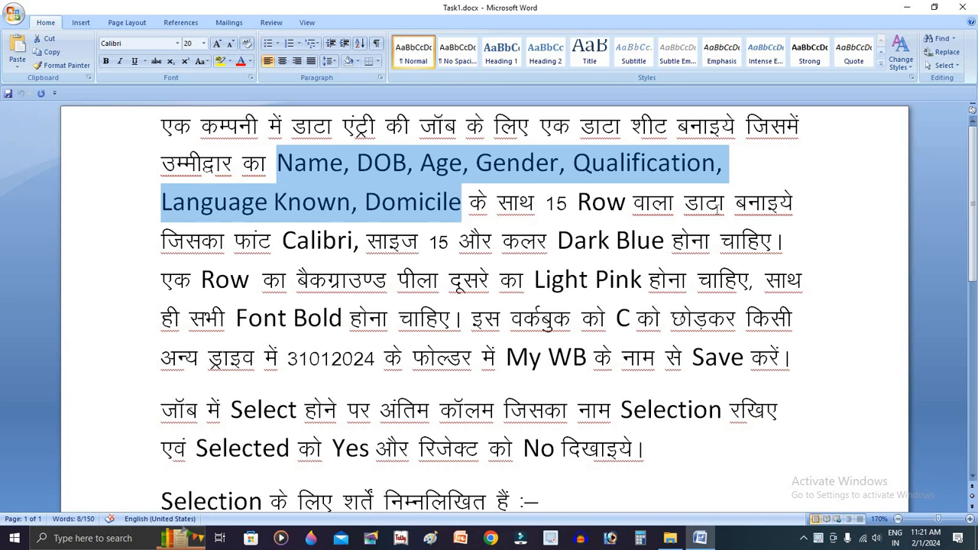
pyautogui.hotkey('ctrl', 'n')
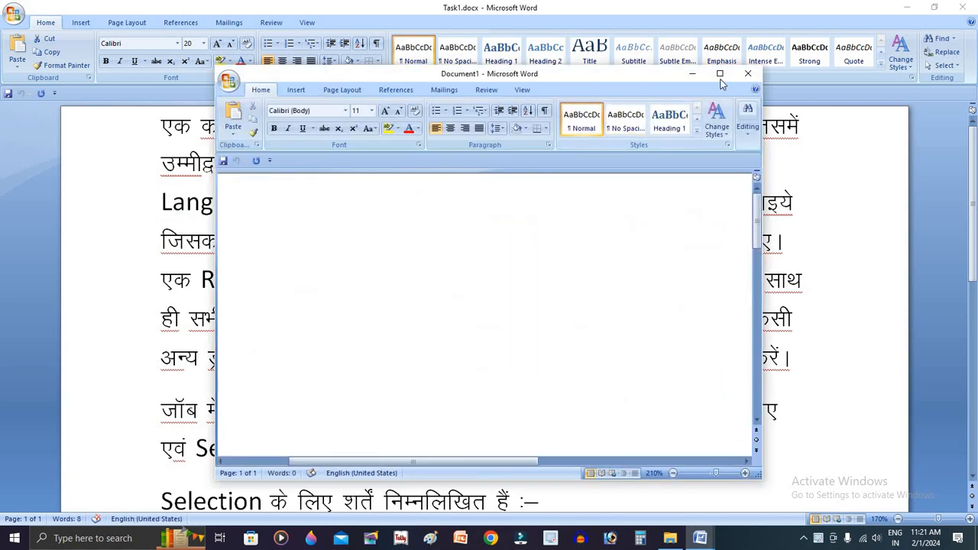
pyautogui.click(719, 74)
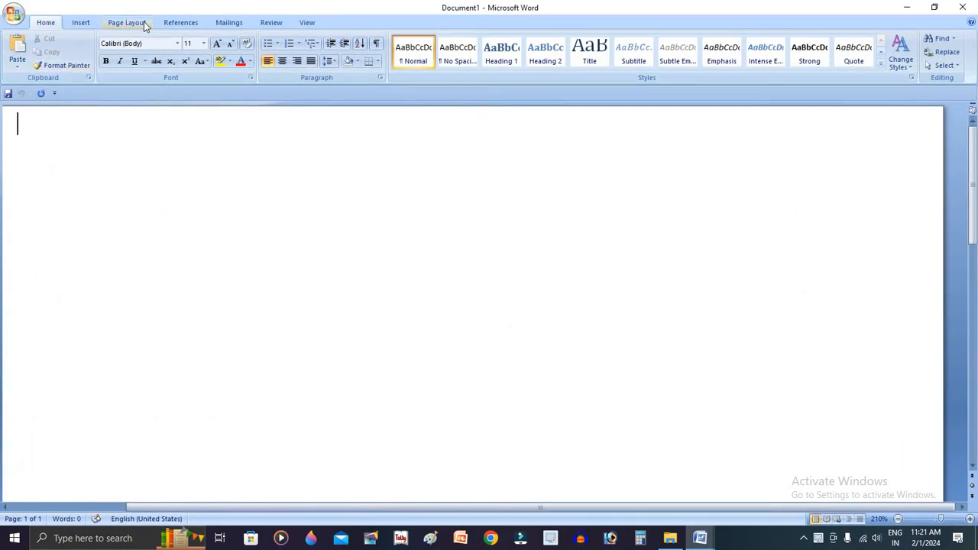
pyautogui.click(306, 24)
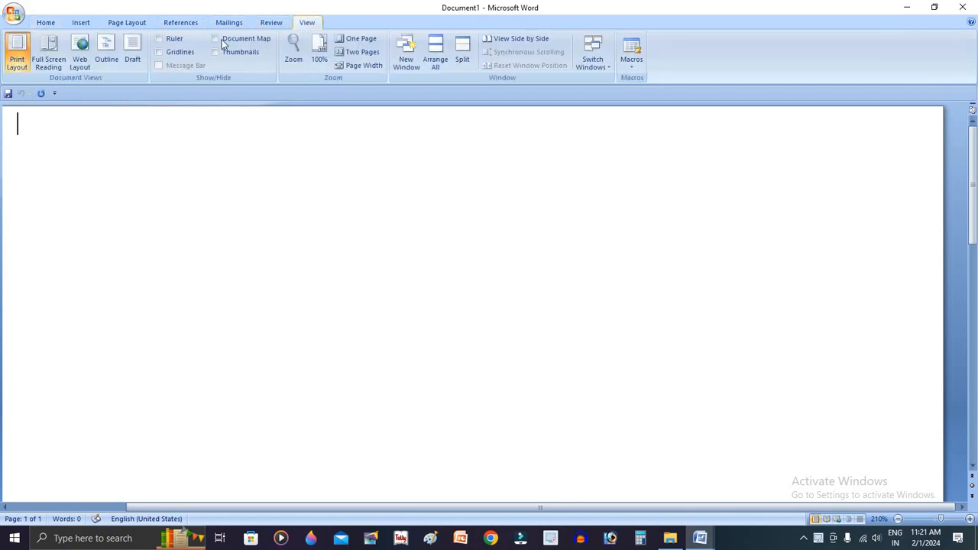
pyautogui.click(174, 39)
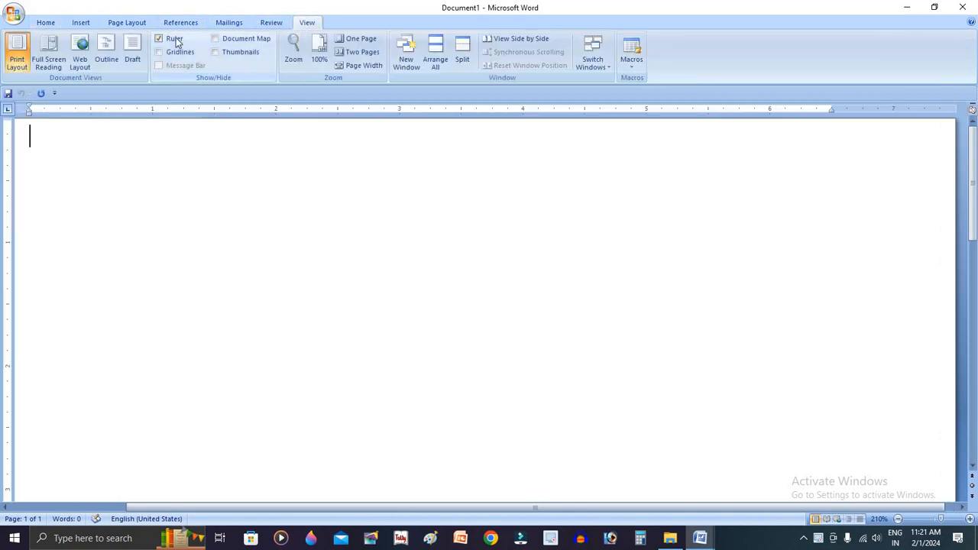
pyautogui.click(120, 23)
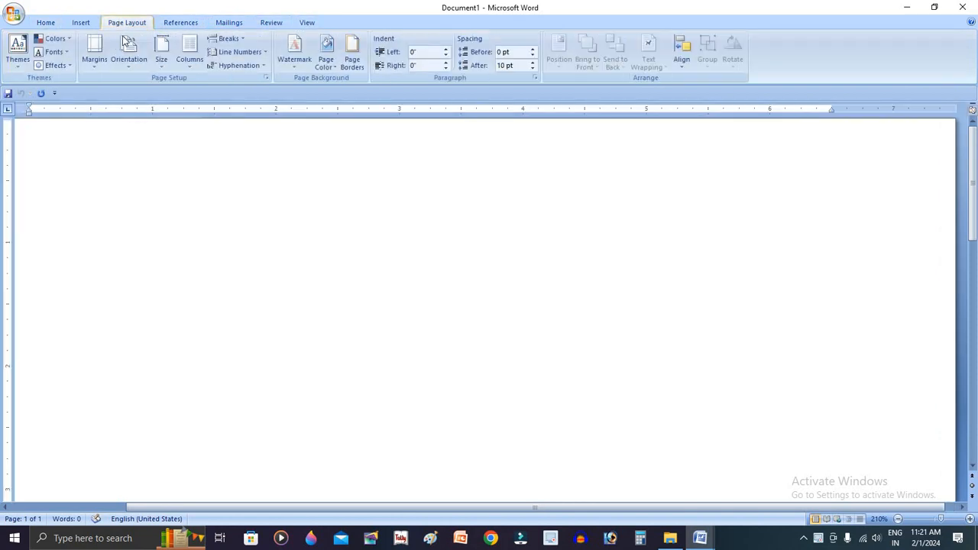
pyautogui.click(95, 64)
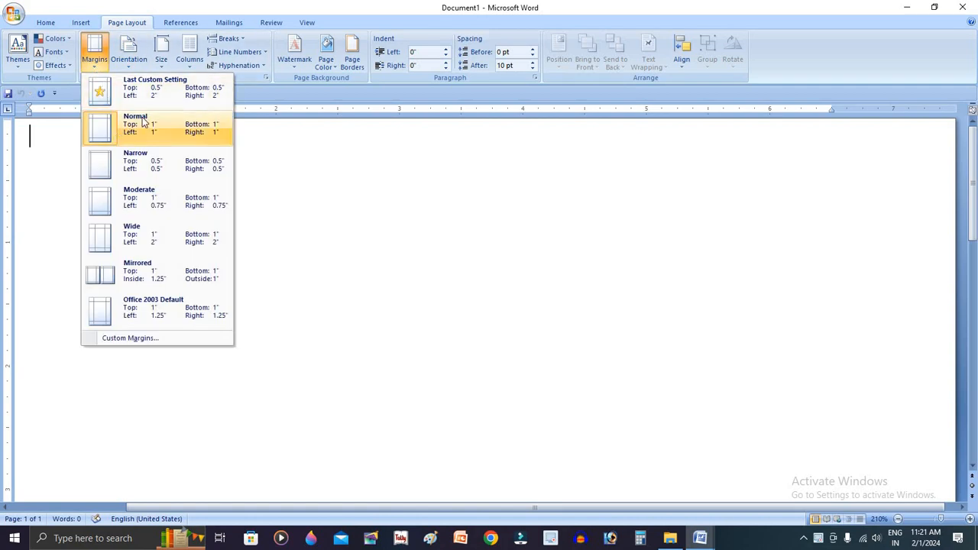
pyautogui.click(146, 158)
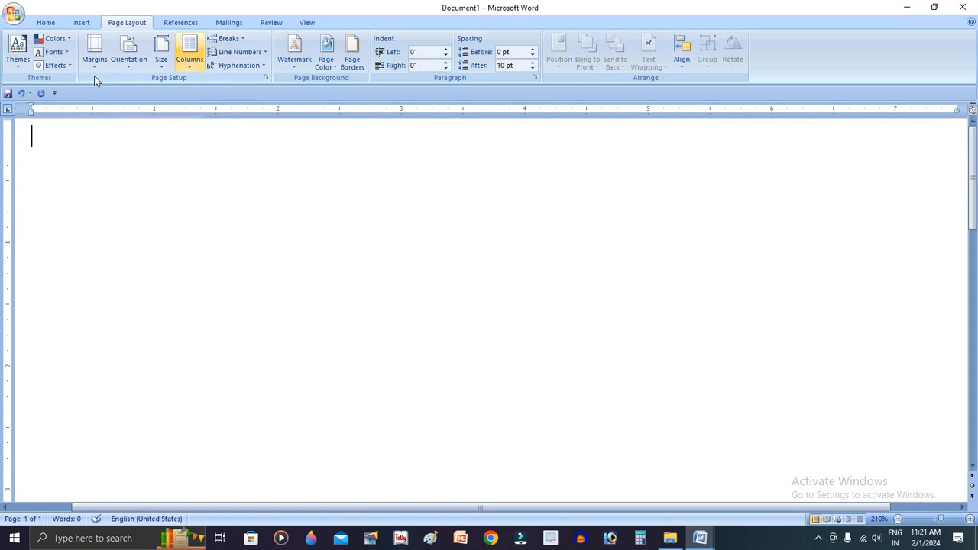
pyautogui.click(165, 69)
pyautogui.click(212, 302)
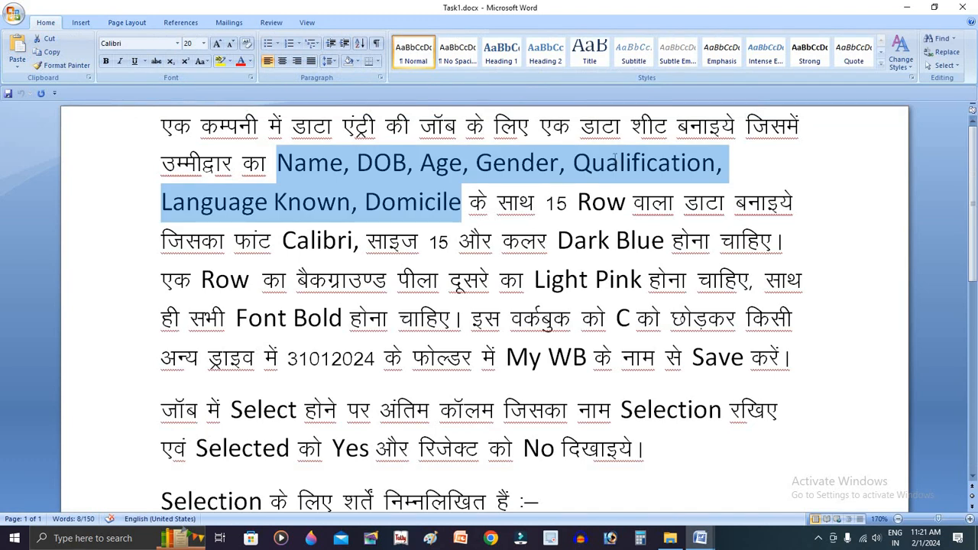
pyautogui.click(615, 161)
pyautogui.moveTo(576, 126); pyautogui.dragTo(676, 126)
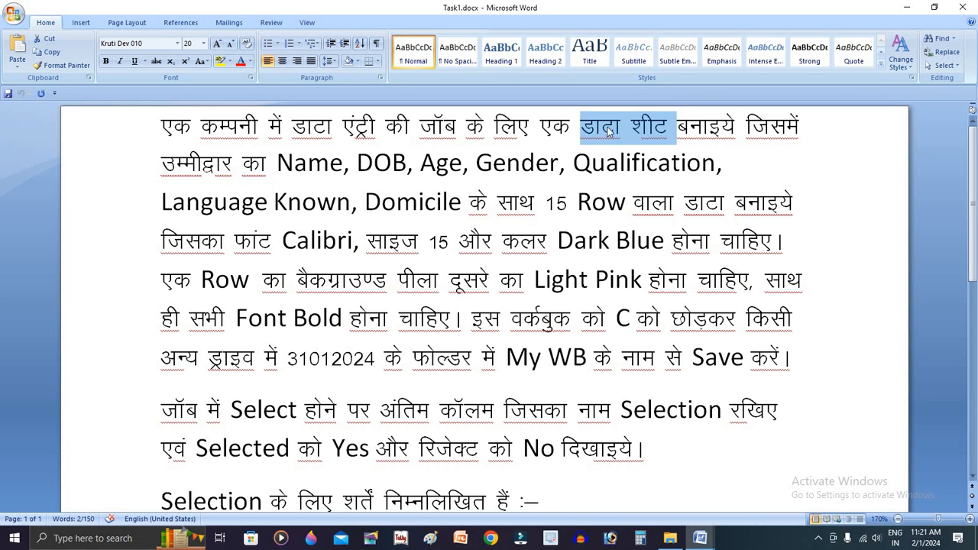
pyautogui.click(384, 221)
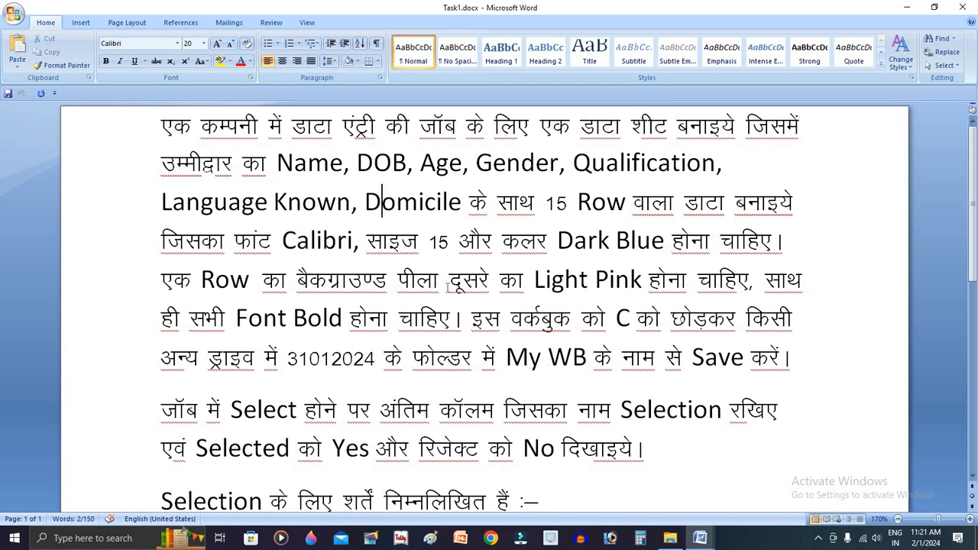
pyautogui.click(448, 289)
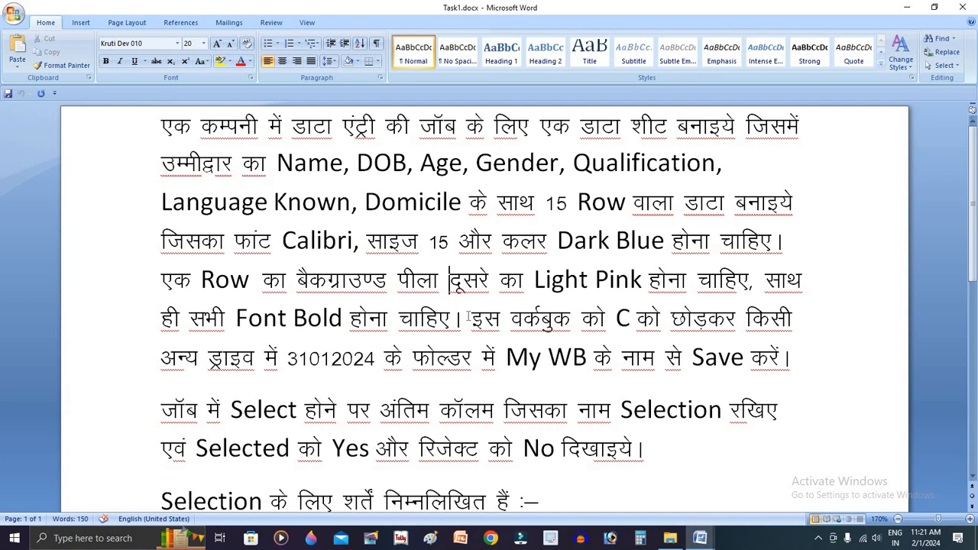
pyautogui.moveTo(469, 318); pyautogui.dragTo(622, 312)
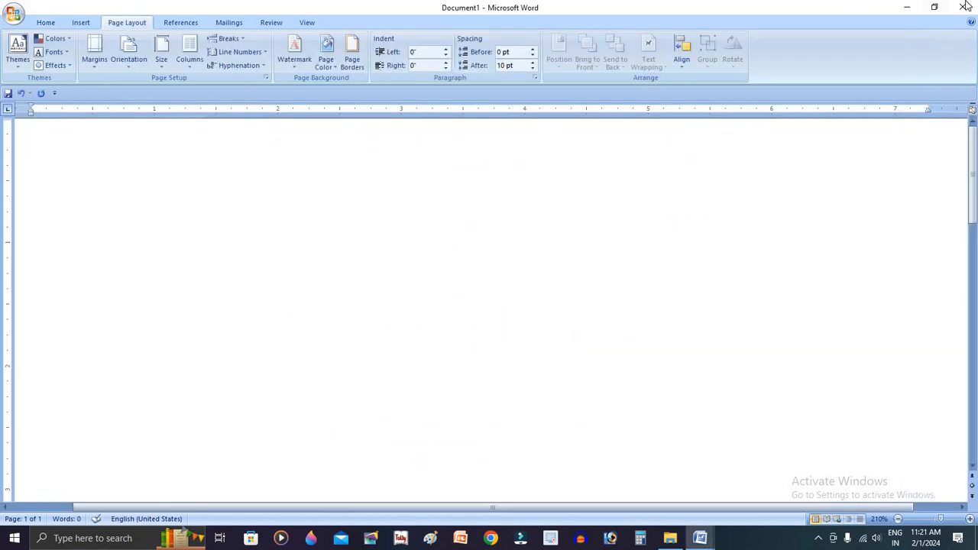
pyautogui.click(964, 7)
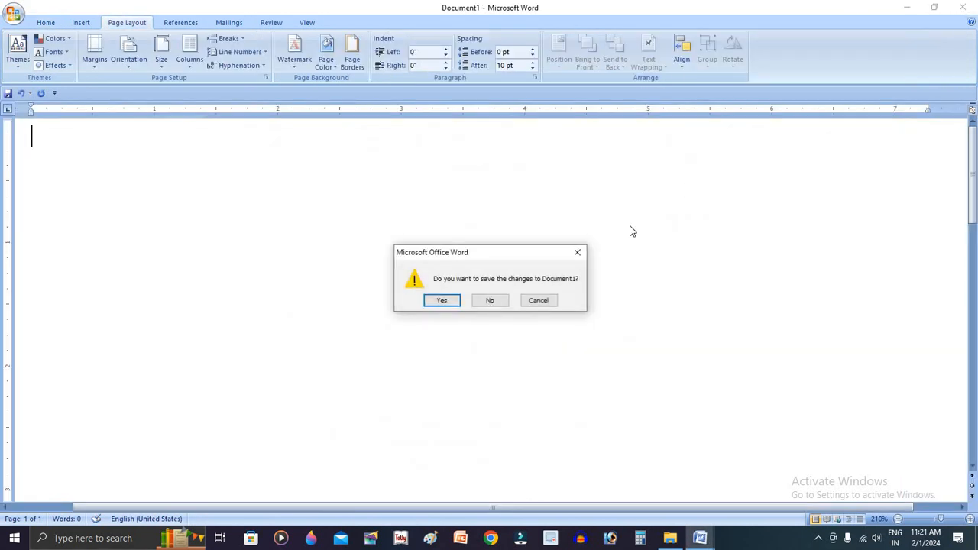
pyautogui.click(489, 298)
pyautogui.click(462, 296)
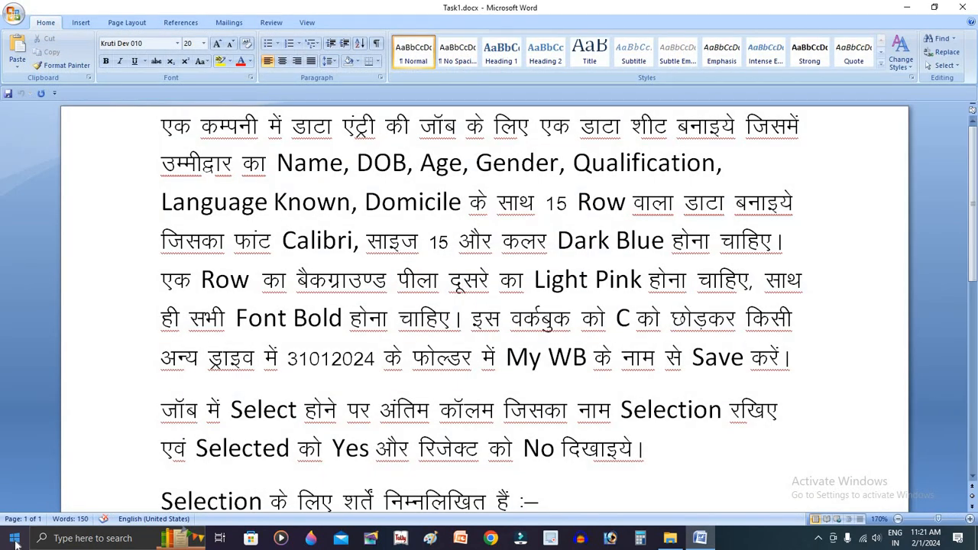
# Switch to Microsoft Office Excel 2007 with a blank workbook and maximize its window
pyautogui.click(16, 543)
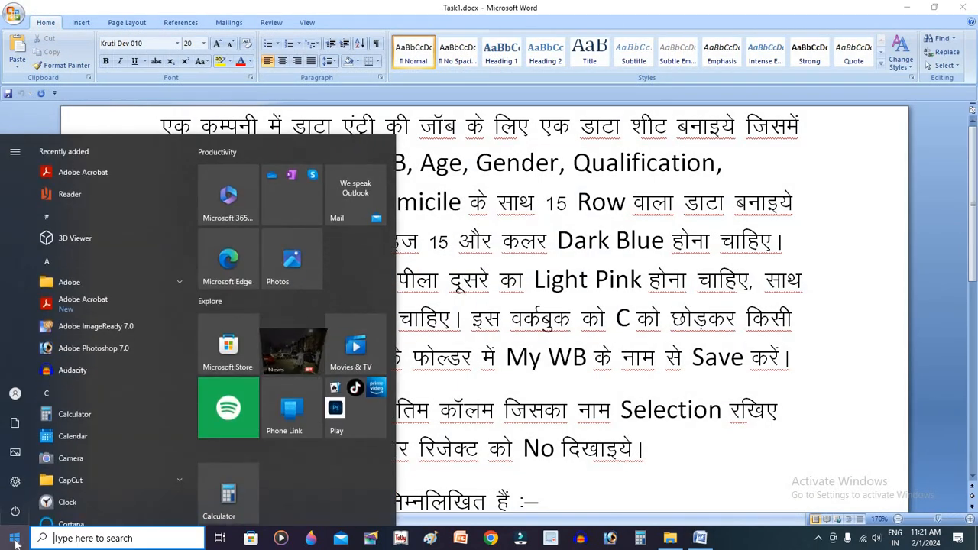
pyautogui.write('exce')
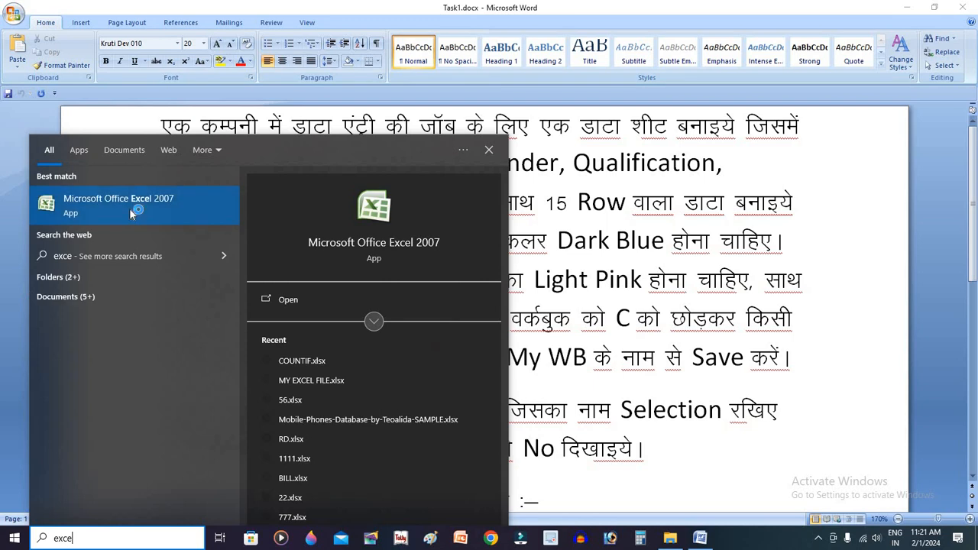
pyautogui.click(129, 208)
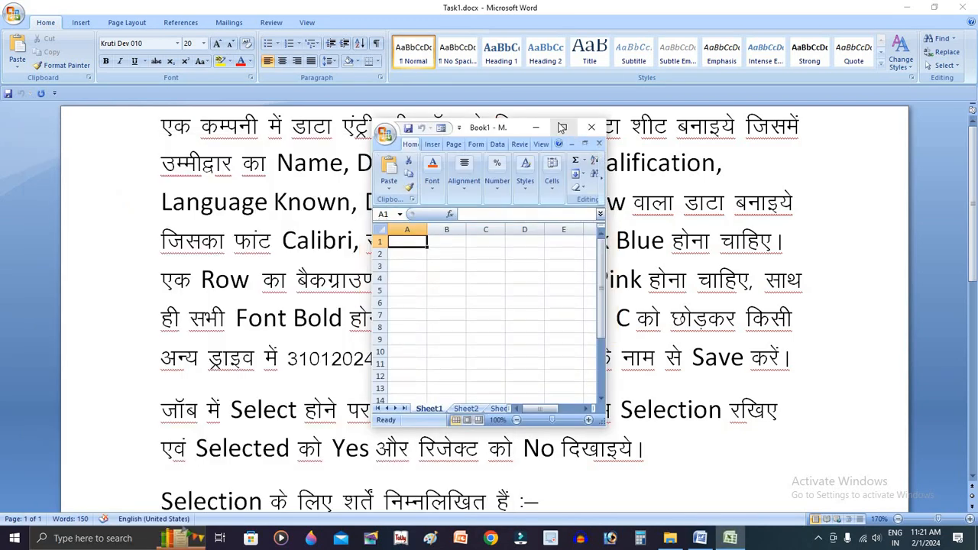
pyautogui.click(562, 127)
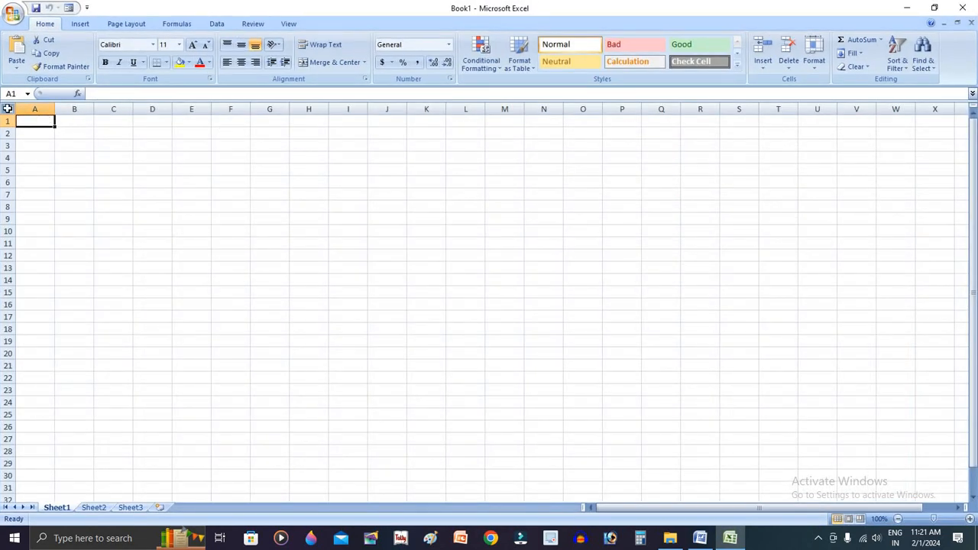
# Set the font size of the whole worksheet to 14
pyautogui.click(7, 109)
pyautogui.click(192, 45)
pyautogui.click(193, 44)
pyautogui.click(149, 152)
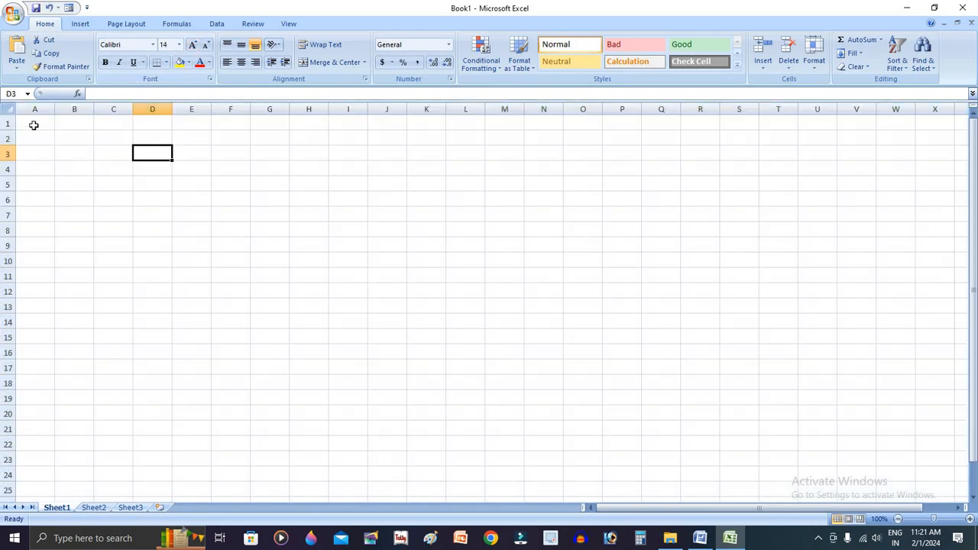
# Paste the copied field list into cell A1 as a reference for the headings
pyautogui.click(34, 124)
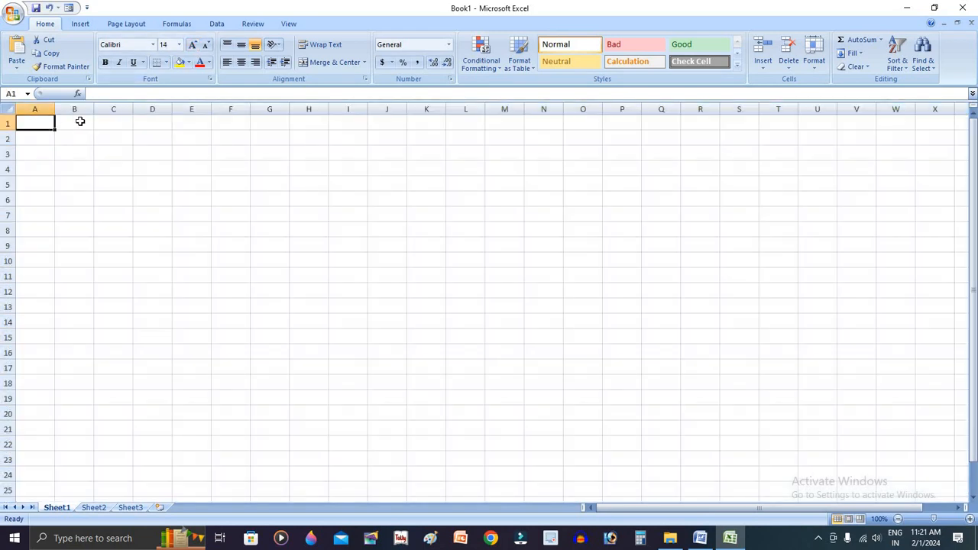
pyautogui.write('Name, DOB, Age, Gender, Qualification, Language Known, Domicile')
pyautogui.click(107, 172)
pyautogui.doubleClick(49, 125)
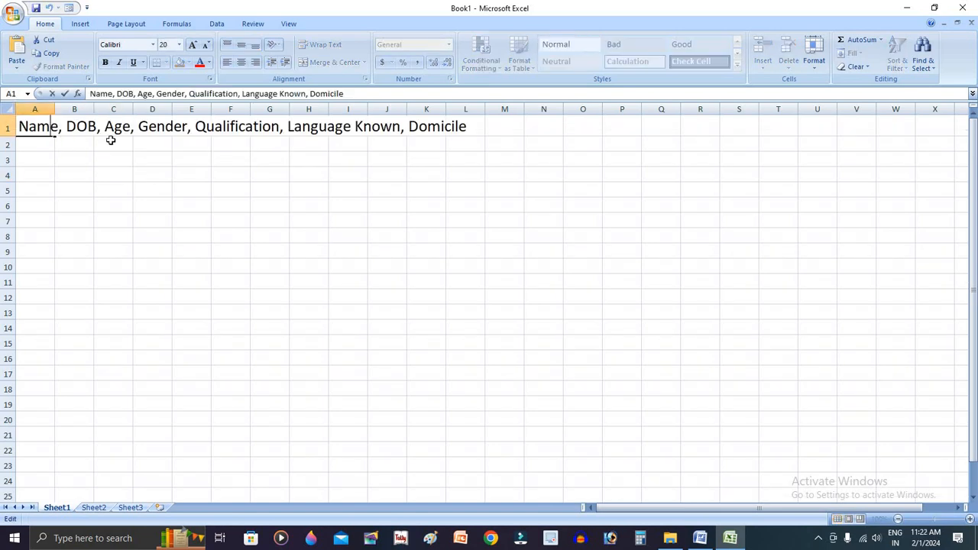
pyautogui.click(111, 141)
pyautogui.click(53, 128)
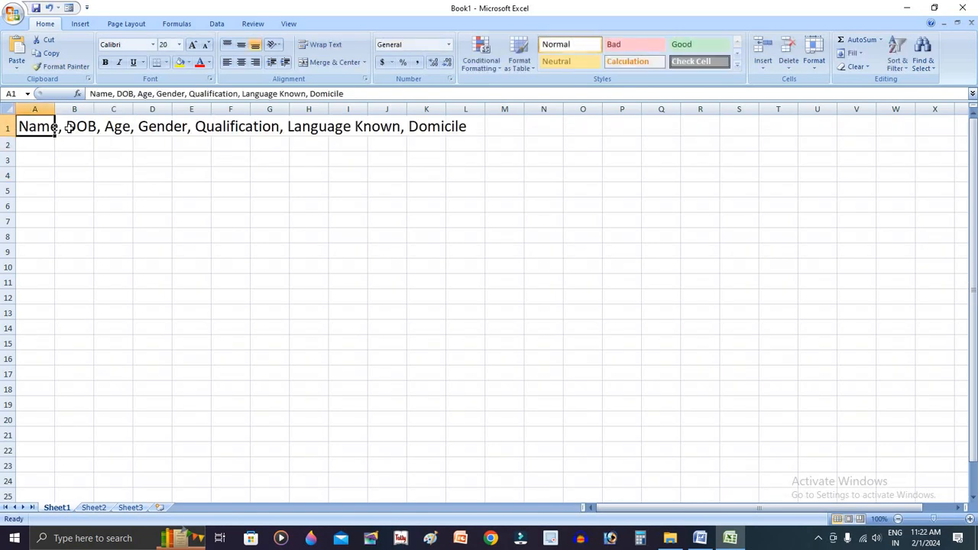
pyautogui.click(116, 93)
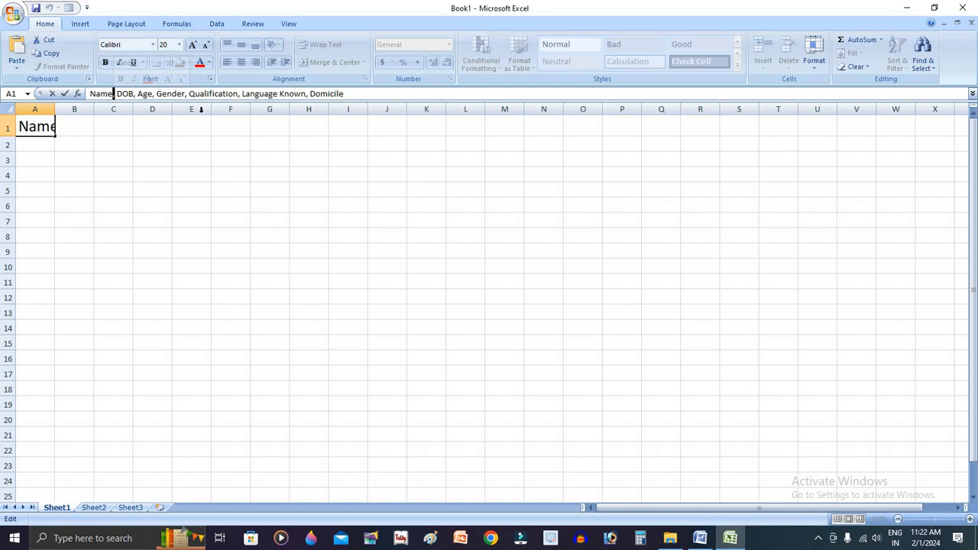
pyautogui.click(234, 138)
pyautogui.click(155, 163)
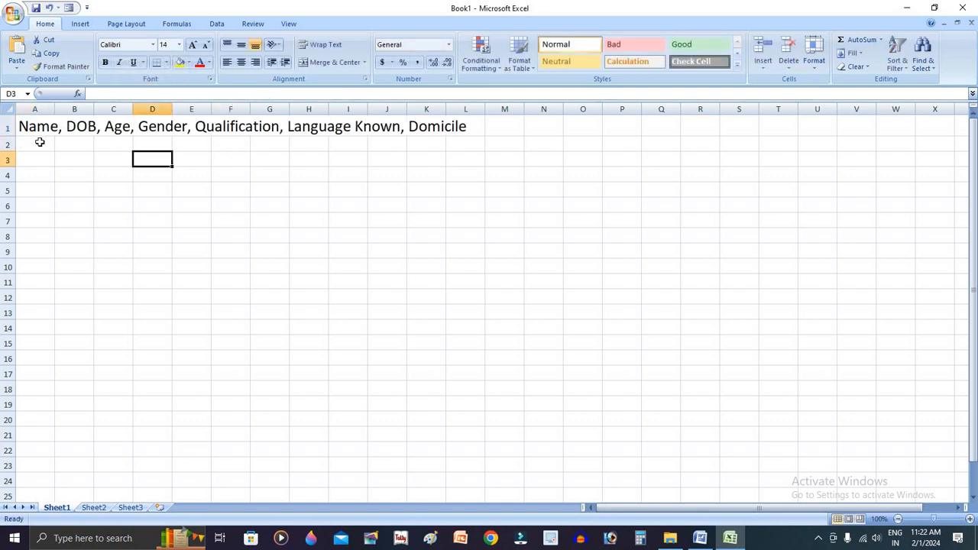
# Enter the column heading NAME in cell A2, without the rest of the autocompleted field list
pyautogui.click(40, 143)
pyautogui.write('BAR')
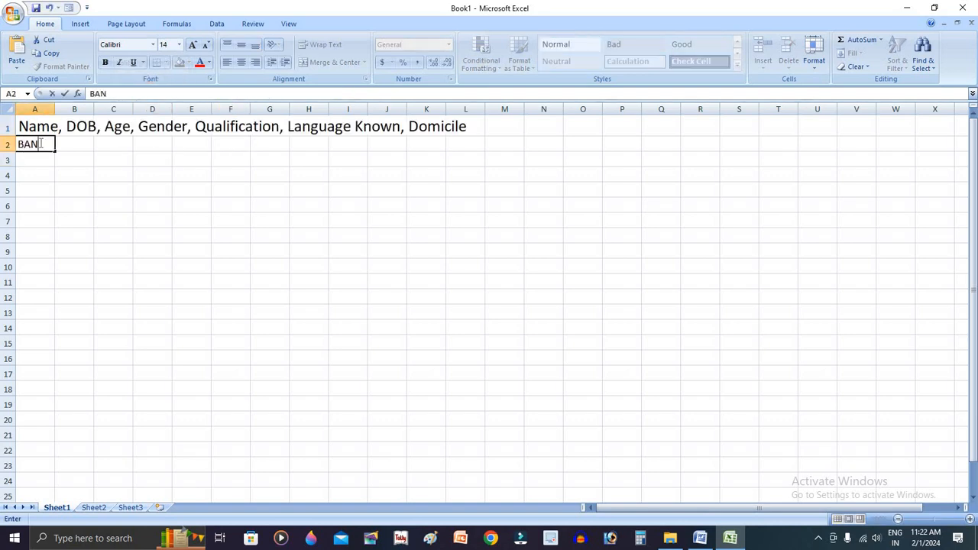
pyautogui.press('BackSpace')
pyautogui.press('BackSpace')
pyautogui.press('BackSpace')
pyautogui.write('name')
pyautogui.press('BackSpace')
pyautogui.press('BackSpace')
pyautogui.press('BackSpace')
pyautogui.press('BackSpace')
pyautogui.press('BackSpace')
pyautogui.write('NAME')
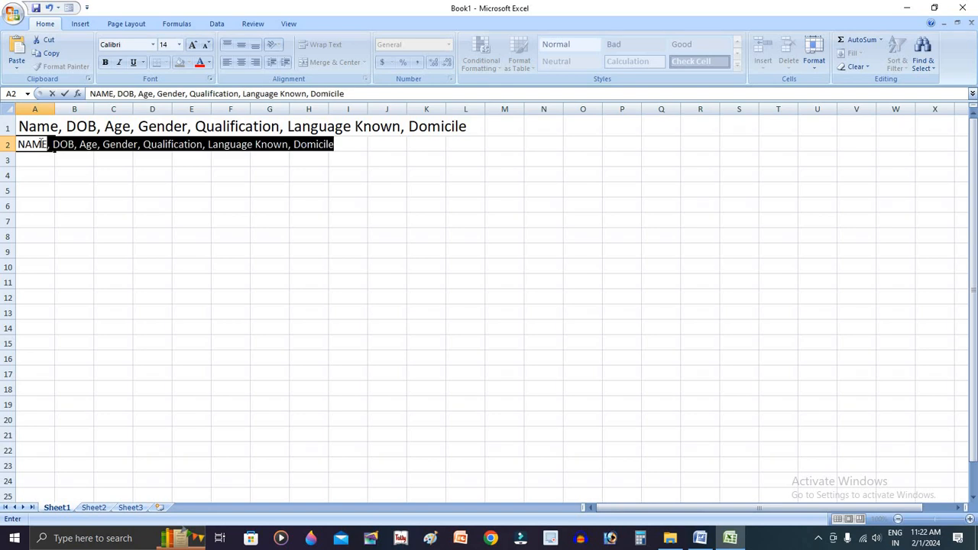
pyautogui.press('BackSpace')
pyautogui.press('Return')
pyautogui.press('Up')
# Enter the column headings DOB in cell B2 and AGE in cell C2
pyautogui.press('Right')
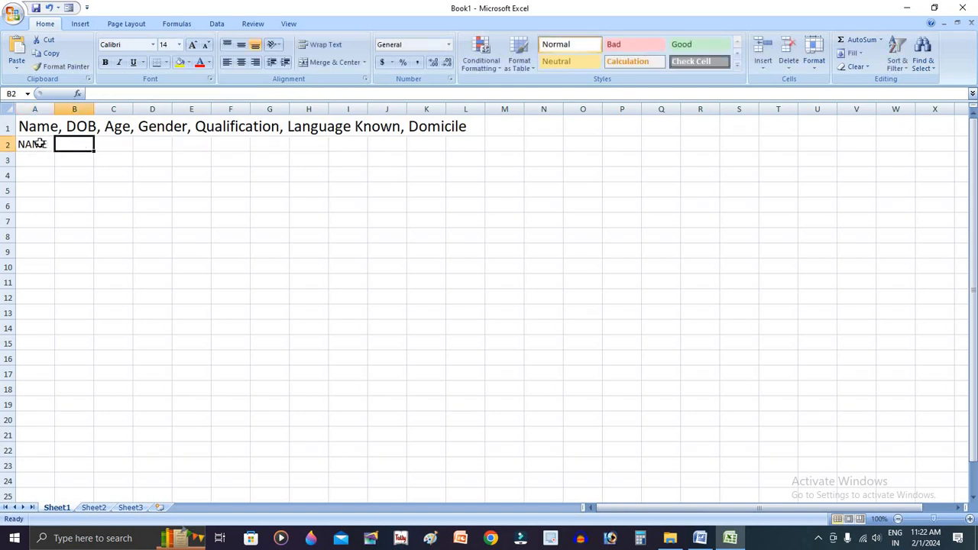
pyautogui.write('DOB')
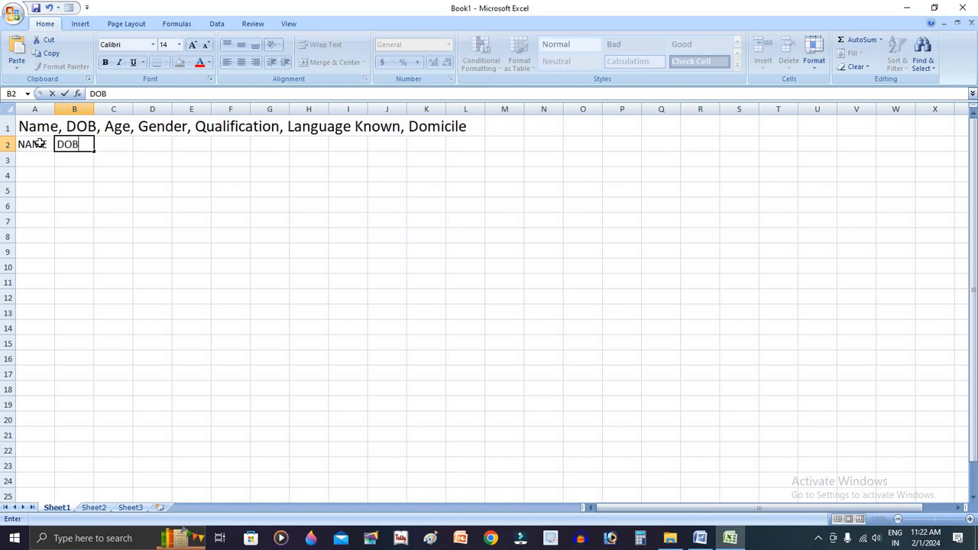
pyautogui.press('Right')
pyautogui.write('AGE')
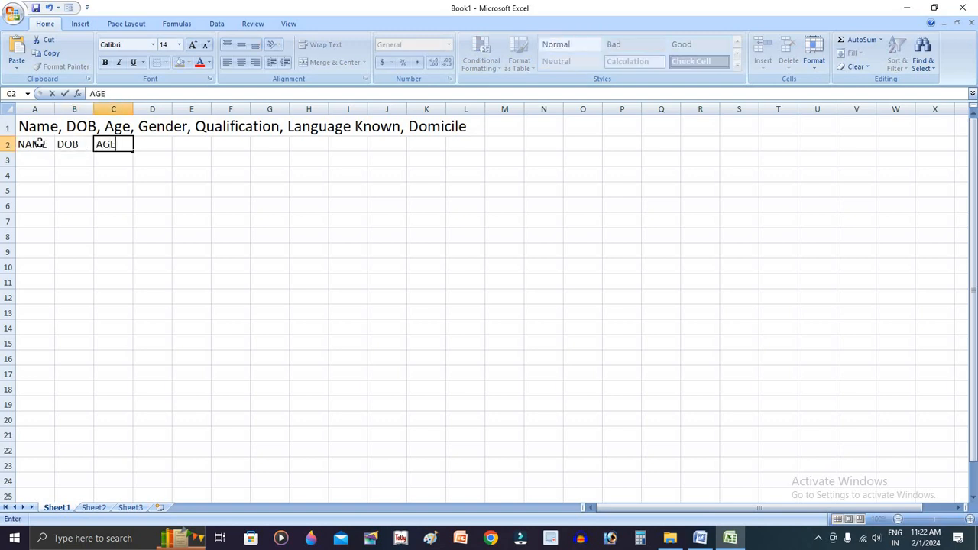
pyautogui.press('Return')
pyautogui.press('Up')
# Enter the column headings GENDER in cell D2 and QUALIFICATION in cell E2
pyautogui.press('Right')
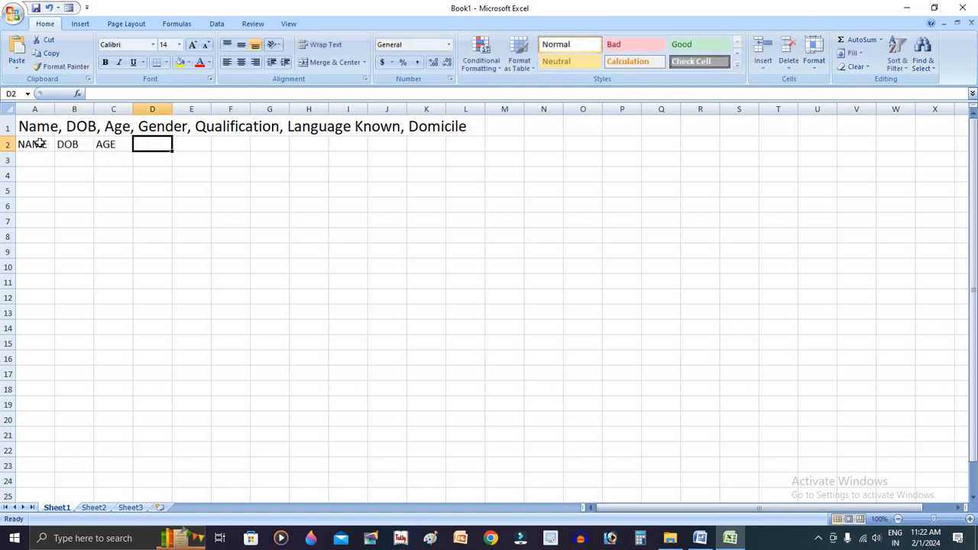
pyautogui.write('GENDER')
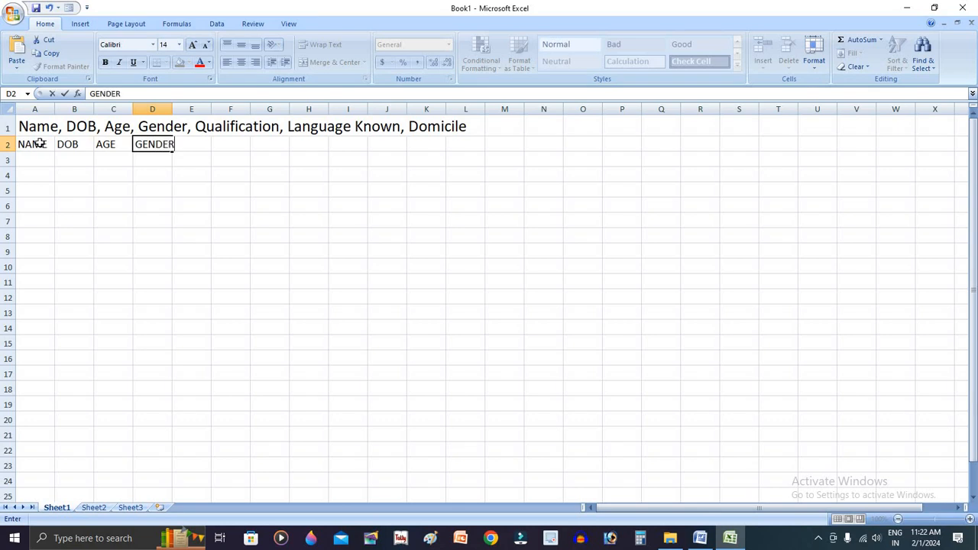
pyautogui.press('Return')
pyautogui.write('\\')
pyautogui.press('Up')
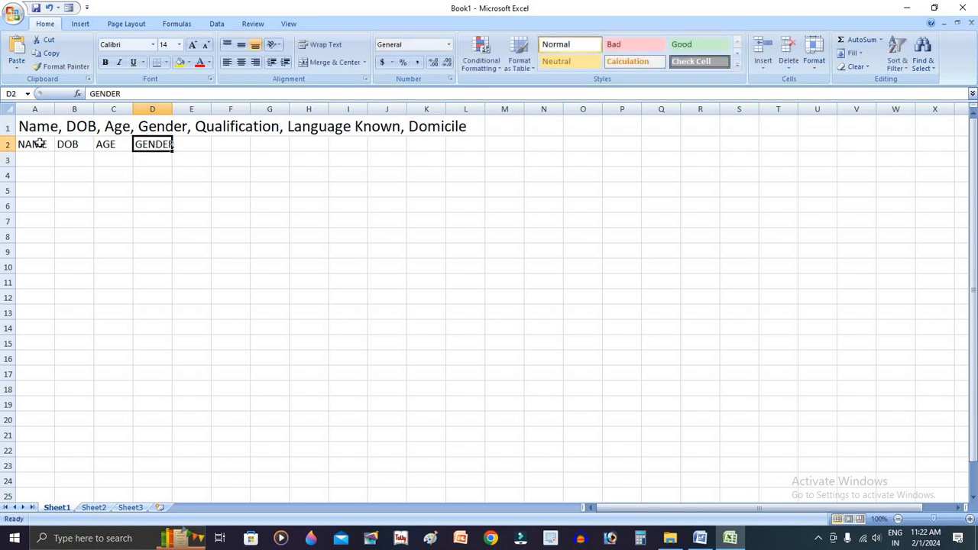
pyautogui.press('Right')
pyautogui.write('QUA')
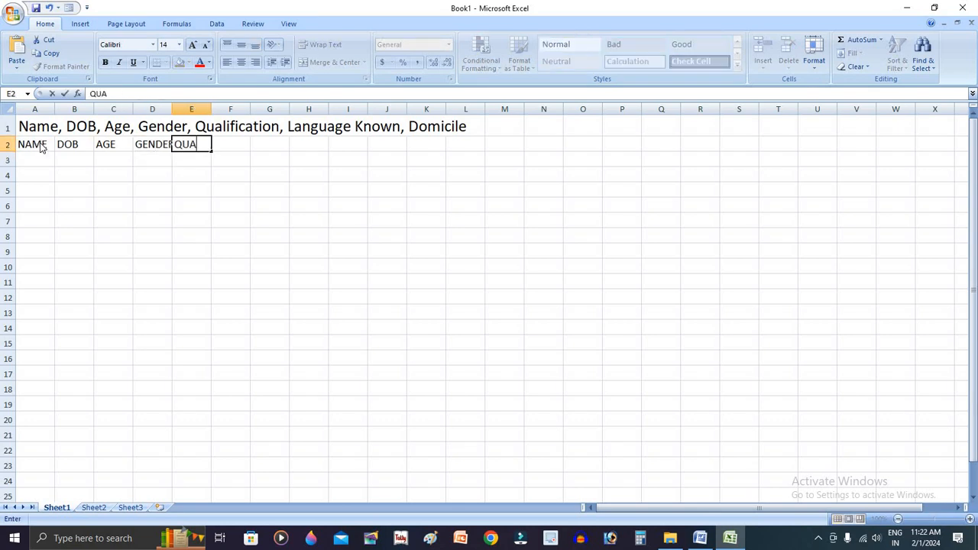
pyautogui.write('LIFICATION')
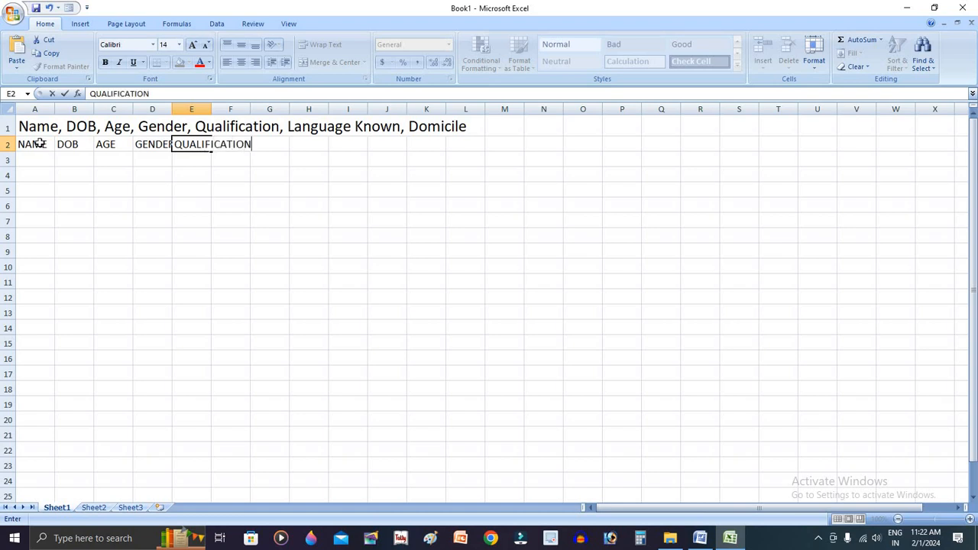
# Enter the column headings LANGUAGE KNOWN in cell F2 and DOMICILE in cell G2
pyautogui.press('Return')
pyautogui.press('Up')
pyautogui.press('Right')
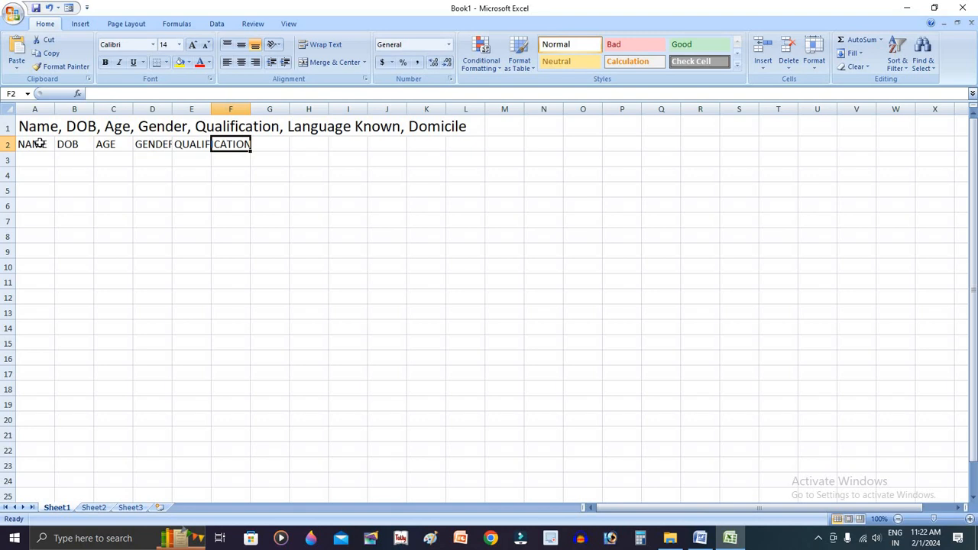
pyautogui.write('L')
pyautogui.write('ANH')
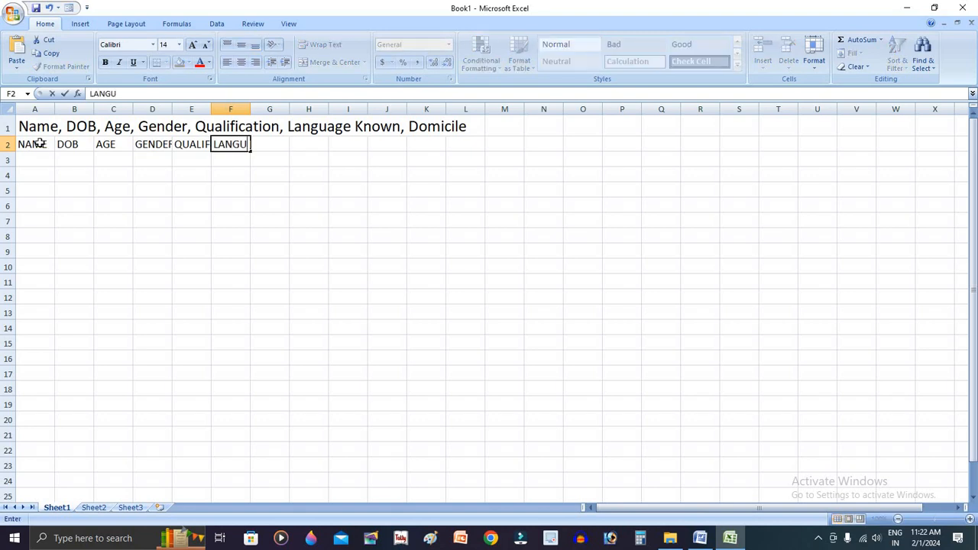
pyautogui.write('UAGE KNOWN')
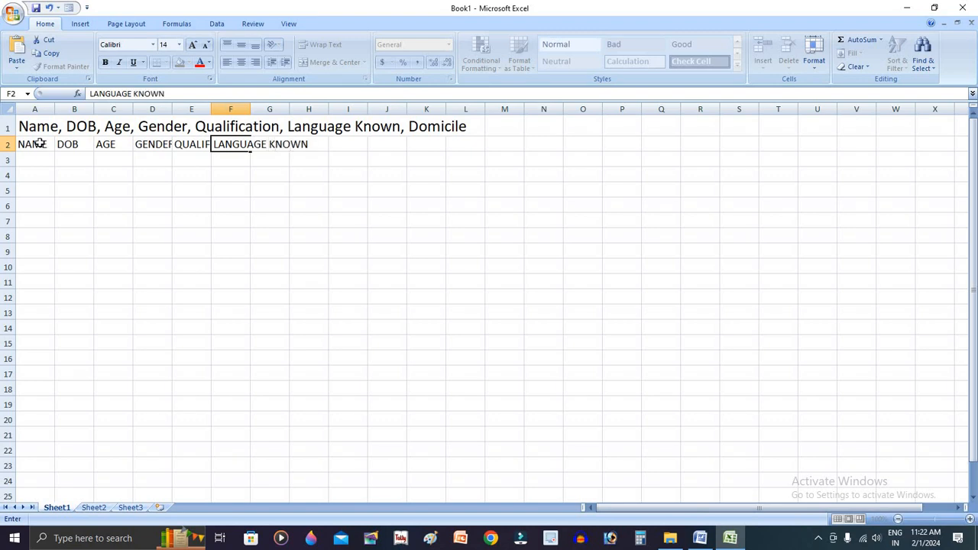
pyautogui.press('Tab')
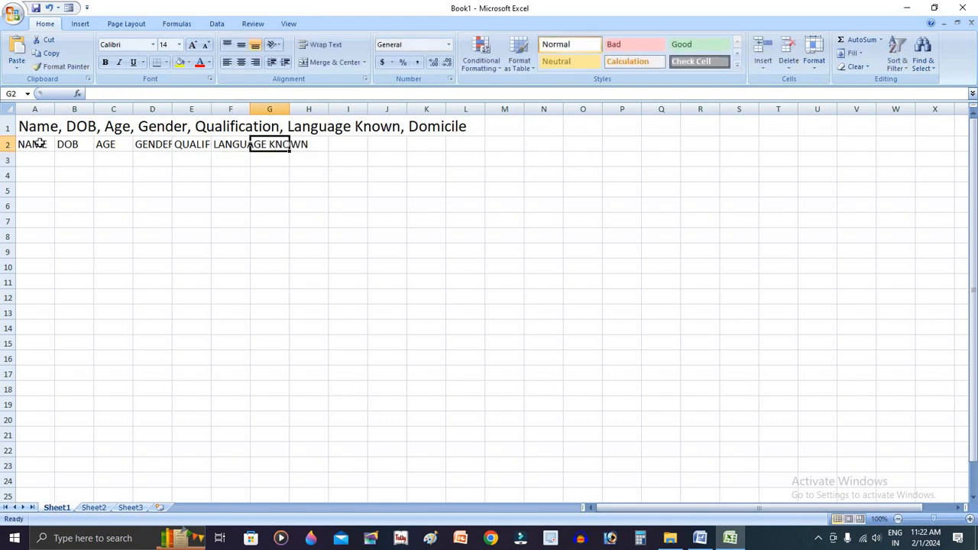
pyautogui.write('DOM')
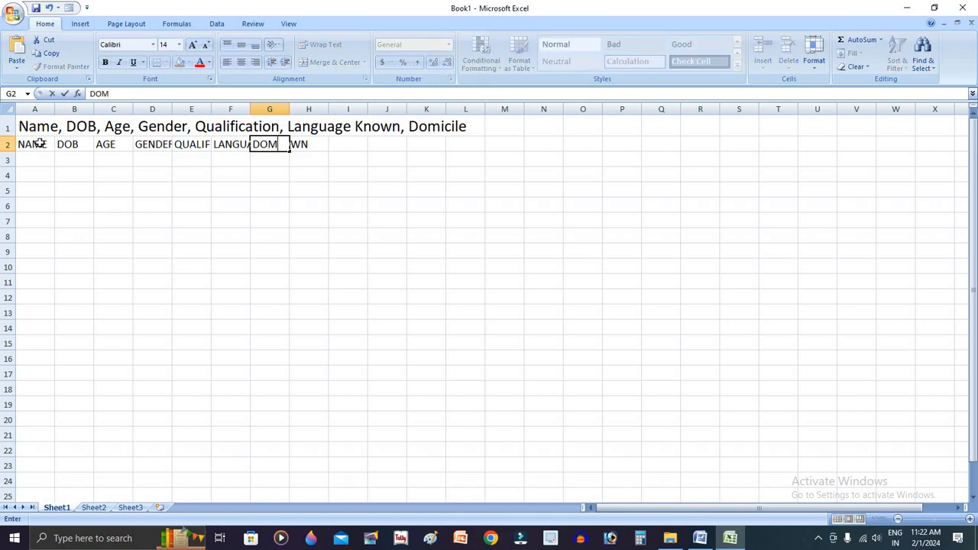
pyautogui.write('ICILE')
pyautogui.click(230, 222)
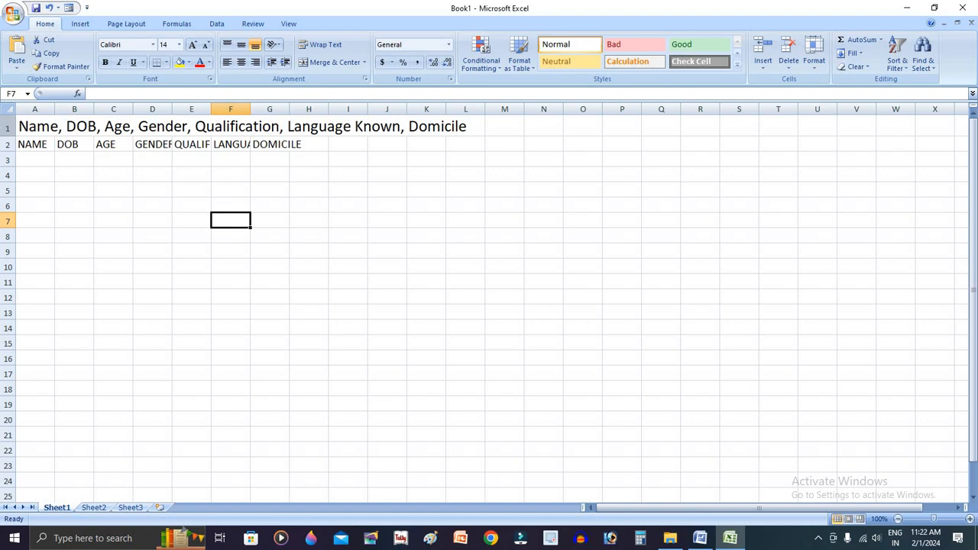
# Delete row 1, which holds the pasted reference field list
pyautogui.click(8, 126)
pyautogui.rightClick(8, 127)
pyautogui.click(83, 203)
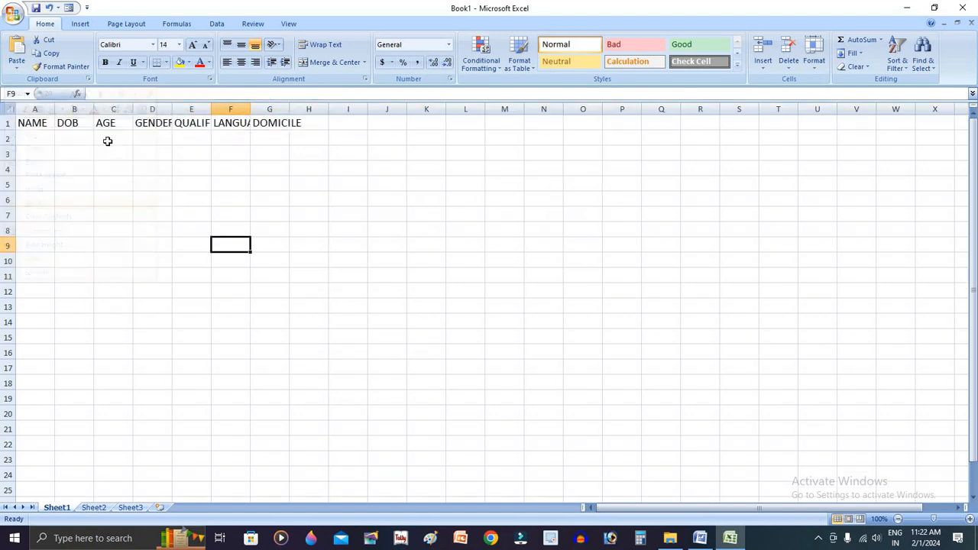
# Adjust the widths of columns A to G so every heading fits, with extra room for NAME and DOB
pyautogui.moveTo(54, 109); pyautogui.dragTo(488, 106)
pyautogui.click(157, 137)
pyautogui.click(227, 142)
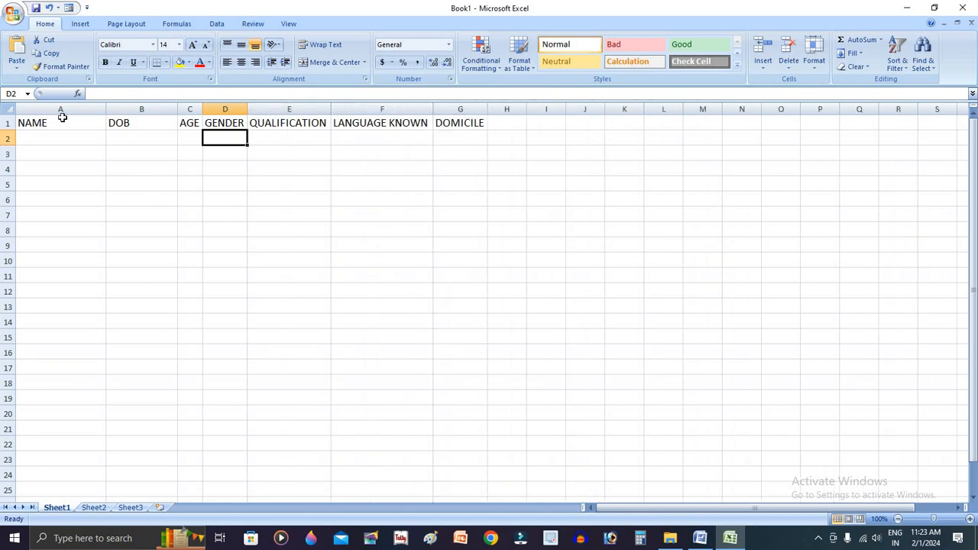
pyautogui.moveTo(61, 116); pyautogui.dragTo(454, 371)
pyautogui.click(459, 368)
pyautogui.click(52, 135)
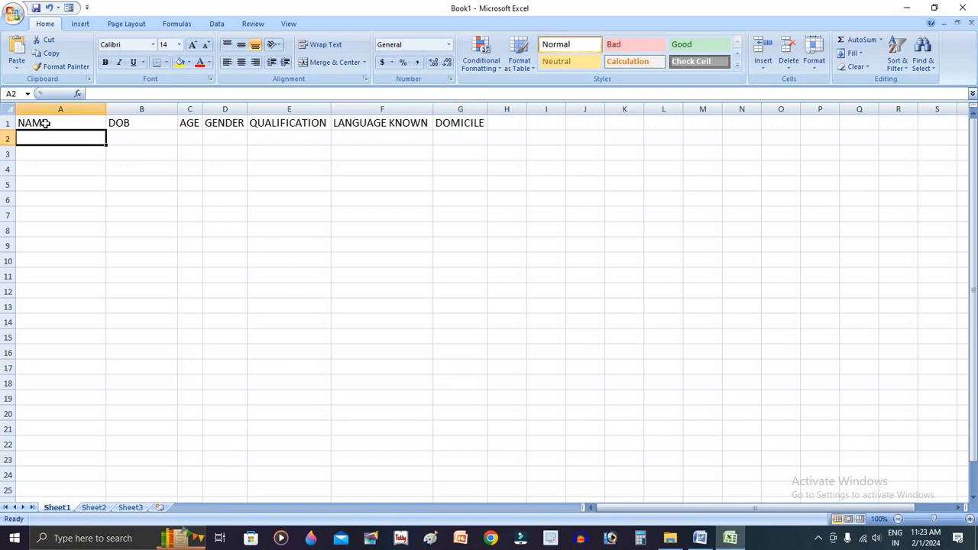
# Fill the range A1:G16 with yellow and apply all borders to it
pyautogui.moveTo(45, 123); pyautogui.dragTo(462, 344)
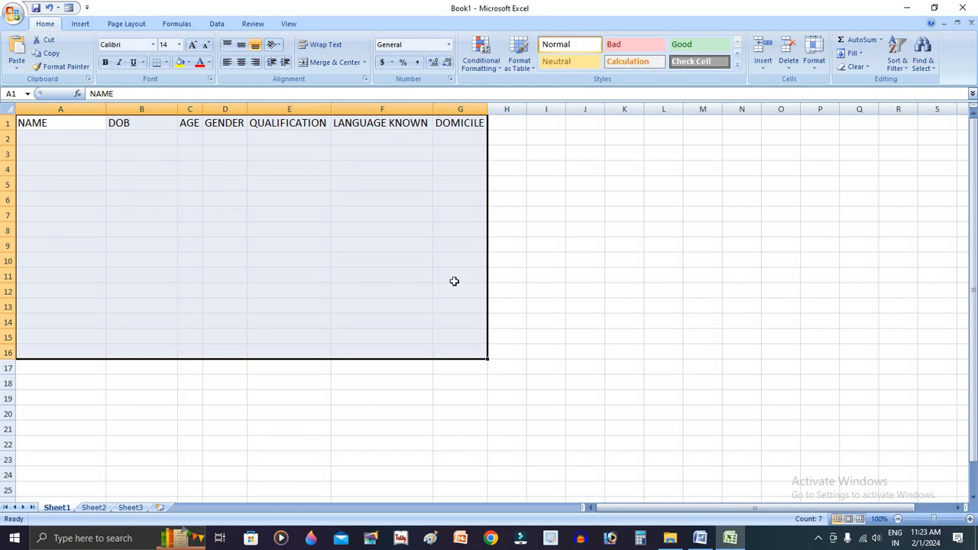
pyautogui.click(190, 63)
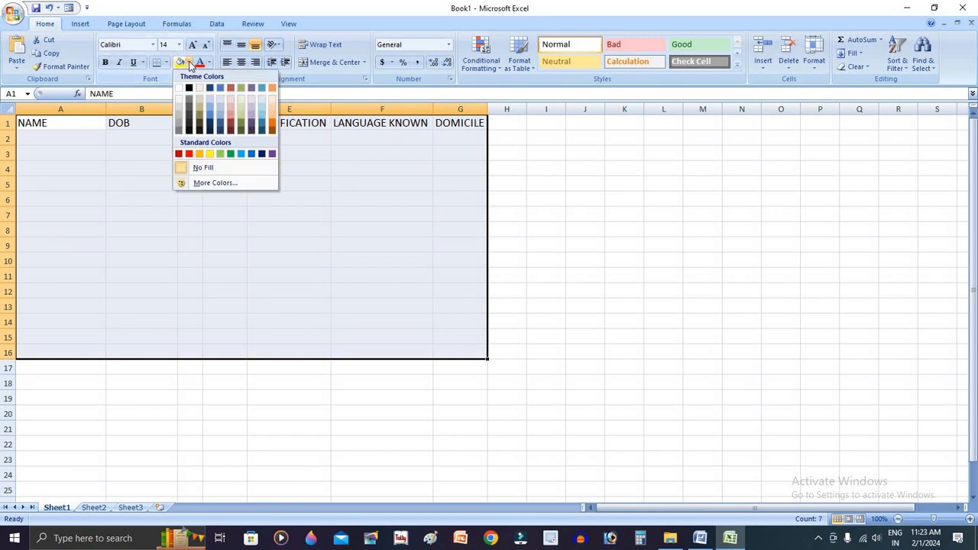
pyautogui.click(210, 154)
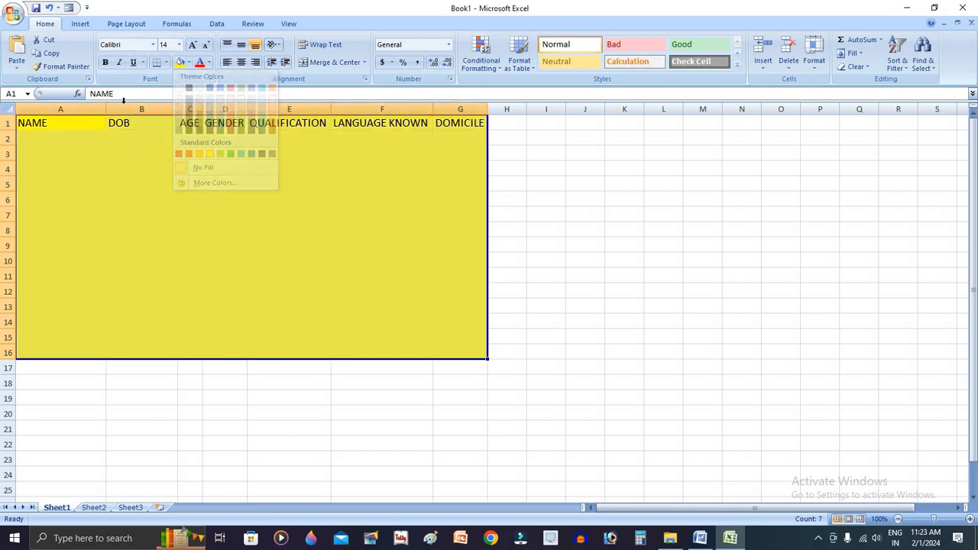
pyautogui.click(166, 62)
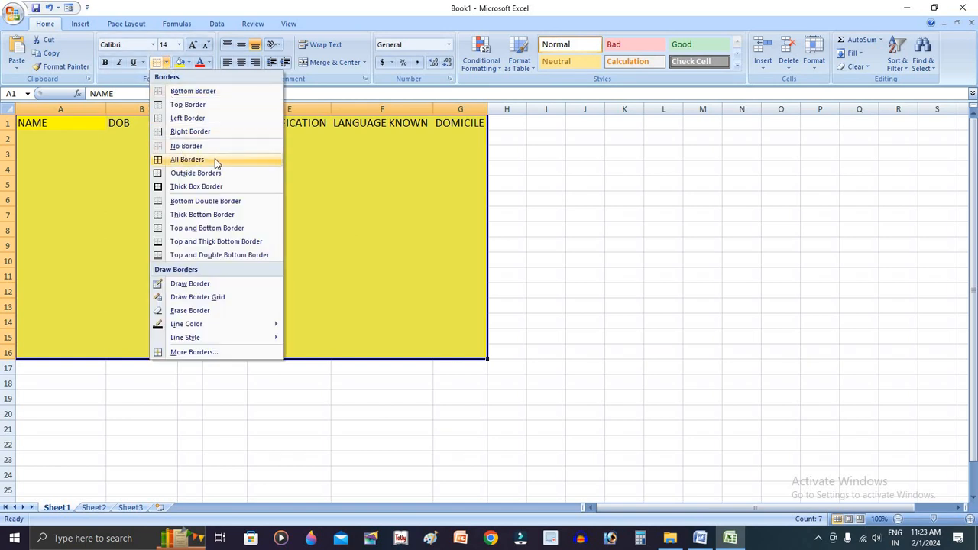
pyautogui.click(215, 159)
pyautogui.click(282, 200)
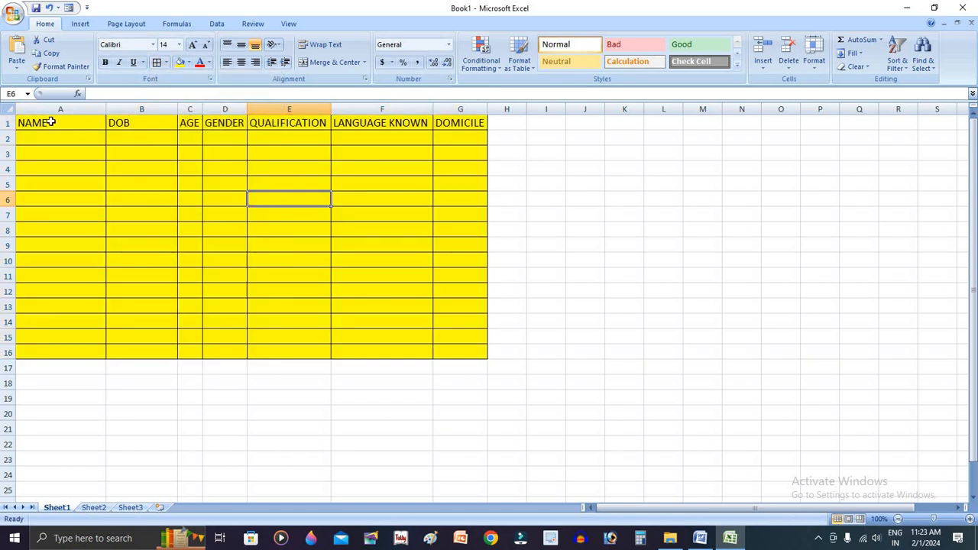
# Increase the whole sheet's font size to 18 and widen columns C to G to fit their headings
pyautogui.click(8, 109)
pyautogui.click(192, 45)
pyautogui.click(193, 44)
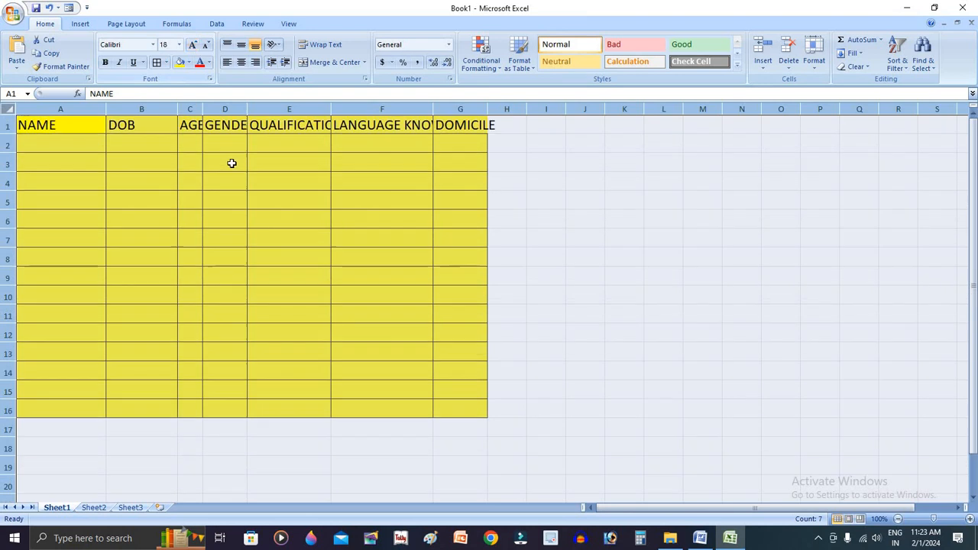
pyautogui.click(231, 163)
pyautogui.moveTo(203, 108); pyautogui.dragTo(560, 109)
pyautogui.click(66, 142)
# Check the required font, size and colour in the Word task document and set the font size of A1:G16 to 15 in Excel
pyautogui.hotkey('alt', 'Tab')
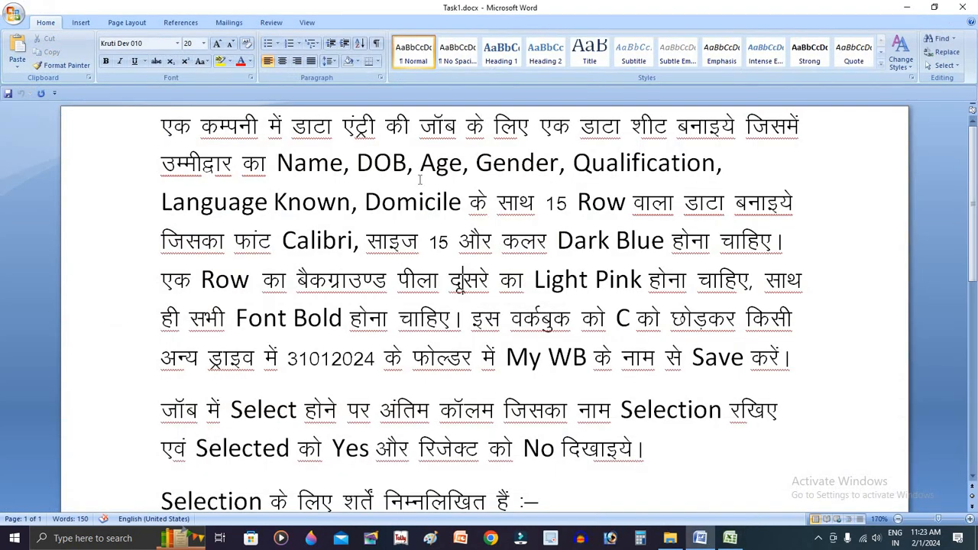
pyautogui.moveTo(547, 203); pyautogui.dragTo(353, 238)
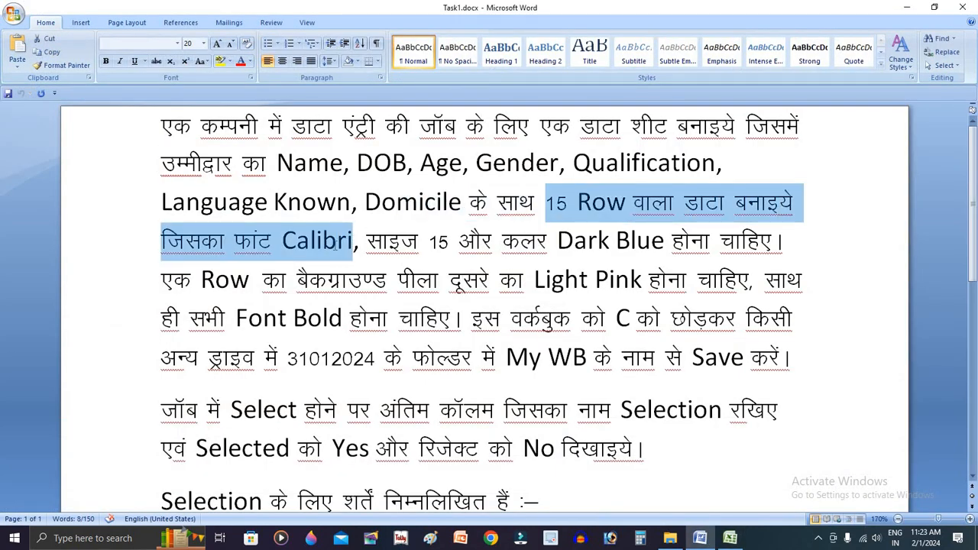
pyautogui.doubleClick(317, 240)
pyautogui.doubleClick(438, 241)
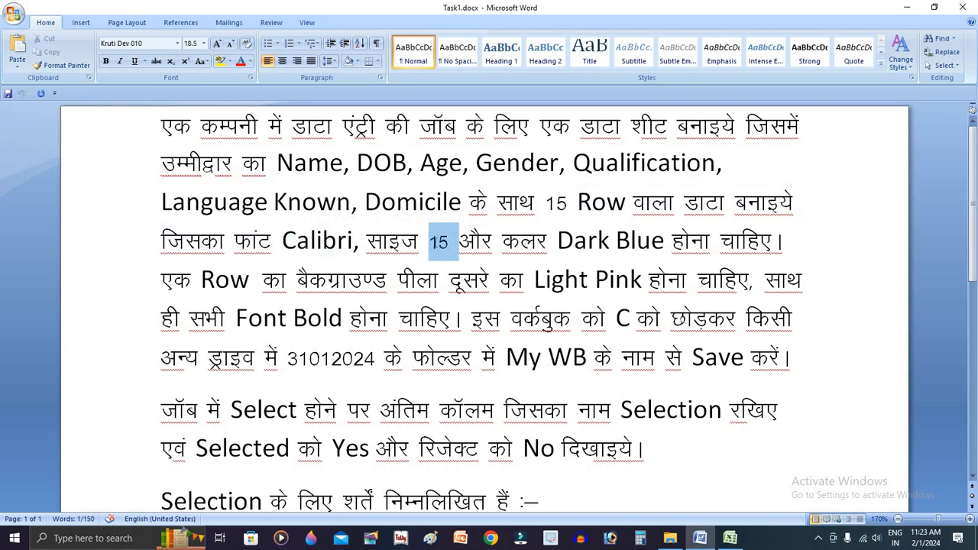
pyautogui.click(620, 241)
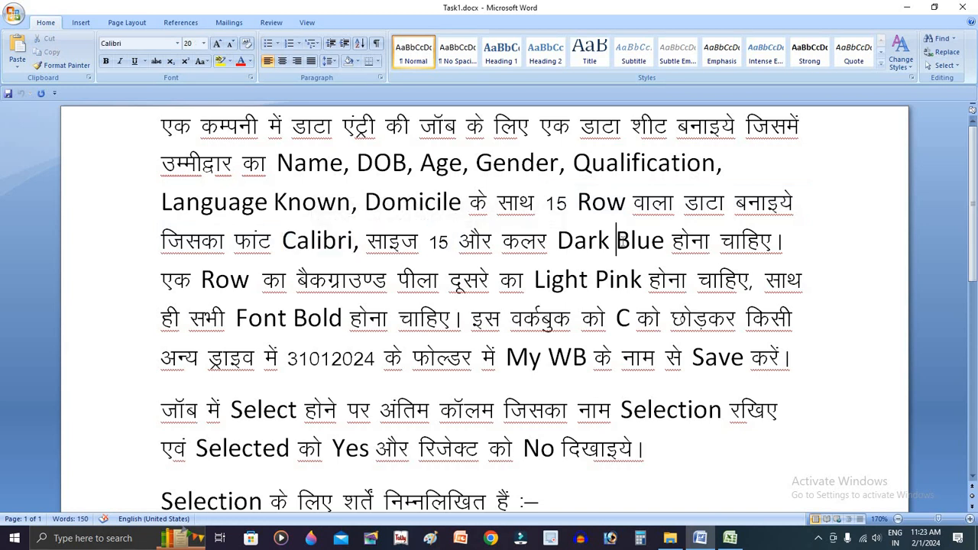
pyautogui.hotkey('alt', 'Tab')
pyautogui.click(286, 243)
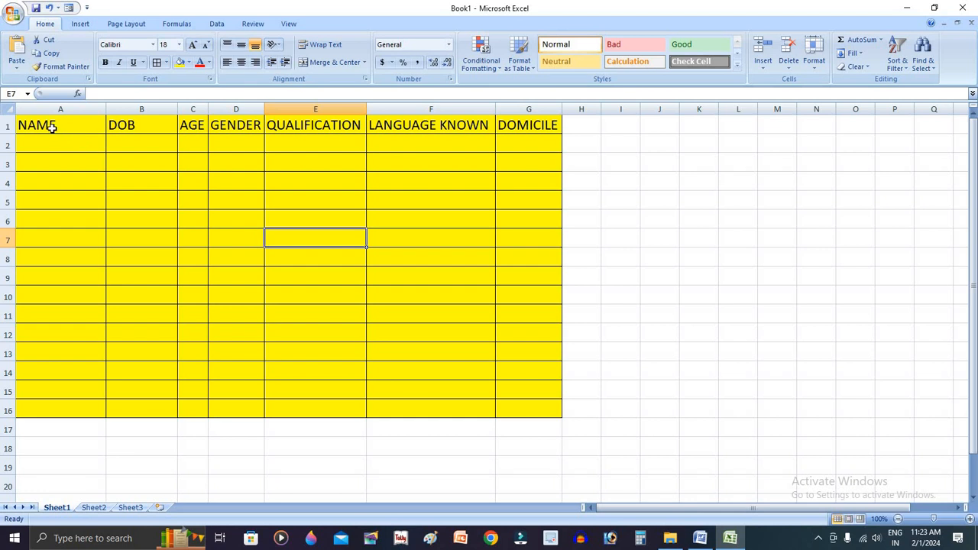
pyautogui.moveTo(48, 124); pyautogui.dragTo(537, 411)
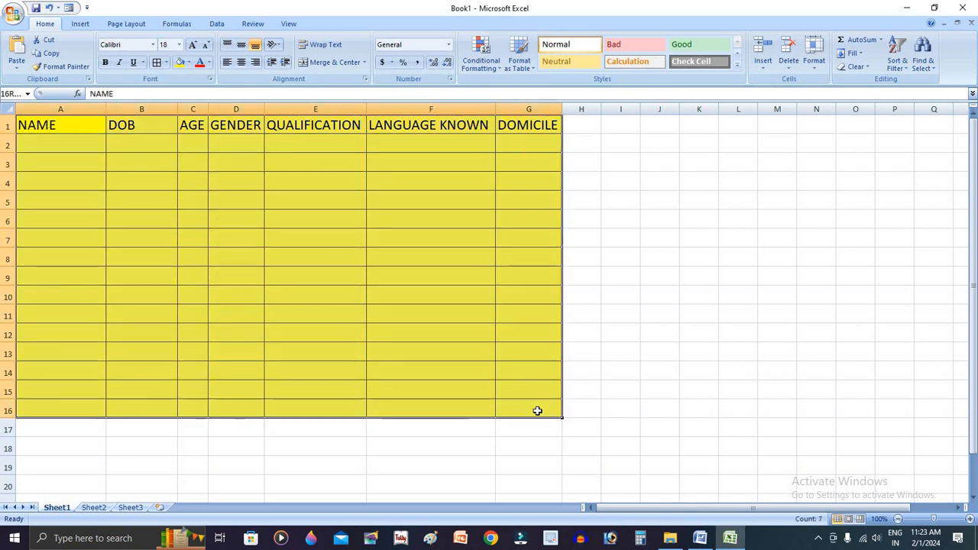
pyautogui.click(153, 44)
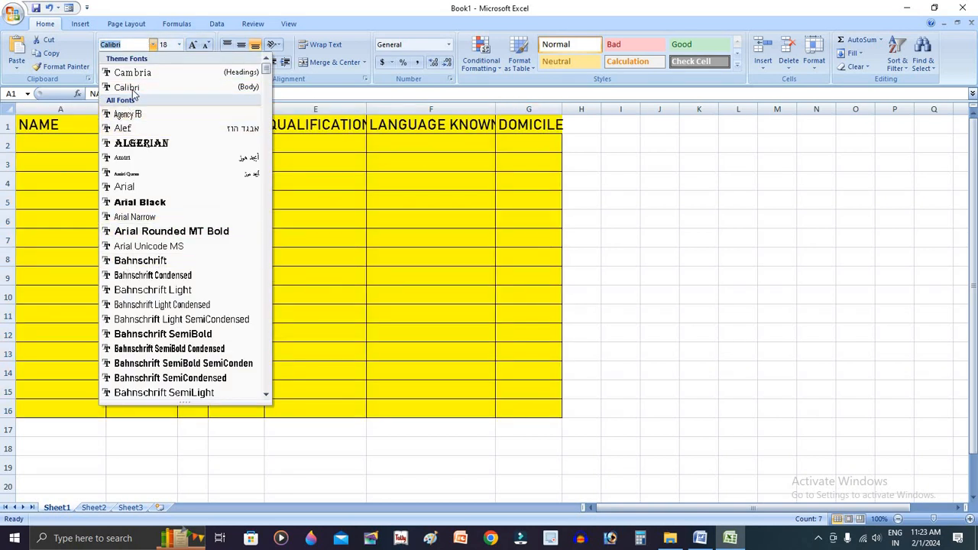
pyautogui.click(172, 44)
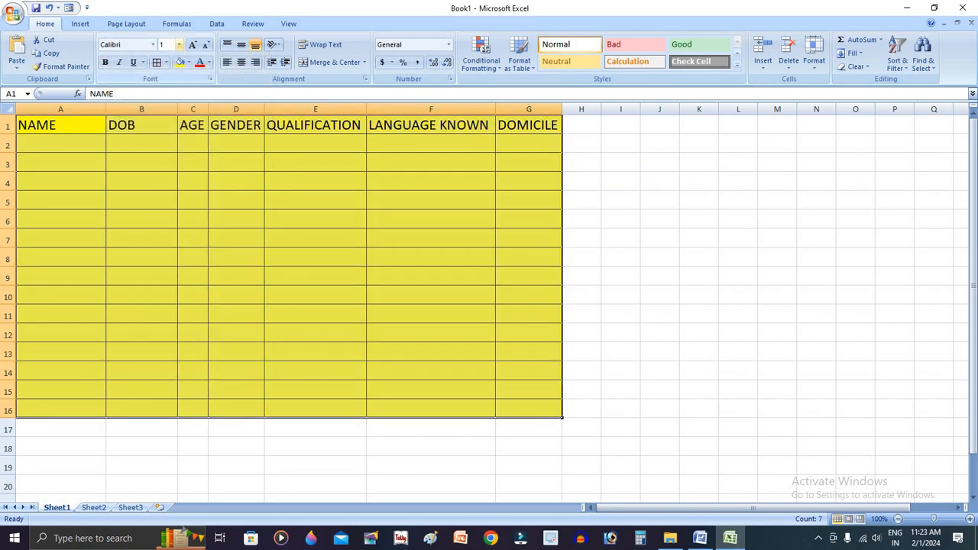
pyautogui.write('15')
pyautogui.press('Return')
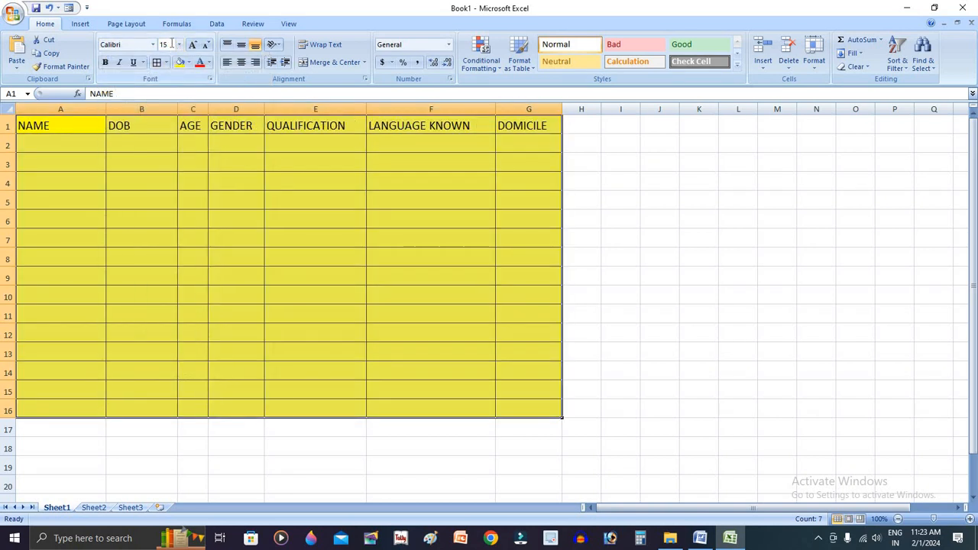
pyautogui.click(80, 144)
# Recheck the Word task document and set the font colour of A1:G16 in Excel to dark blue
pyautogui.hotkey('alt', 'Tab')
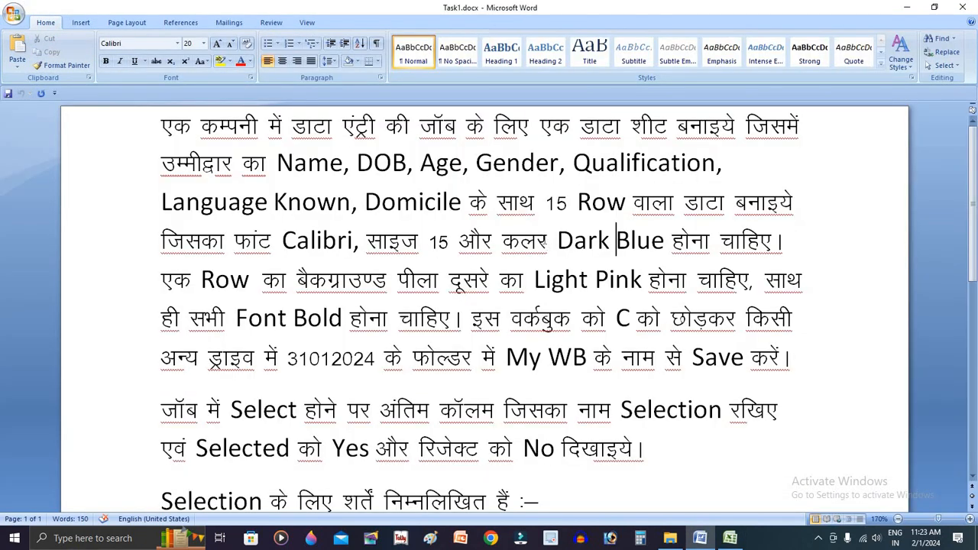
pyautogui.hotkey('alt', 'Tab')
pyautogui.click(329, 212)
pyautogui.moveTo(42, 125); pyautogui.dragTo(557, 409)
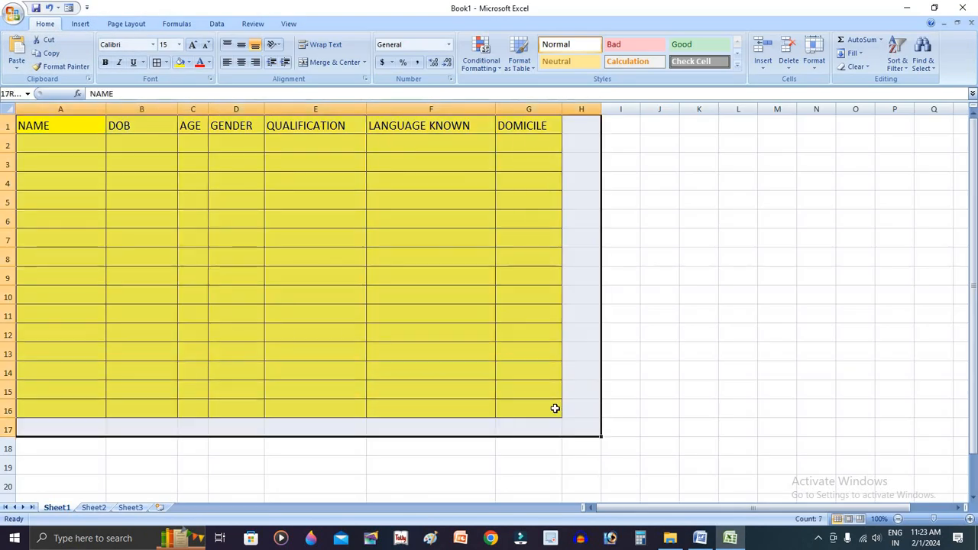
pyautogui.click(211, 65)
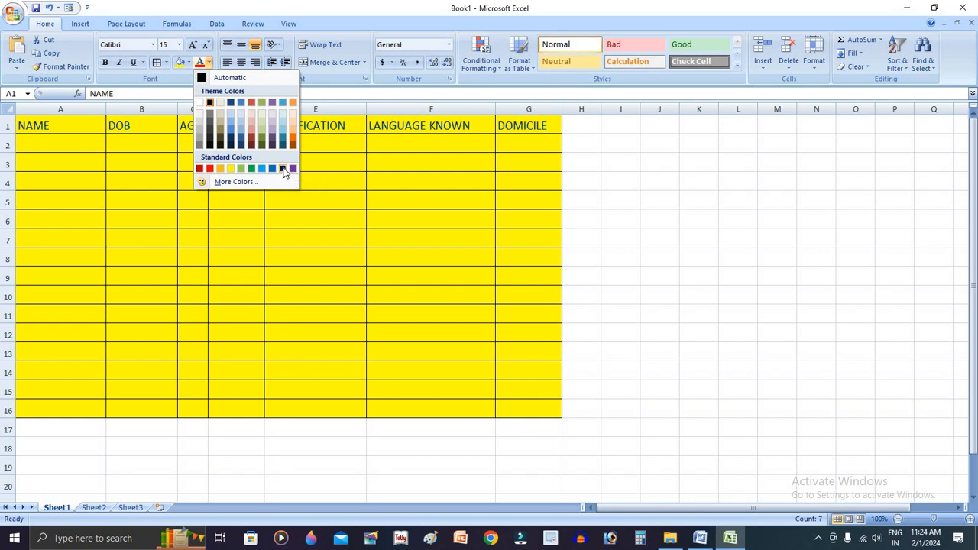
pyautogui.click(283, 169)
pyautogui.click(437, 227)
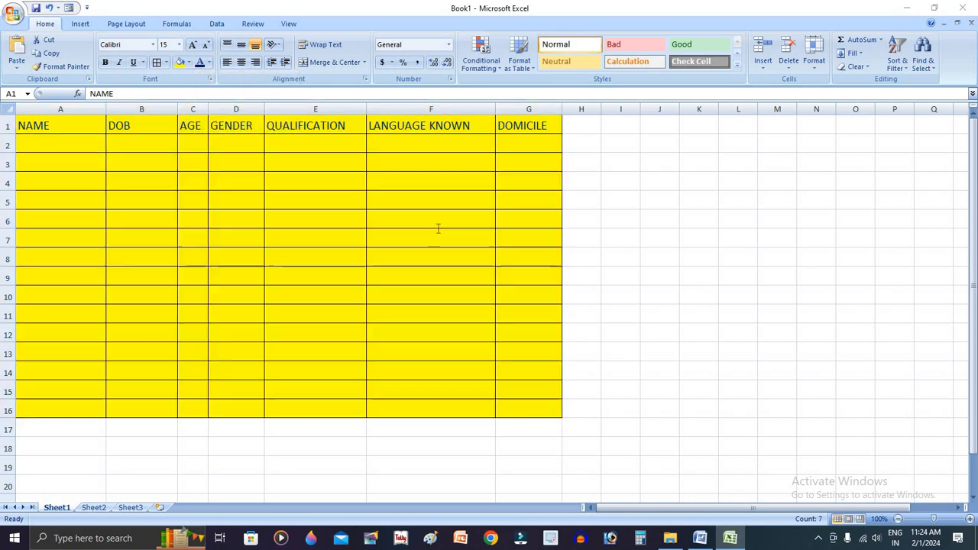
# Check the row background requirement in the Word task document and fill A2:G2 in Excel with light pink
pyautogui.click(700, 538)
pyautogui.click(781, 240)
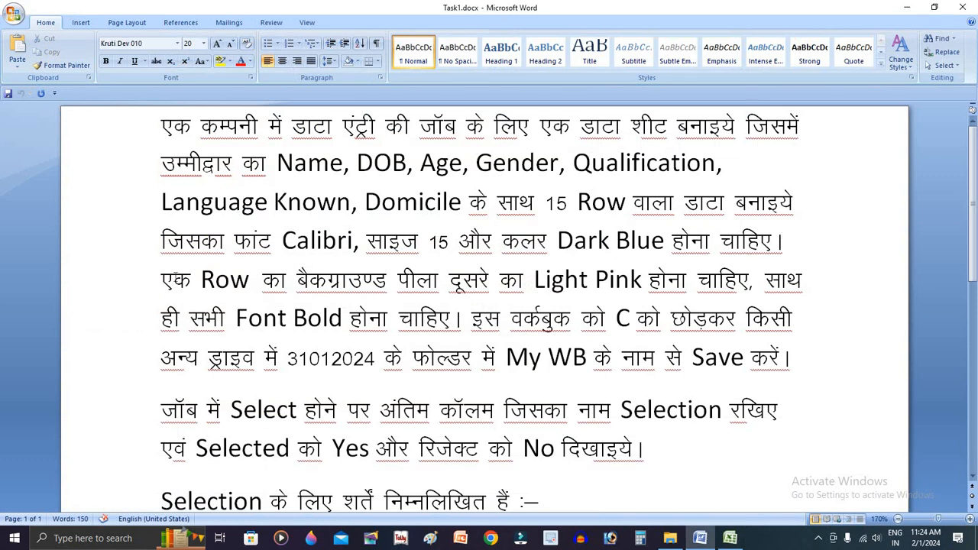
pyautogui.moveTo(162, 281); pyautogui.dragTo(747, 299)
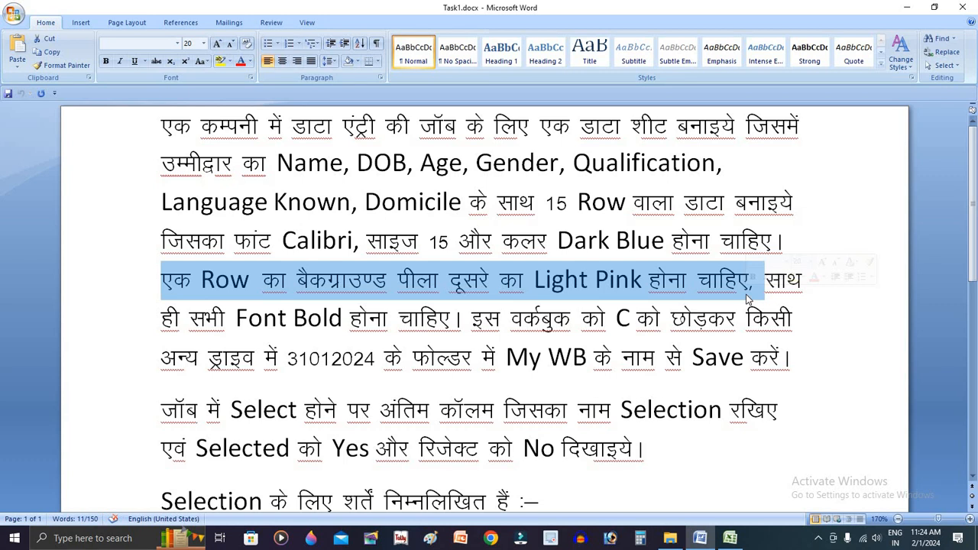
pyautogui.hotkey('alt', 'Tab')
pyautogui.click(60, 138)
pyautogui.moveTo(52, 126); pyautogui.dragTo(528, 128)
pyautogui.click(73, 141)
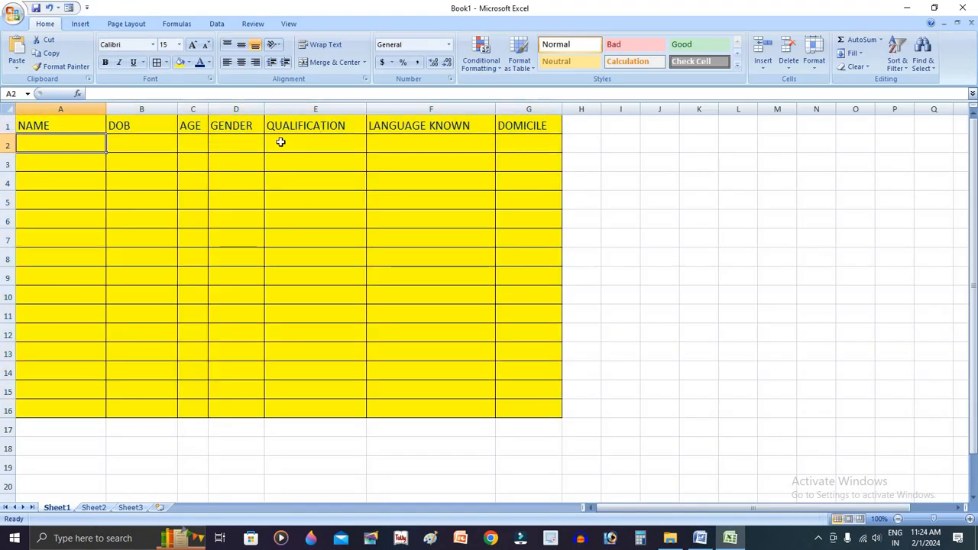
pyautogui.moveTo(280, 143); pyautogui.dragTo(530, 146)
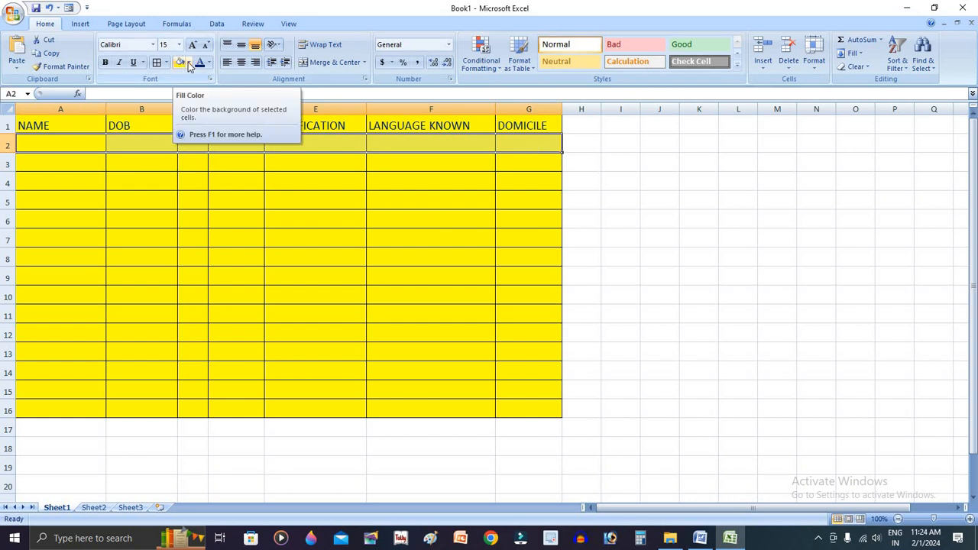
pyautogui.click(191, 64)
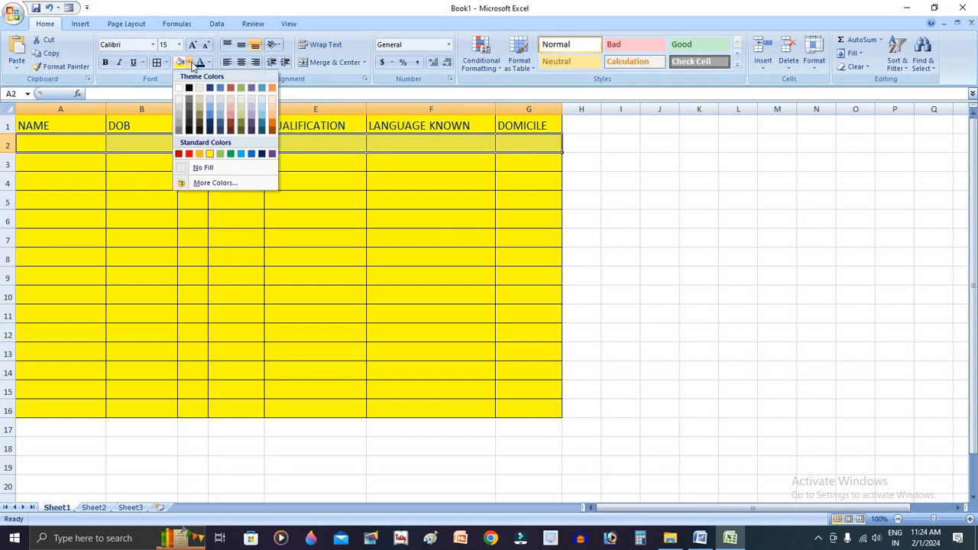
pyautogui.click(230, 97)
# Copy the yellow and pink formatting of A1:G2 onto A3:G16 with Format Painter
pyautogui.moveTo(72, 122); pyautogui.dragTo(527, 143)
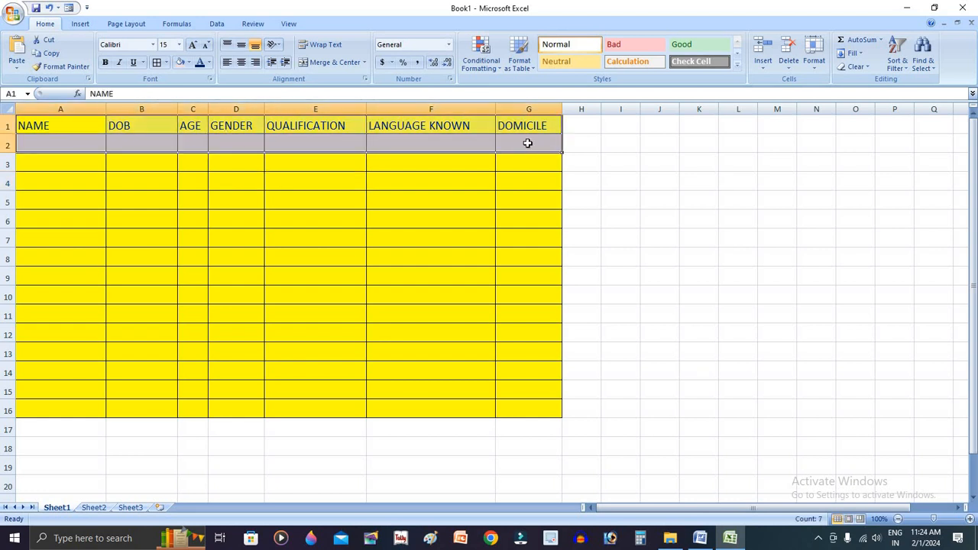
pyautogui.click(61, 66)
pyautogui.moveTo(55, 157)
pyautogui.mouseDown()
pyautogui.moveTo(131, 179)
pyautogui.moveTo(507, 406)
pyautogui.moveTo(531, 411)
pyautogui.mouseUp()
pyautogui.click(524, 317)
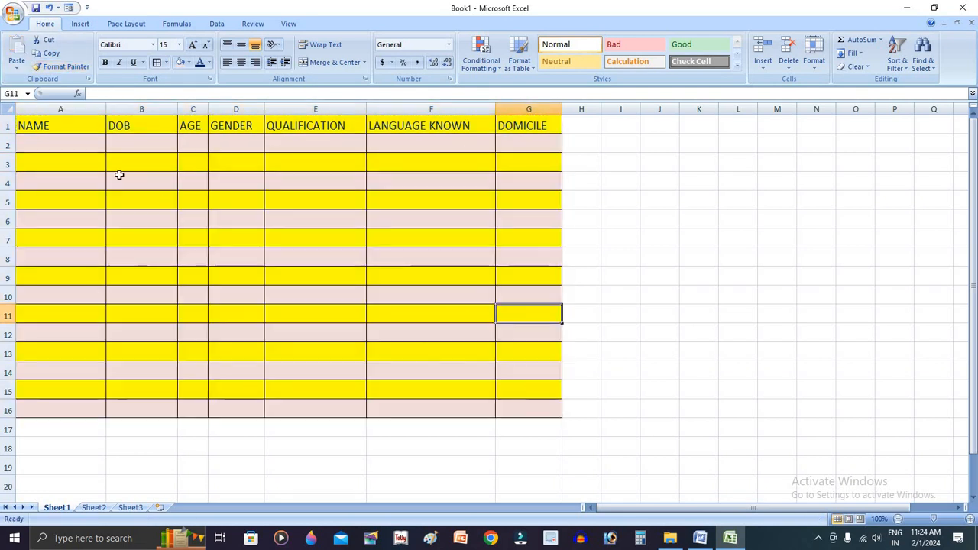
# Check the font style requirement in the Word task document and make A1:G16 bold in Excel
pyautogui.click(70, 137)
pyautogui.hotkey('alt', 'Tab')
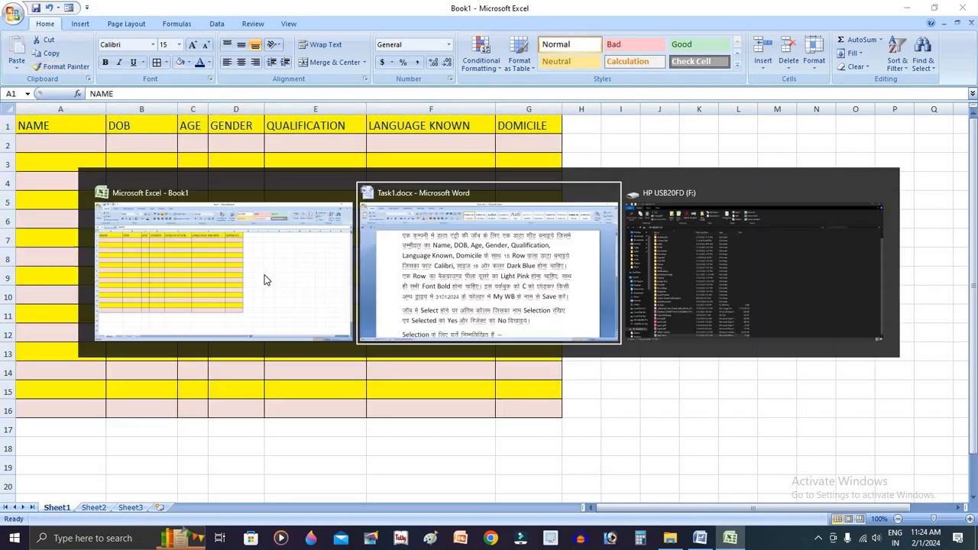
pyautogui.click(424, 318)
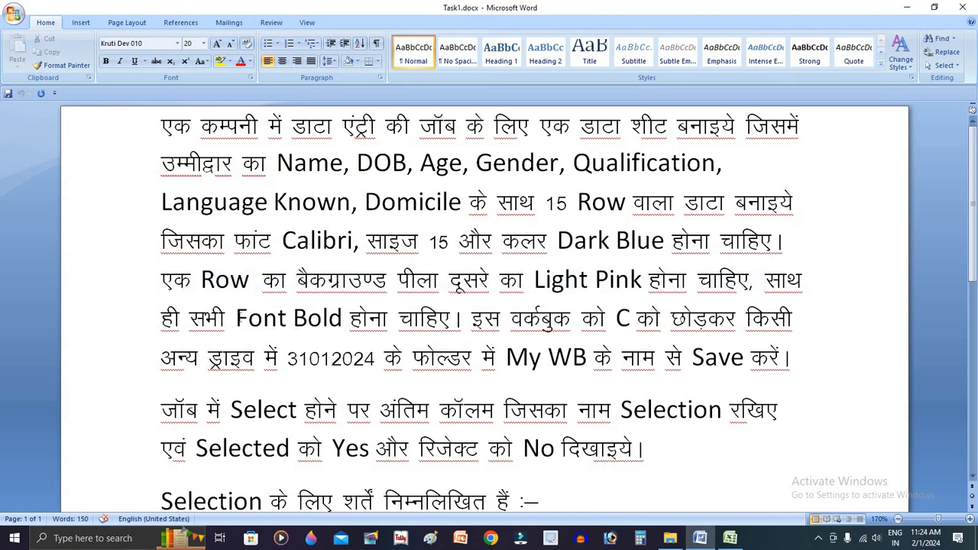
pyautogui.moveTo(235, 318); pyautogui.dragTo(349, 313)
pyautogui.hotkey('alt', 'Tab')
pyautogui.moveTo(70, 136); pyautogui.dragTo(413, 286)
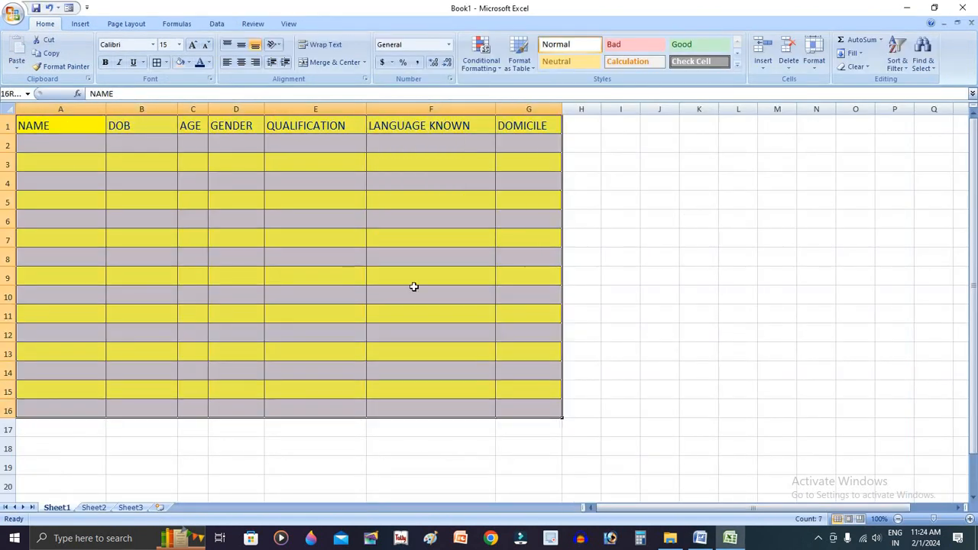
pyautogui.click(105, 62)
pyautogui.click(153, 200)
pyautogui.click(73, 146)
# Check the drive, folder and file name required for saving in the Word task document and return to Excel
pyautogui.hotkey('alt', 'Tab')
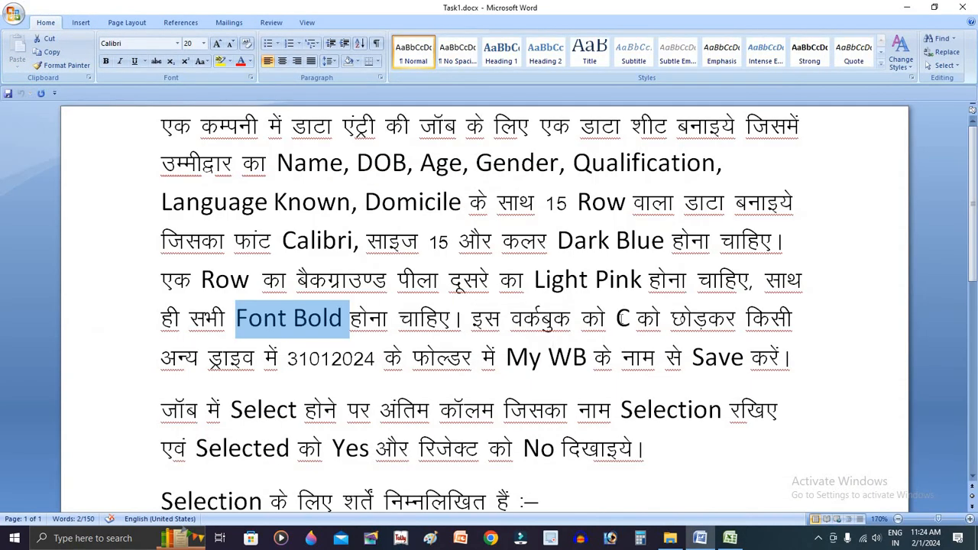
pyautogui.moveTo(616, 318); pyautogui.dragTo(321, 359)
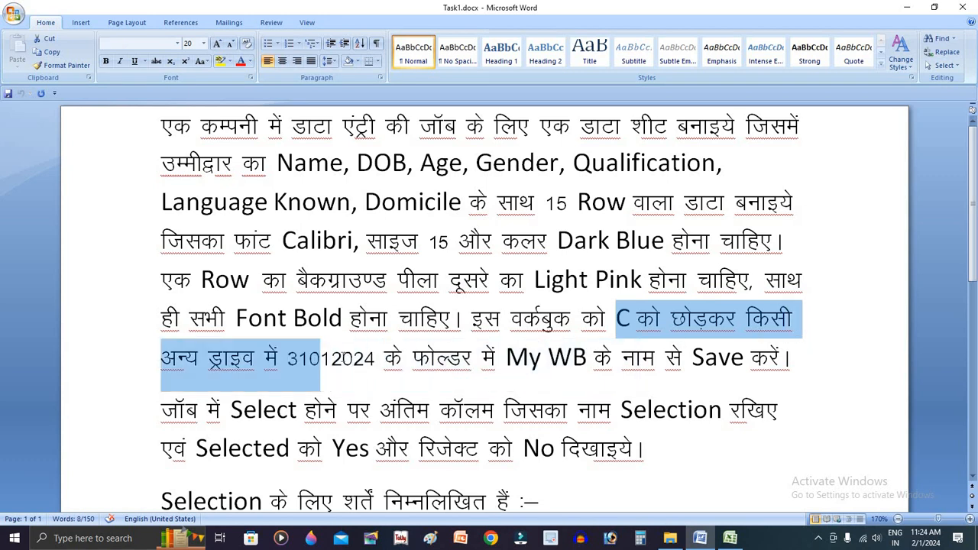
pyautogui.doubleClick(342, 358)
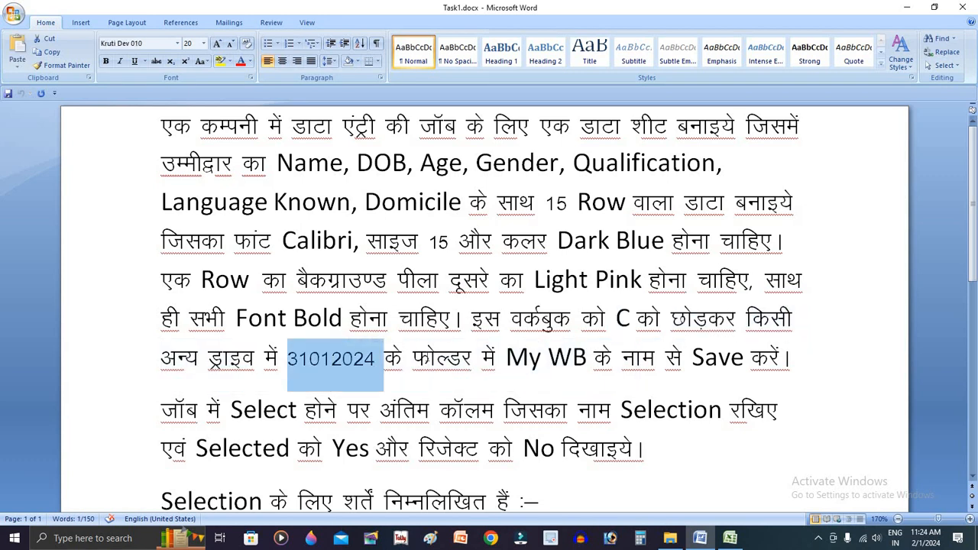
pyautogui.moveTo(413, 357); pyautogui.dragTo(495, 359)
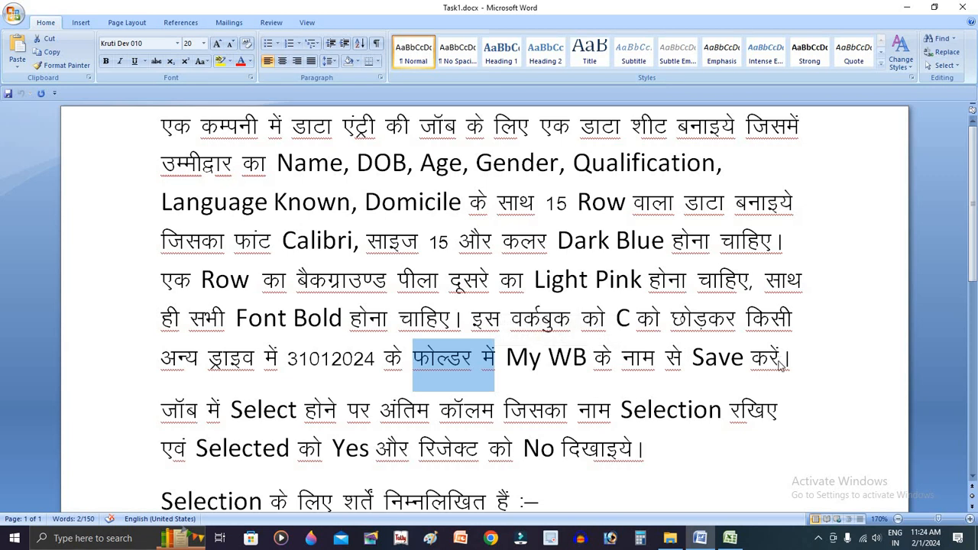
pyautogui.hotkey('alt', 'Tab')
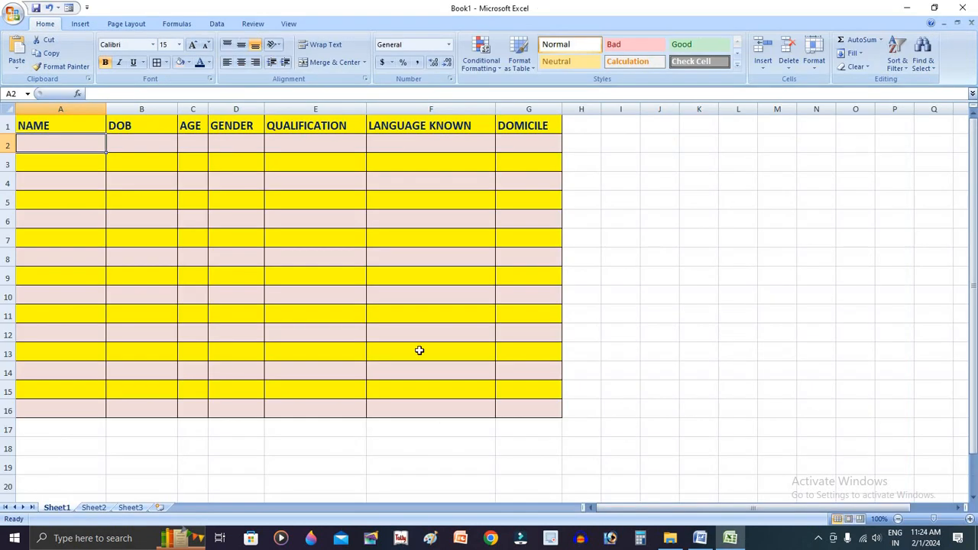
# Start saving the workbook and browse to Local Disk (D:) as the save location
pyautogui.click(14, 16)
pyautogui.click(30, 98)
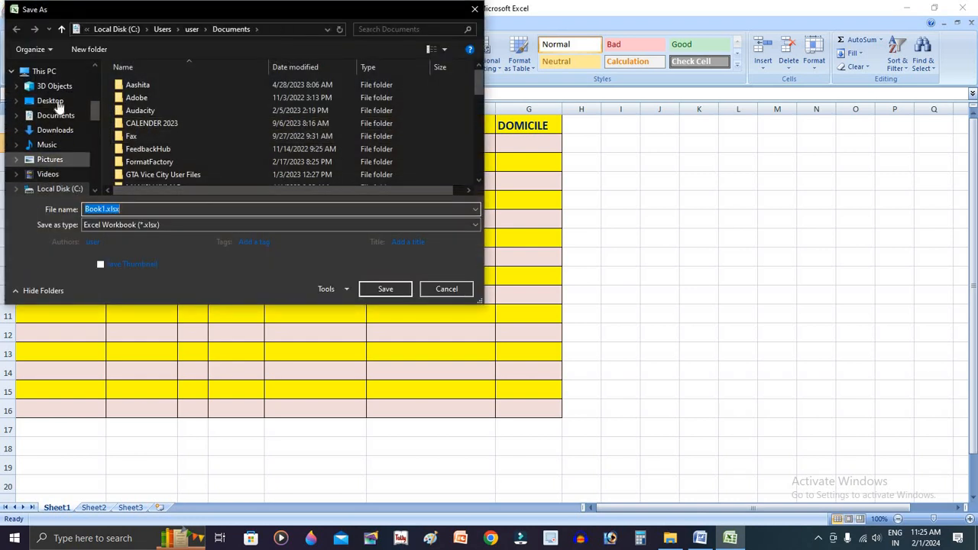
pyautogui.click(44, 71)
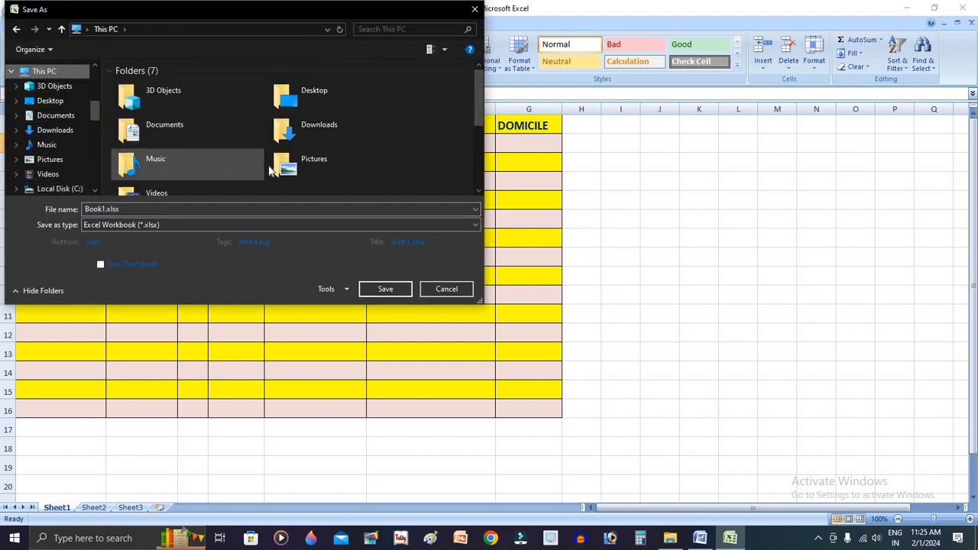
pyautogui.scroll(-3, 269, 170)
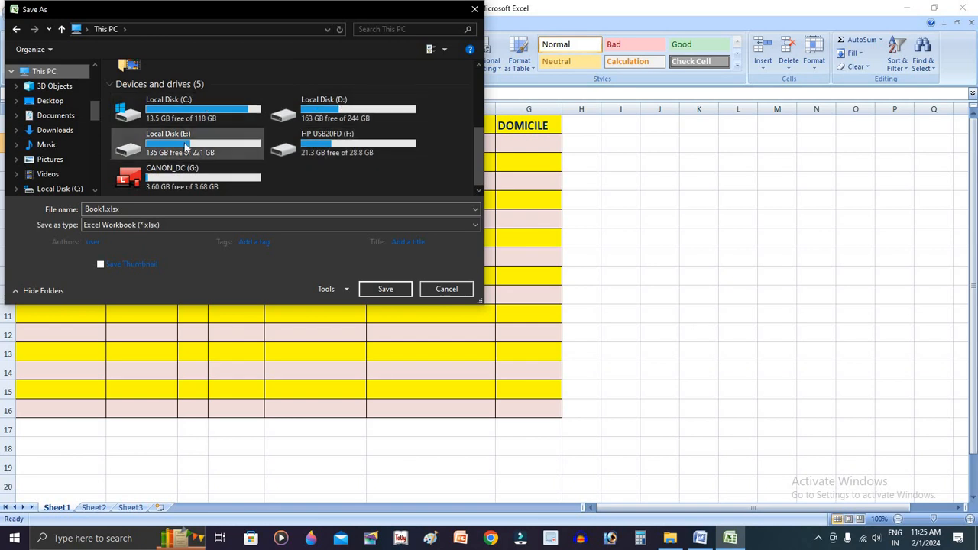
pyautogui.click(233, 110)
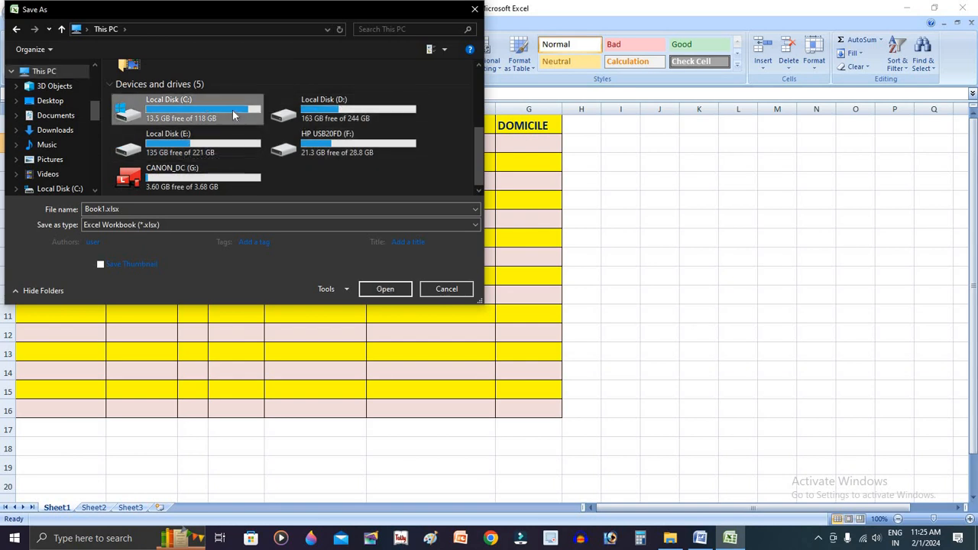
pyautogui.doubleClick(367, 113)
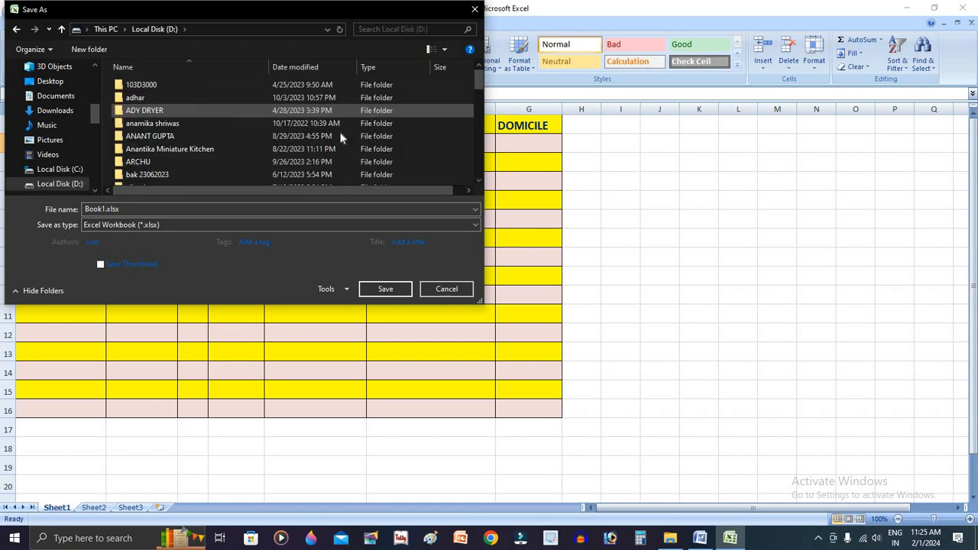
# Create a folder named 31012024 on Local Disk (D:) and save the workbook in it as MY WB
pyautogui.click(90, 50)
pyautogui.write('31012024')
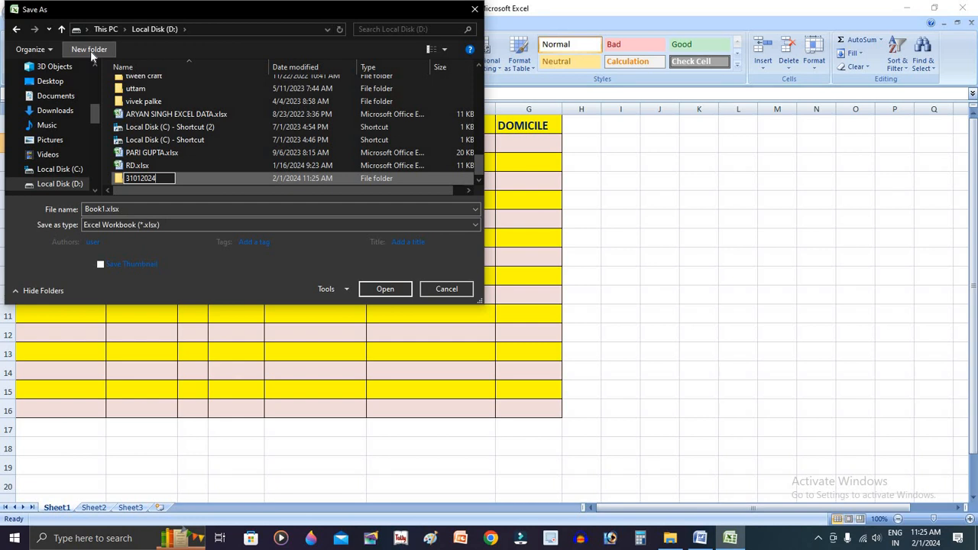
pyautogui.press('Return')
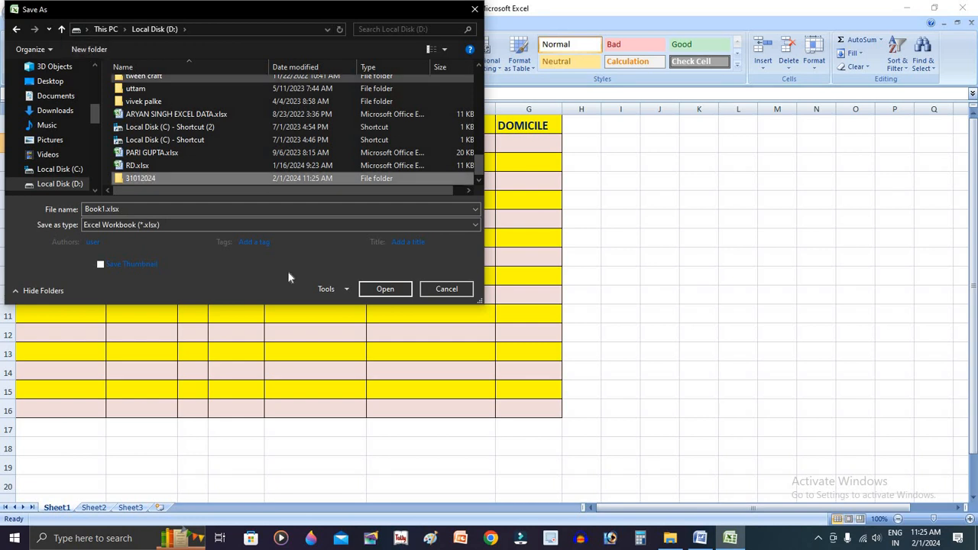
pyautogui.press('Return')
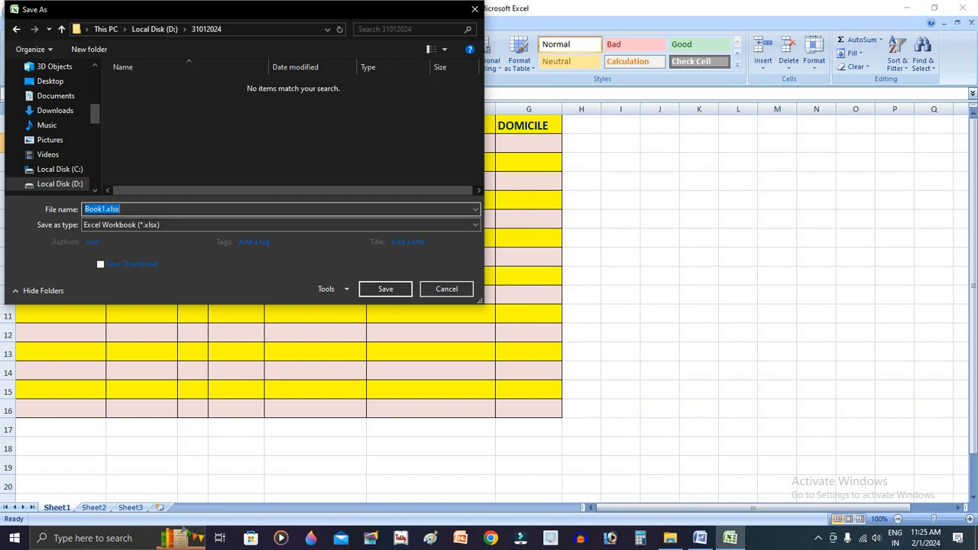
pyautogui.write('MY WB')
pyautogui.click(384, 290)
# Read the requirement for the last column's name and its Yes/No values in the Word task document
pyautogui.hotkey('alt', 'Tab')
pyautogui.click(493, 364)
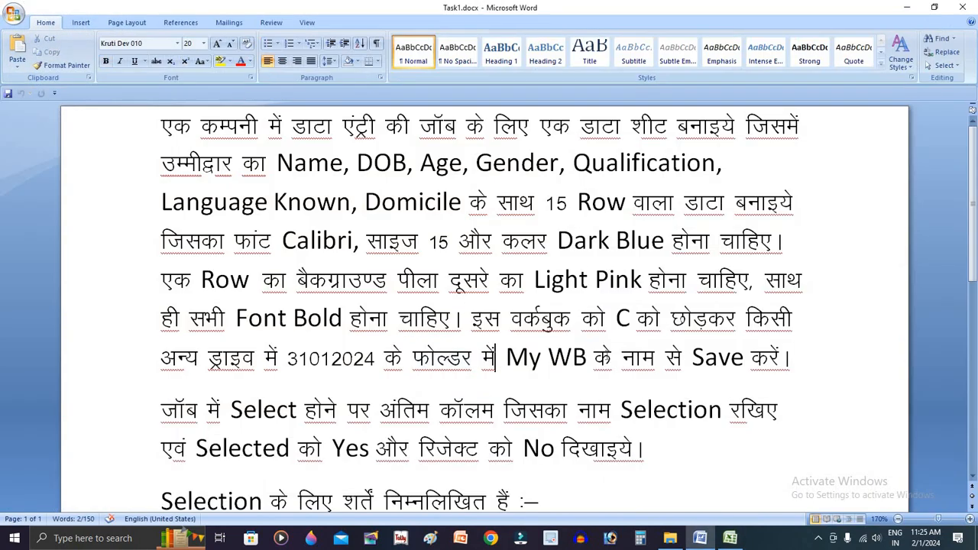
pyautogui.moveTo(791, 358); pyautogui.dragTo(691, 358)
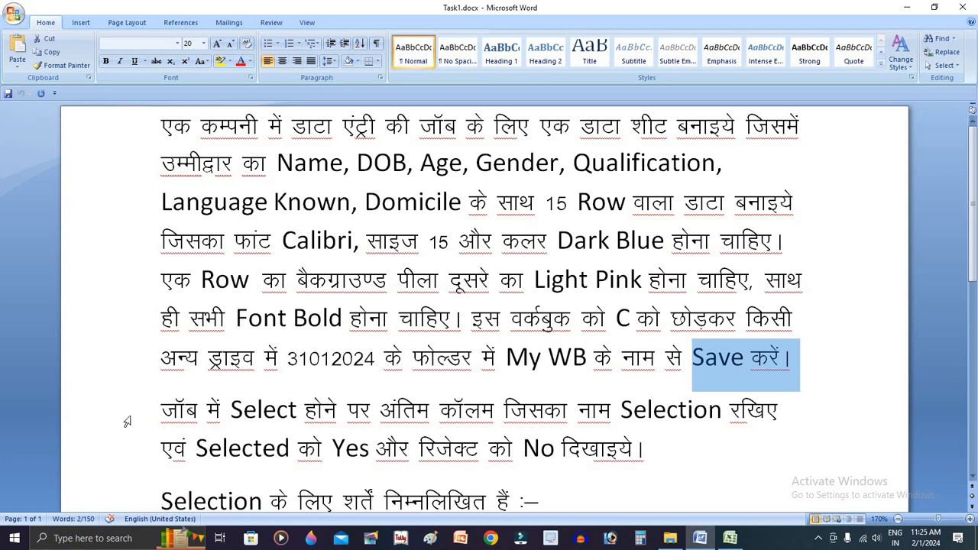
pyautogui.scroll(-1, 192, 363)
pyautogui.click(230, 315)
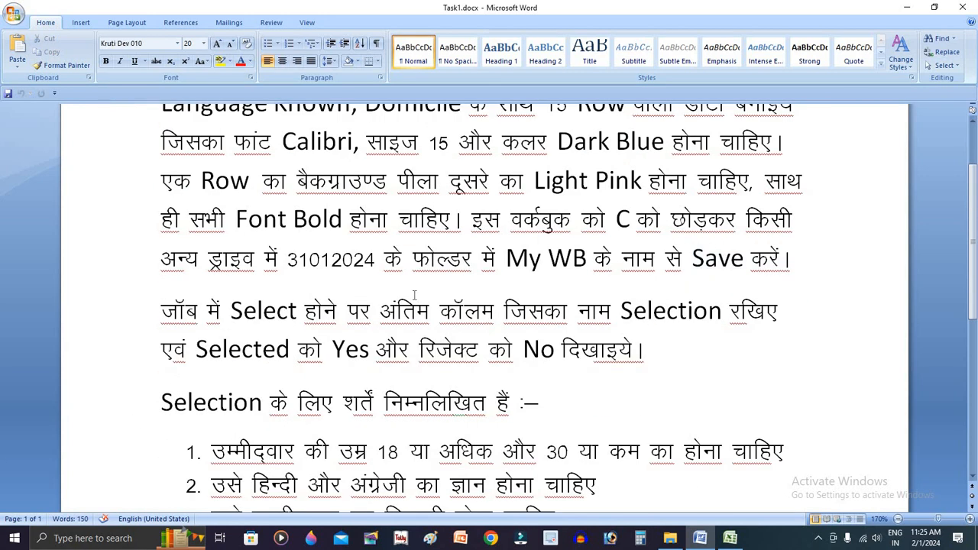
pyautogui.doubleClick(676, 311)
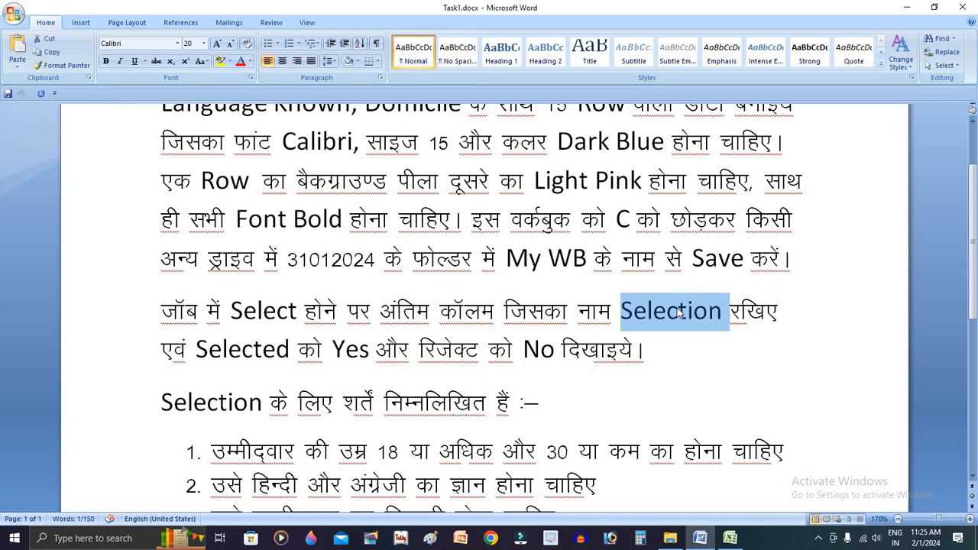
pyautogui.click(370, 349)
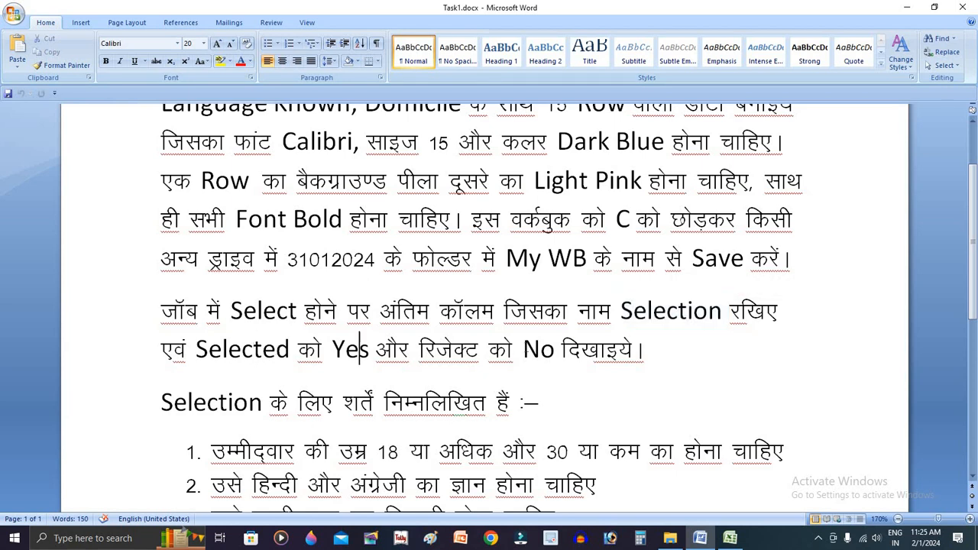
# Return to Excel, fill the Domicile column G1:G16 across into column H and autofit column H
pyautogui.hotkey('alt', 'Tab')
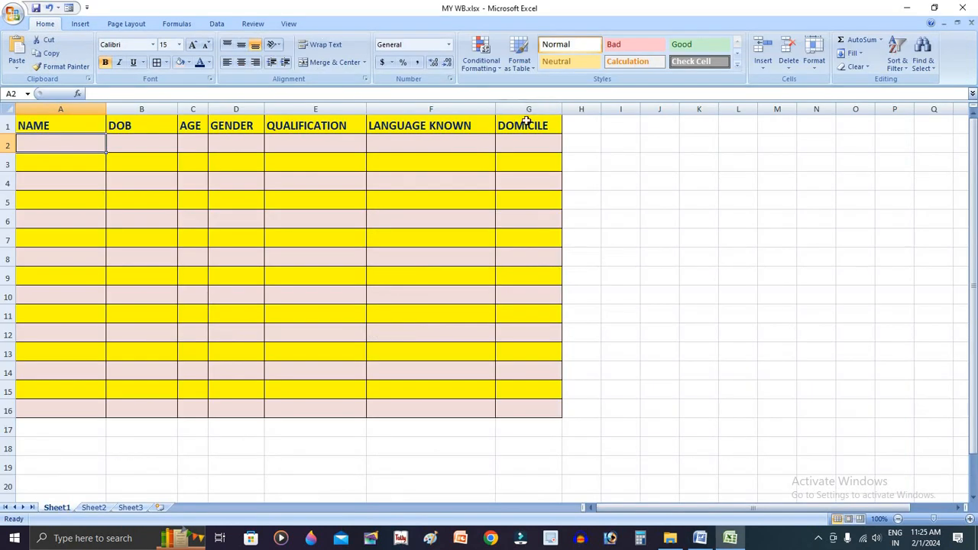
pyautogui.moveTo(526, 122); pyautogui.dragTo(551, 408)
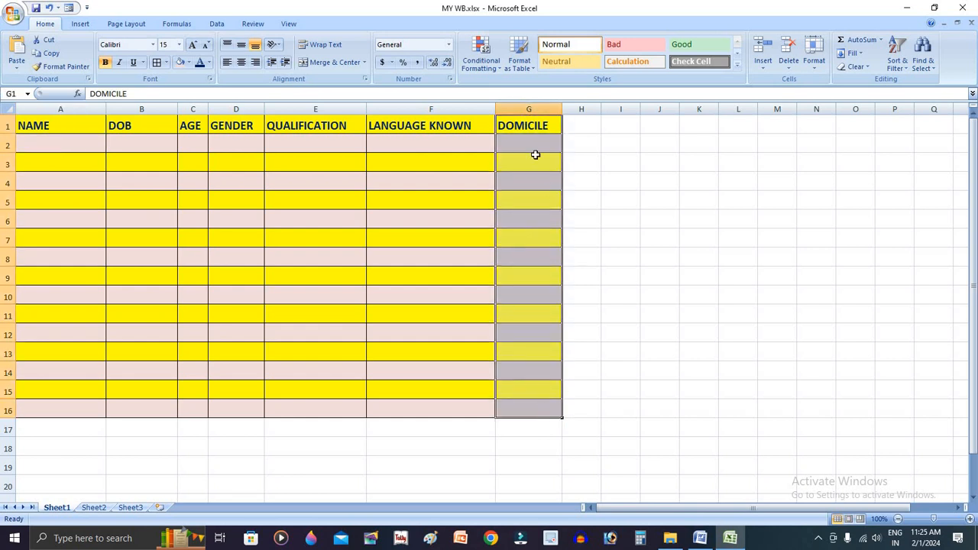
pyautogui.moveTo(534, 125); pyautogui.dragTo(601, 418)
pyautogui.click(659, 238)
pyautogui.doubleClick(601, 112)
# Replace the copied heading in H1 with Selection
pyautogui.click(597, 127)
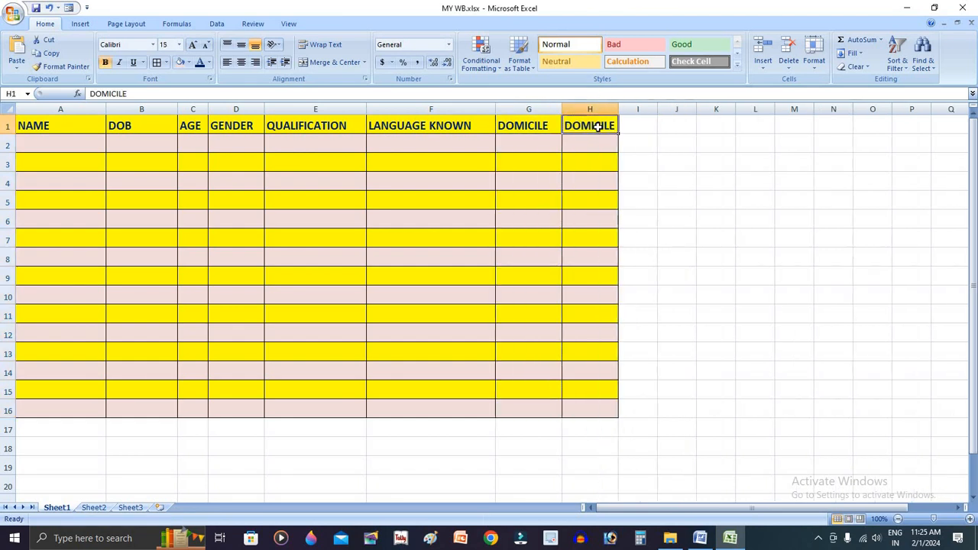
pyautogui.doubleClick(609, 127)
pyautogui.doubleClick(609, 127)
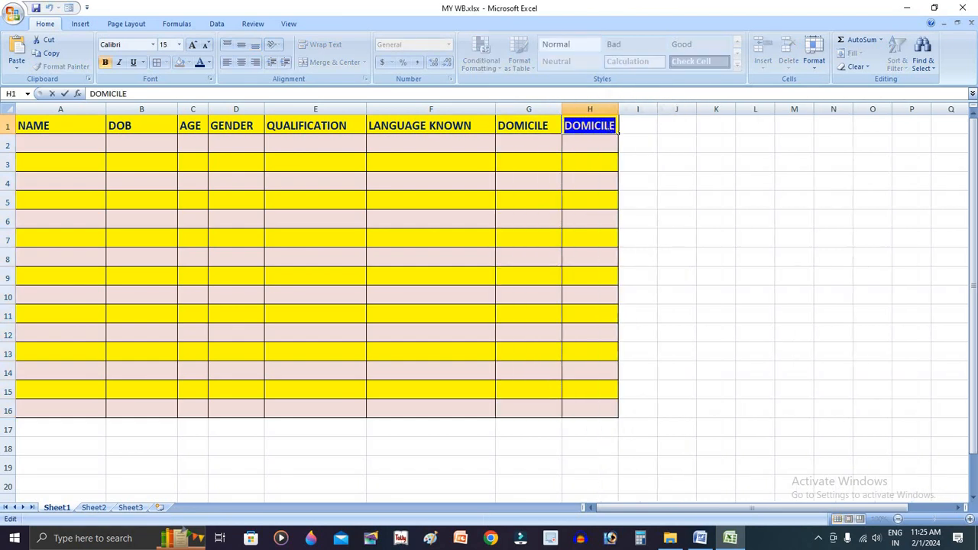
pyautogui.write('Selection')
pyautogui.press('Return')
# Enter the H1 heading in capitals as SELECTION and autofit column H
pyautogui.click(588, 123)
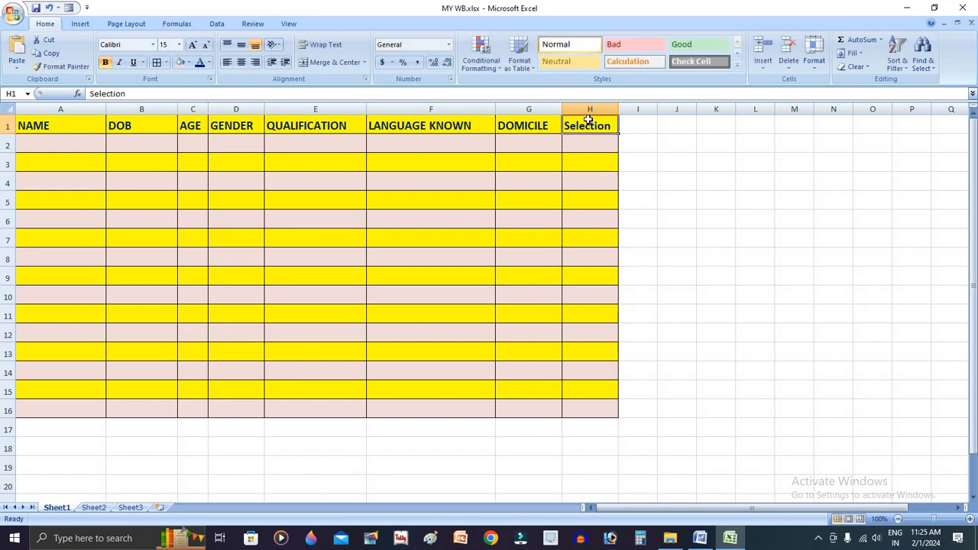
pyautogui.write('SELE')
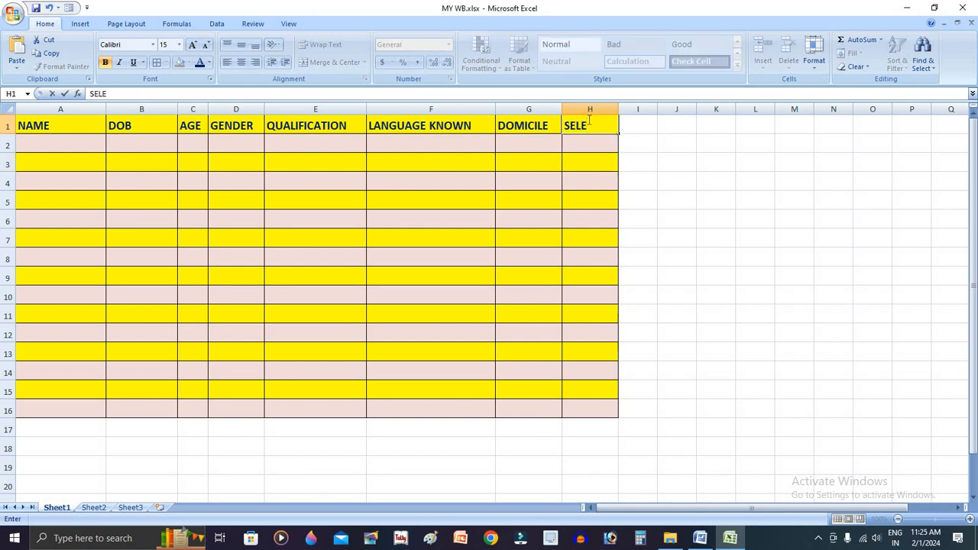
pyautogui.write('CTIOM')
pyautogui.press('BackSpace')
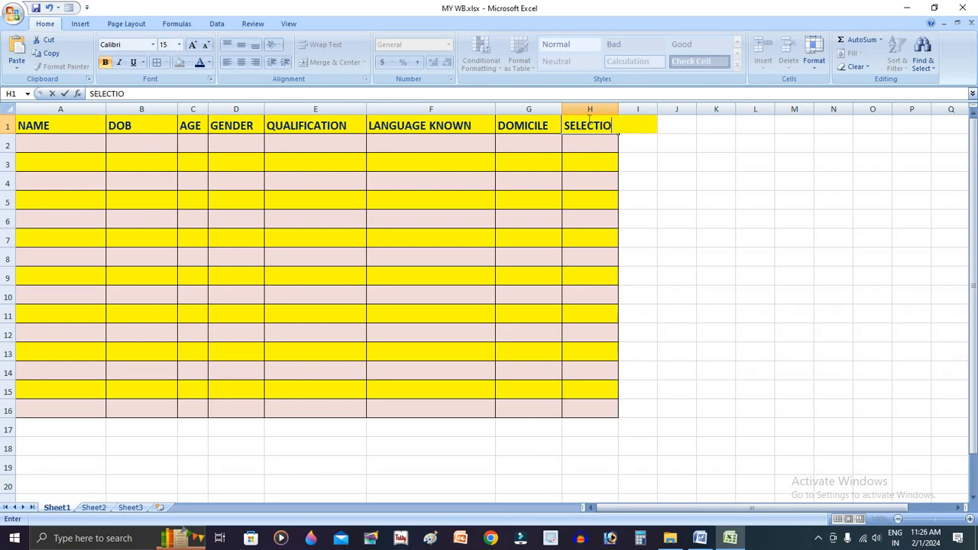
pyautogui.write('N')
pyautogui.press('Return')
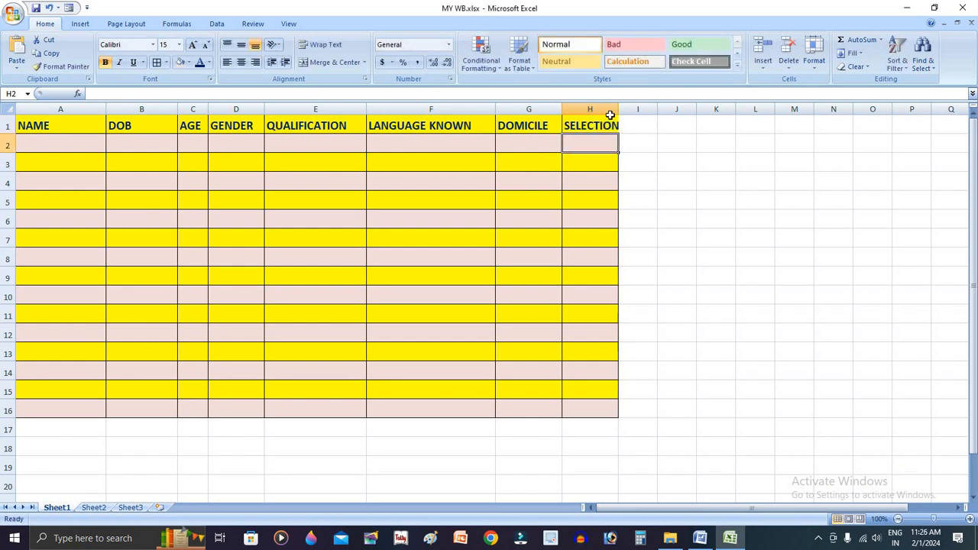
pyautogui.doubleClick(617, 109)
# Recheck the Yes/No rule and the required number of data rows in the Word task document
pyautogui.hotkey('alt', 'Tab')
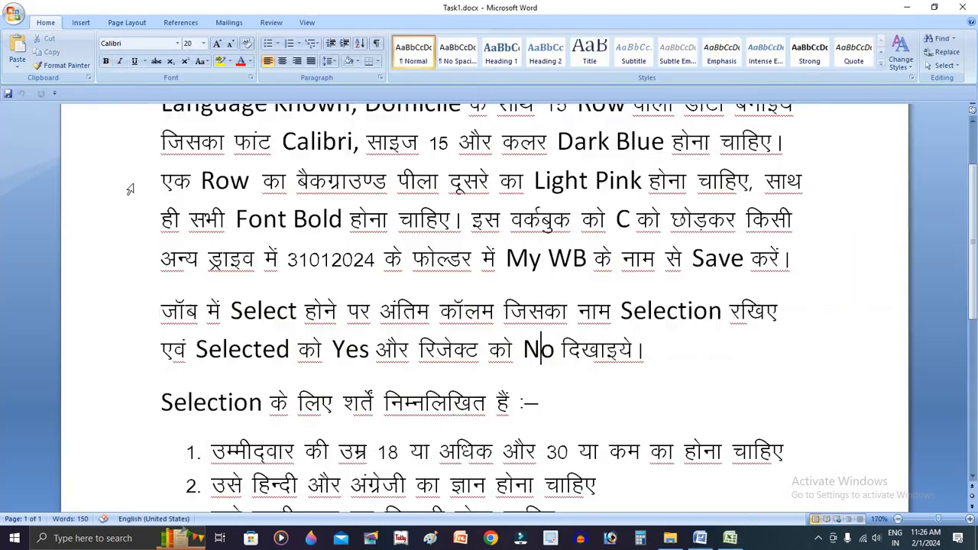
pyautogui.click(541, 350)
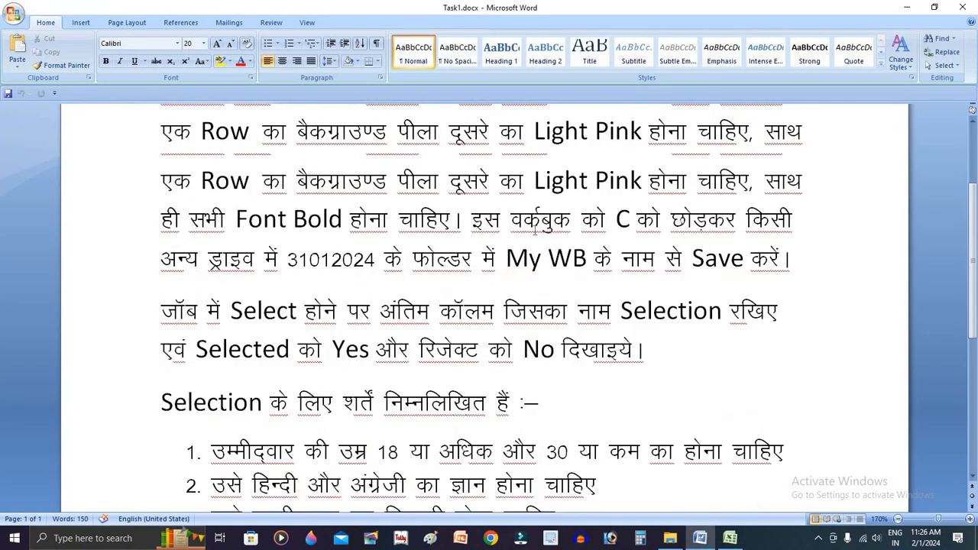
pyautogui.click(433, 144)
pyautogui.scroll(2, 566, 208)
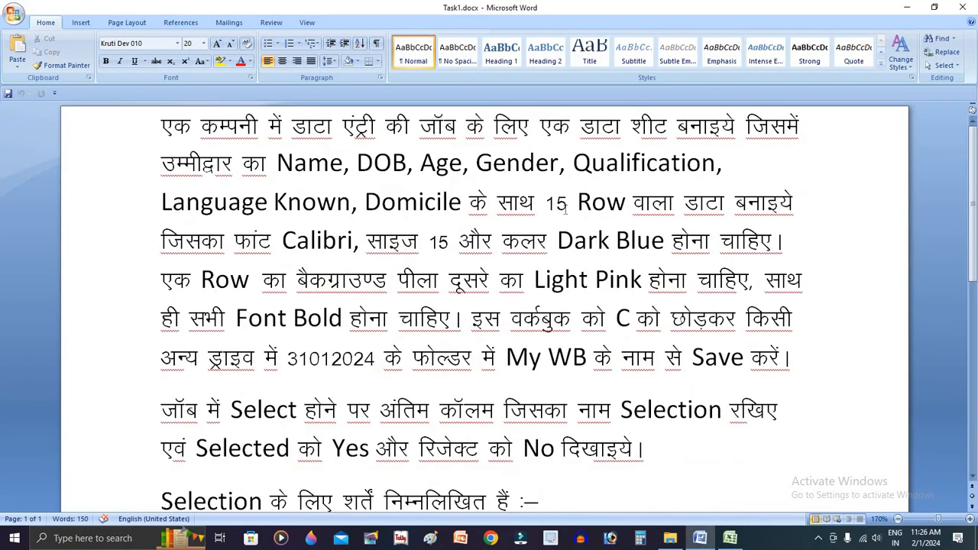
pyautogui.moveTo(539, 201); pyautogui.dragTo(626, 202)
# Return to Excel and enter the first three candidates' first names in capitals in A2:A4 of the NAME column
pyautogui.hotkey('alt', 'Tab')
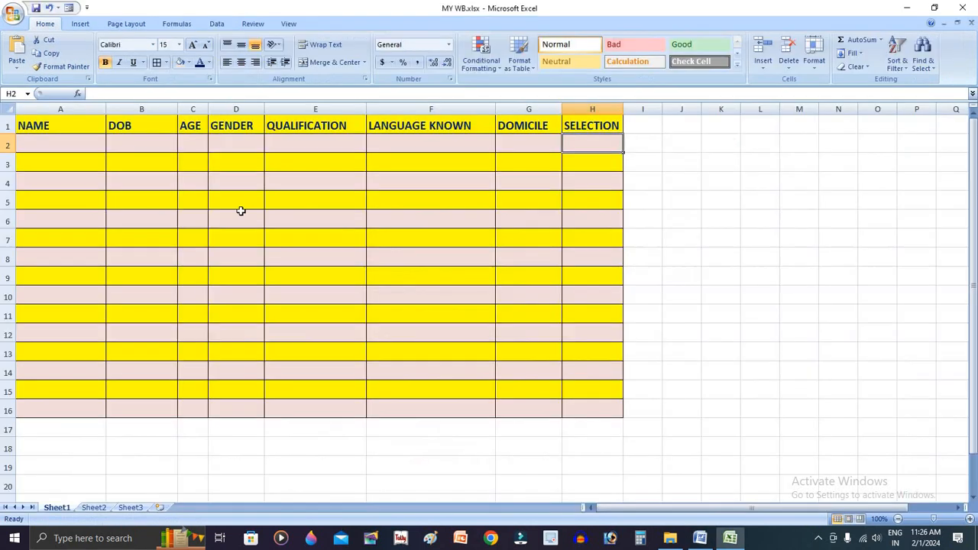
pyautogui.click(88, 145)
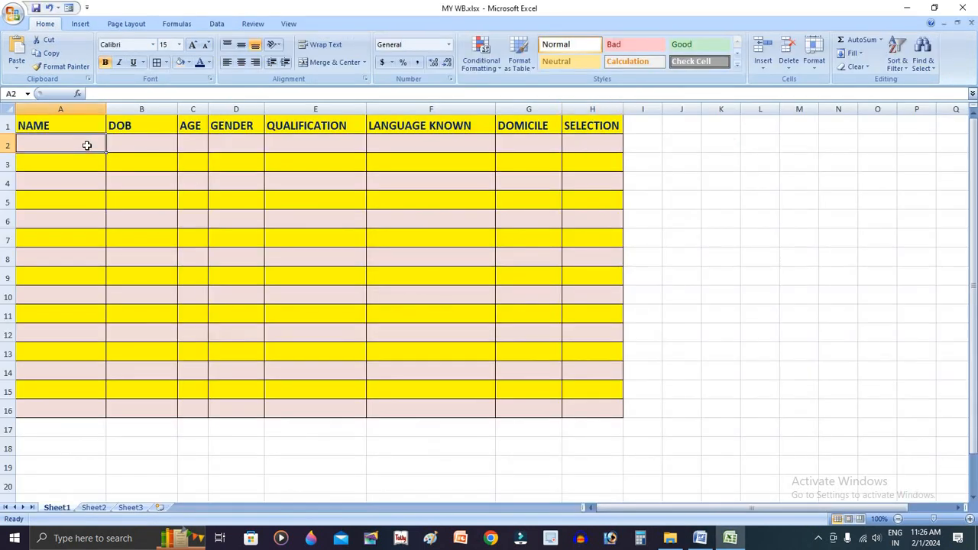
pyautogui.write('ANI')
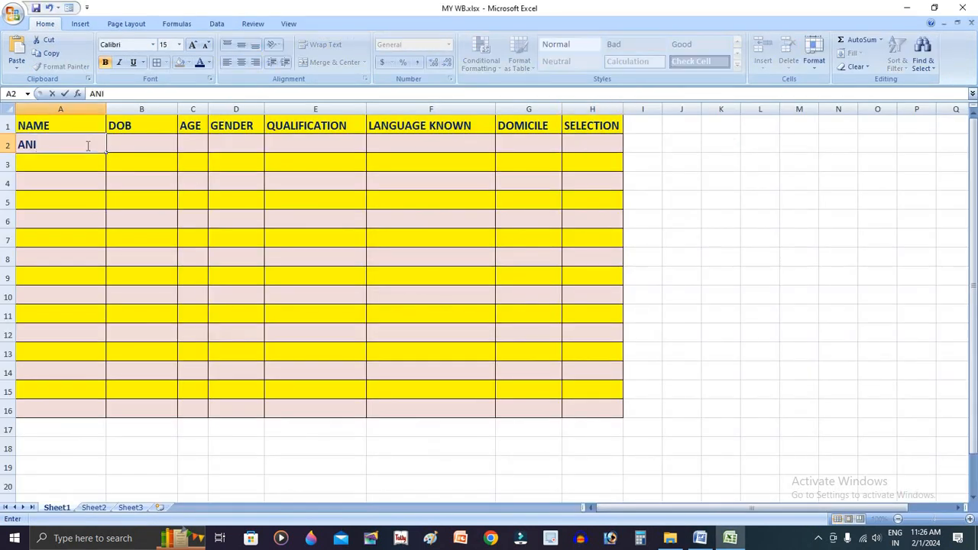
pyautogui.write('L')
pyautogui.press('Return')
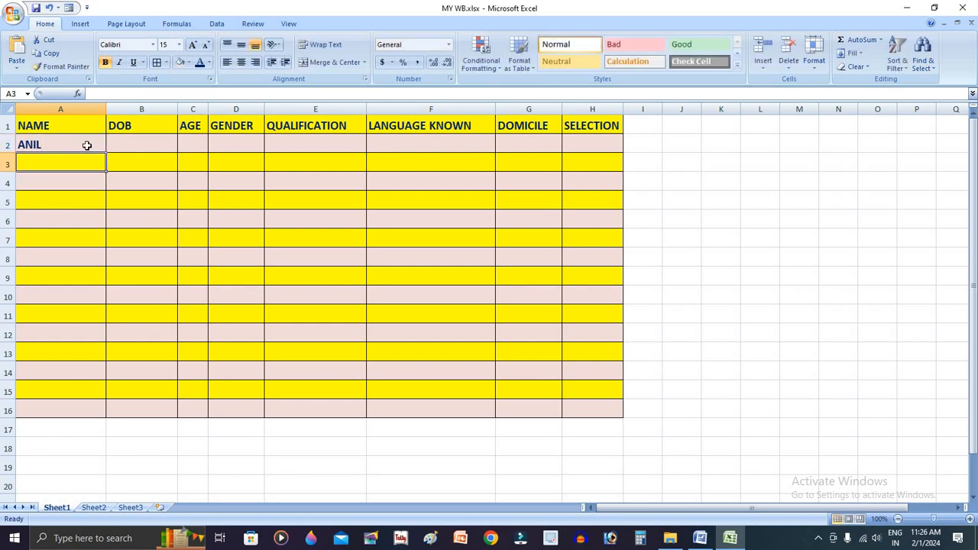
pyautogui.write('G')
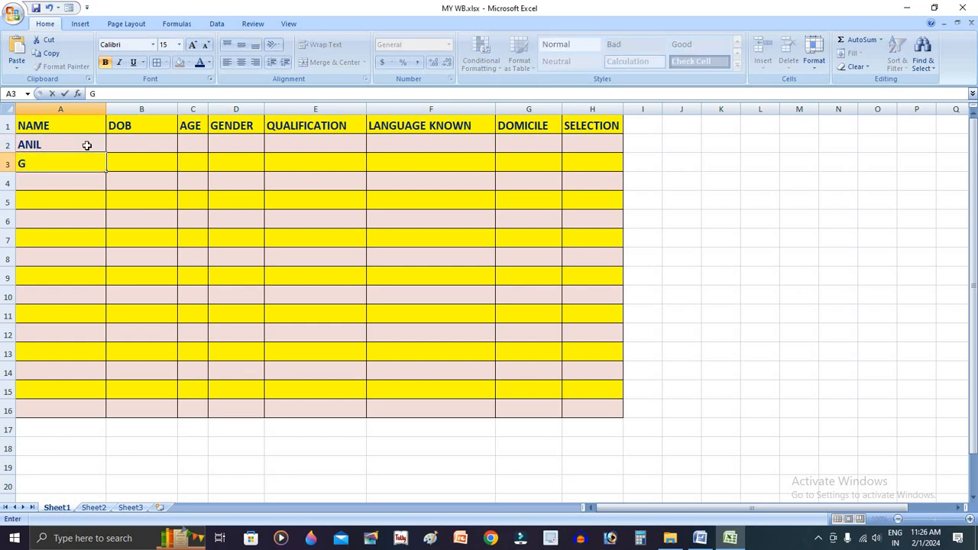
pyautogui.write('ITA')
pyautogui.press('Return')
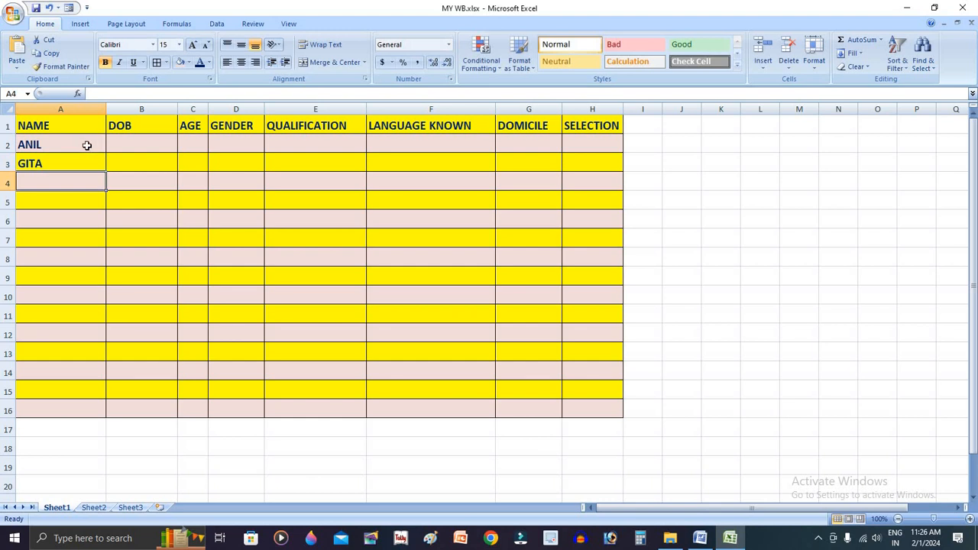
pyautogui.write('RAM')
pyautogui.press('Return')
# Enter the next four candidates' first names in capitals in A5:A8
pyautogui.write('S')
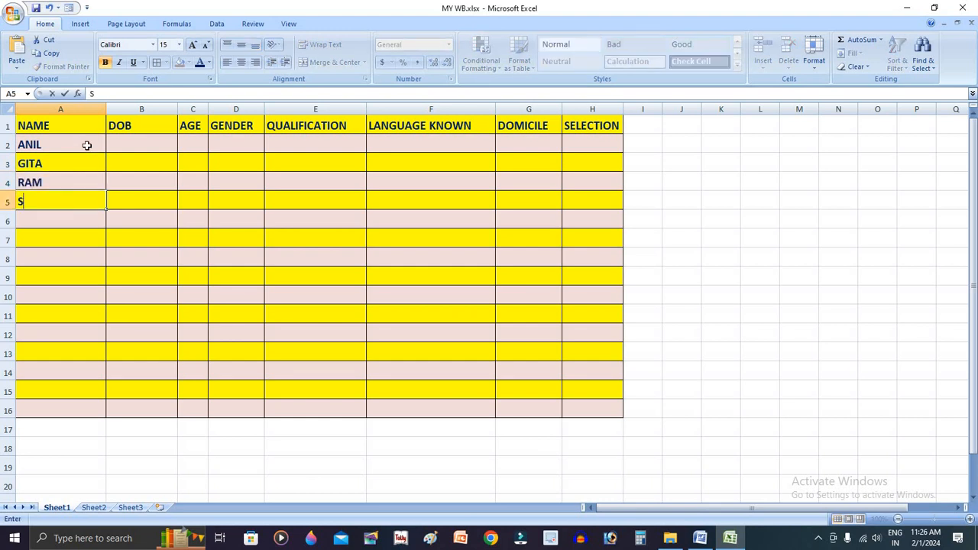
pyautogui.write('HYAM')
pyautogui.press('Return')
pyautogui.write('GOLI')
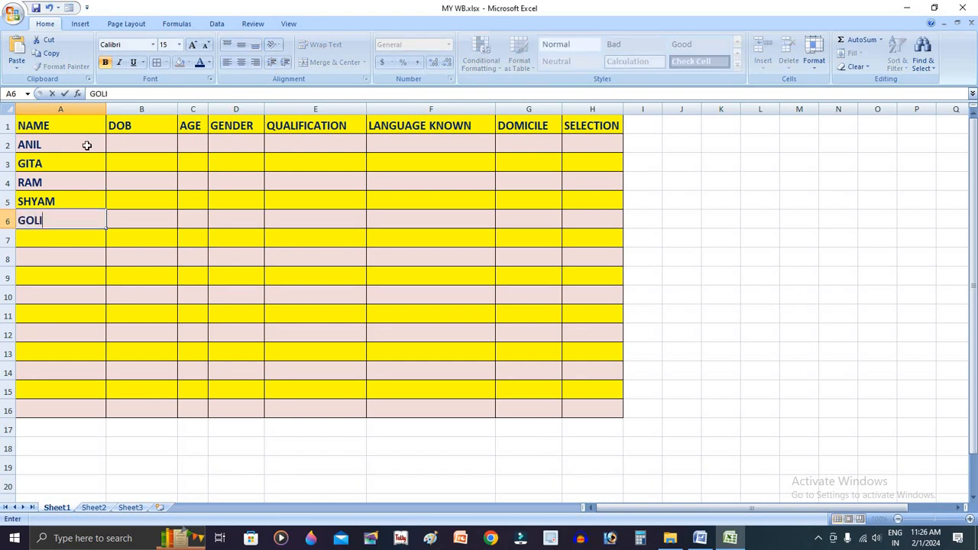
pyautogui.press('Return')
pyautogui.write('ALI')
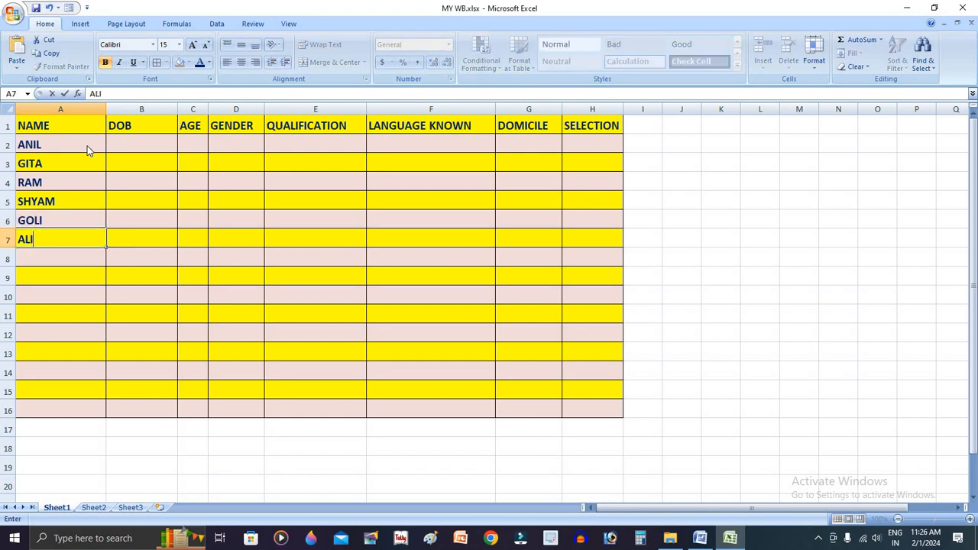
pyautogui.press('Return')
pyautogui.write('HAMID')
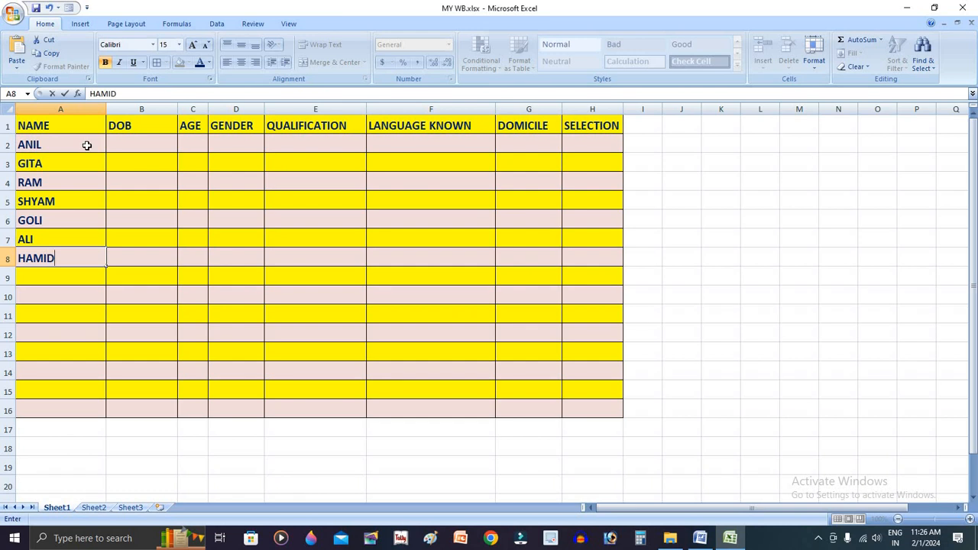
pyautogui.press('Return')
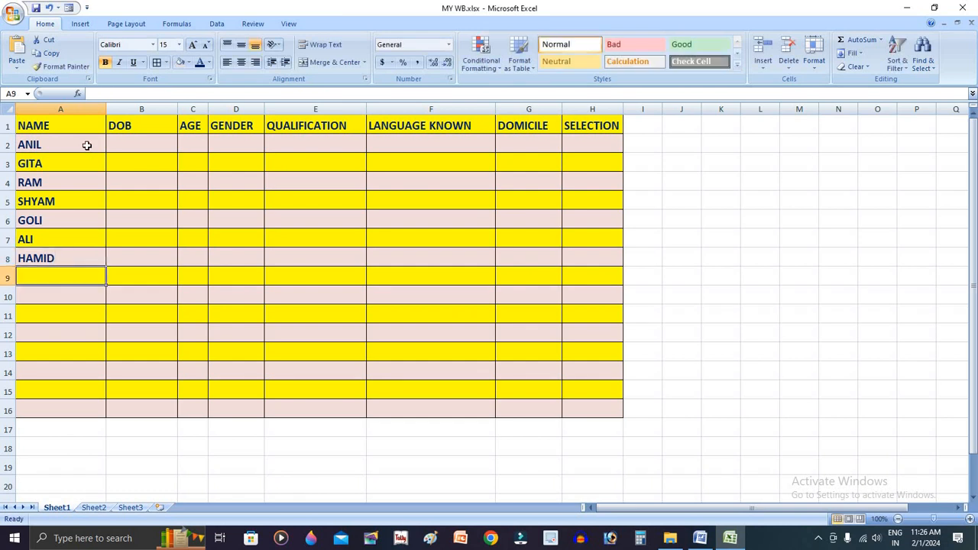
# Enter three more candidates' first names in A9:A11, correcting the misspelled name in A11
pyautogui.write('YAMINA')
pyautogui.press('Return')
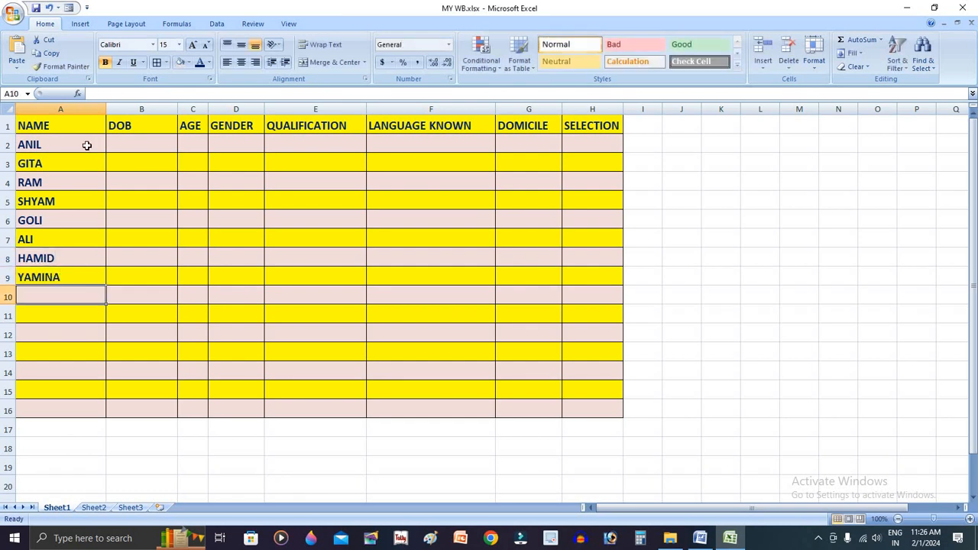
pyautogui.write('SHEKHAR')
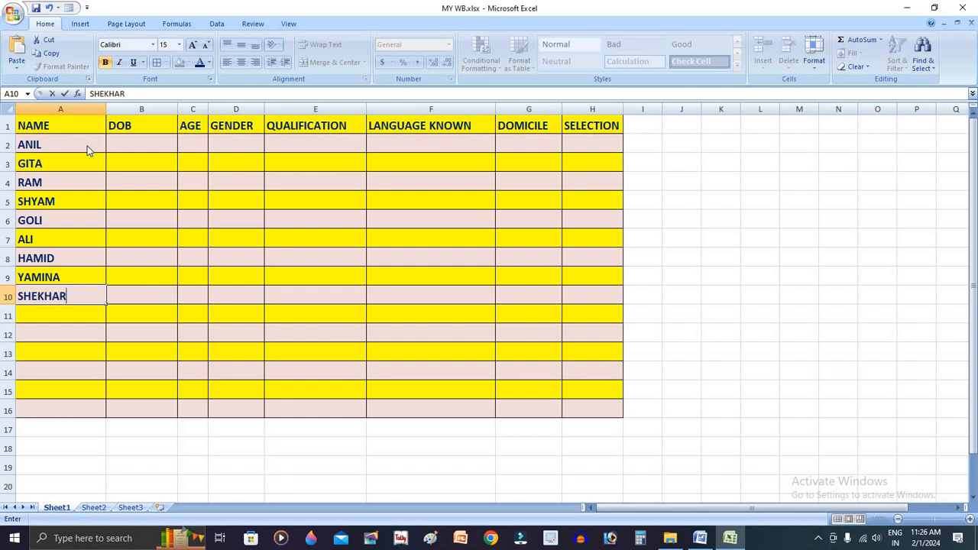
pyautogui.press('Return')
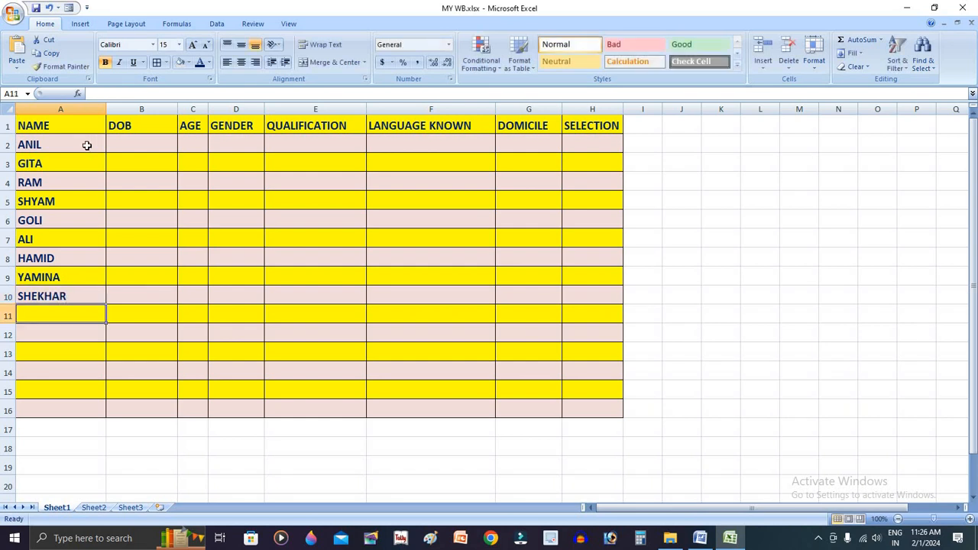
pyautogui.write('PTANJAL')
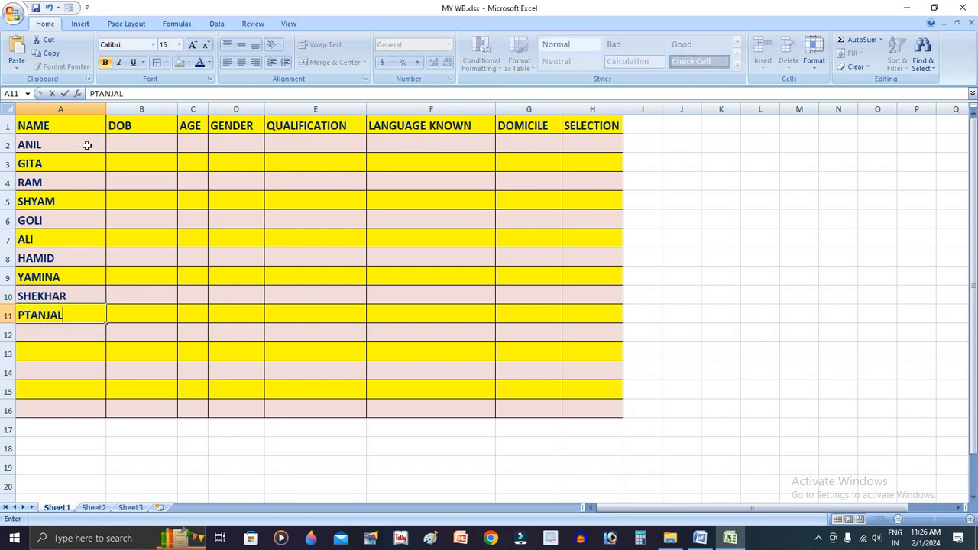
pyautogui.press('Return')
pyautogui.press('Up')
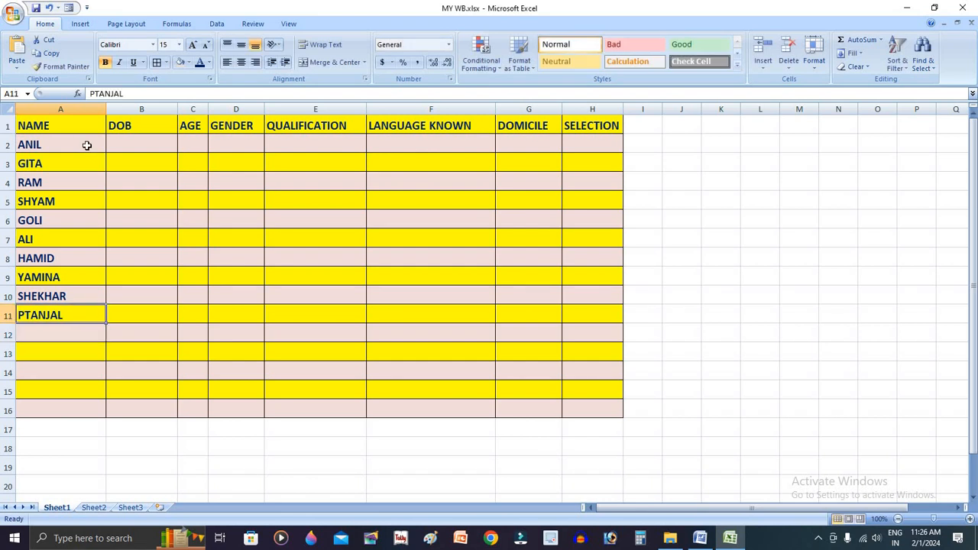
pyautogui.write('PRAN')
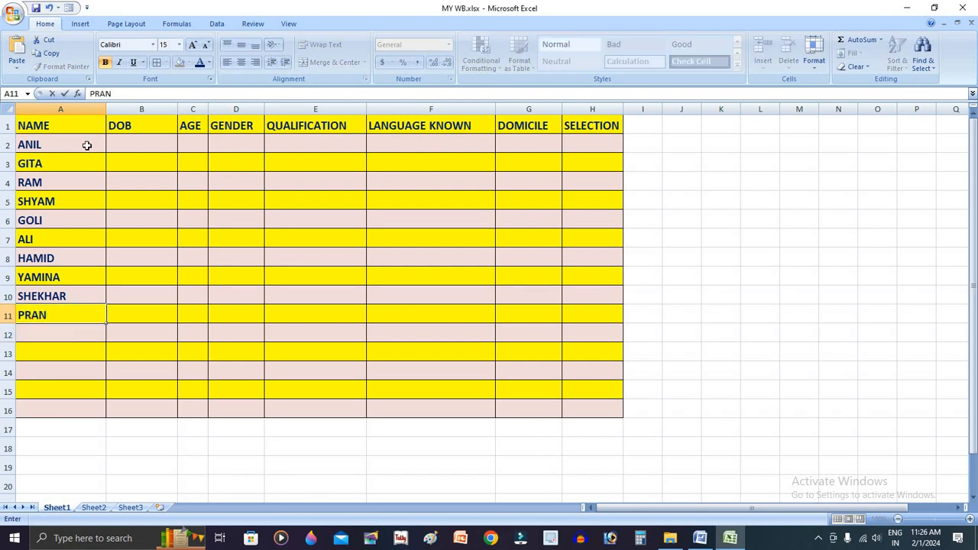
pyautogui.write('JAL')
pyautogui.press('Return')
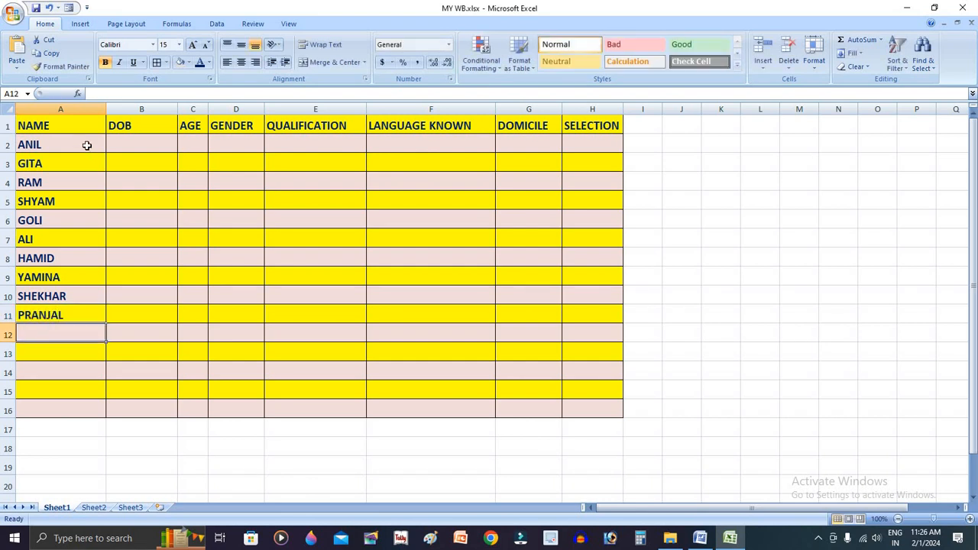
# Enter the candidates' first names in capitals in A12 and A13
pyautogui.write('ANI')
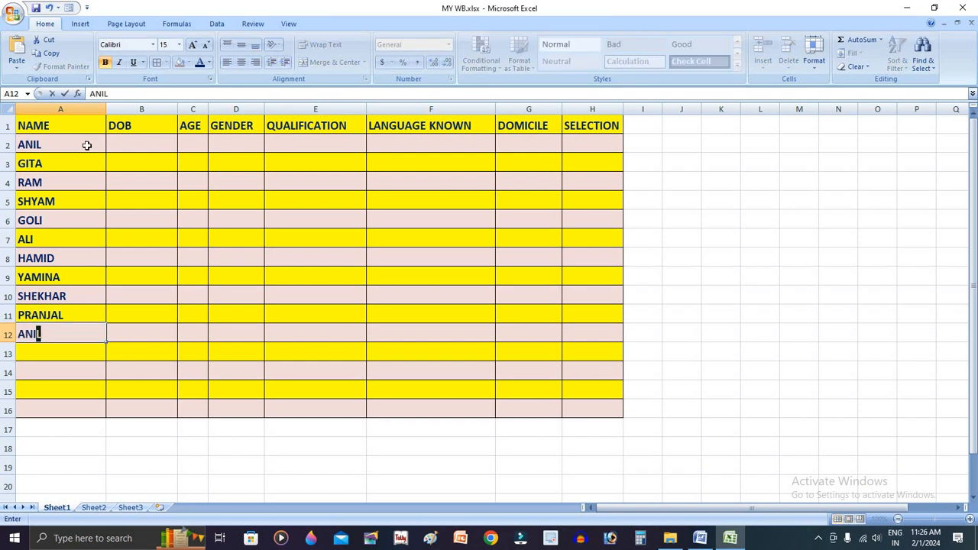
pyautogui.press('BackSpace')
pyautogui.write('MOL')
pyautogui.press('Return')
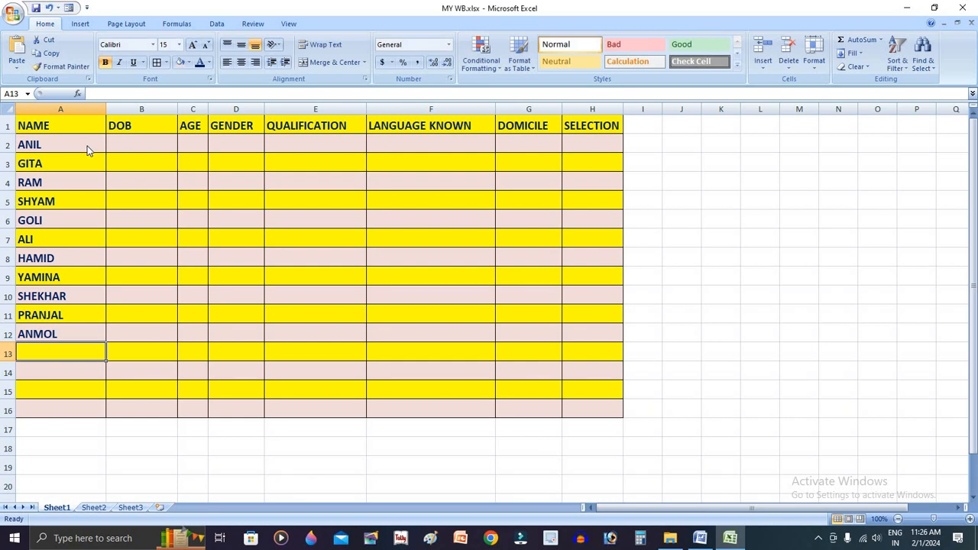
pyautogui.write('TA')
pyautogui.press('BackSpace')
pyautogui.press('BackSpace')
pyautogui.write('TA')
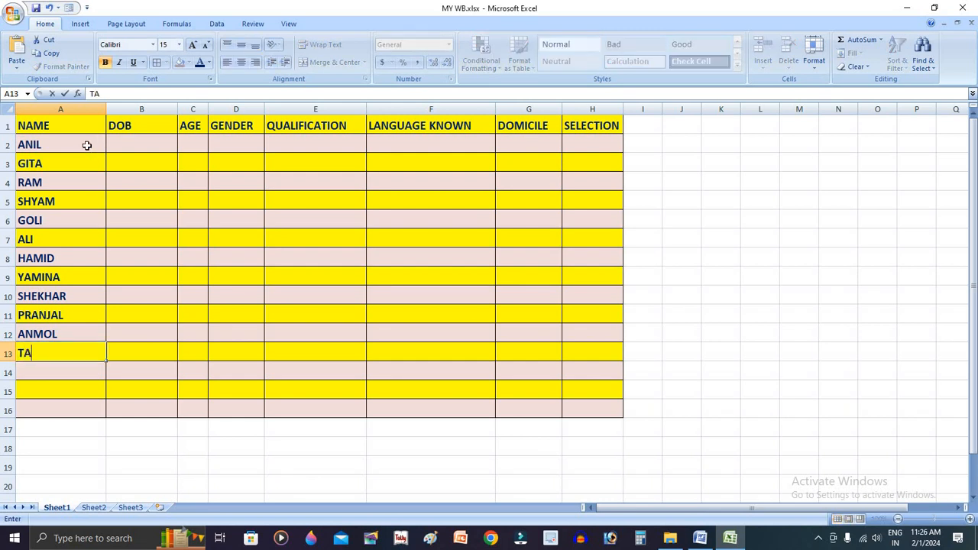
pyautogui.write('RAKESH')
pyautogui.press('Return')
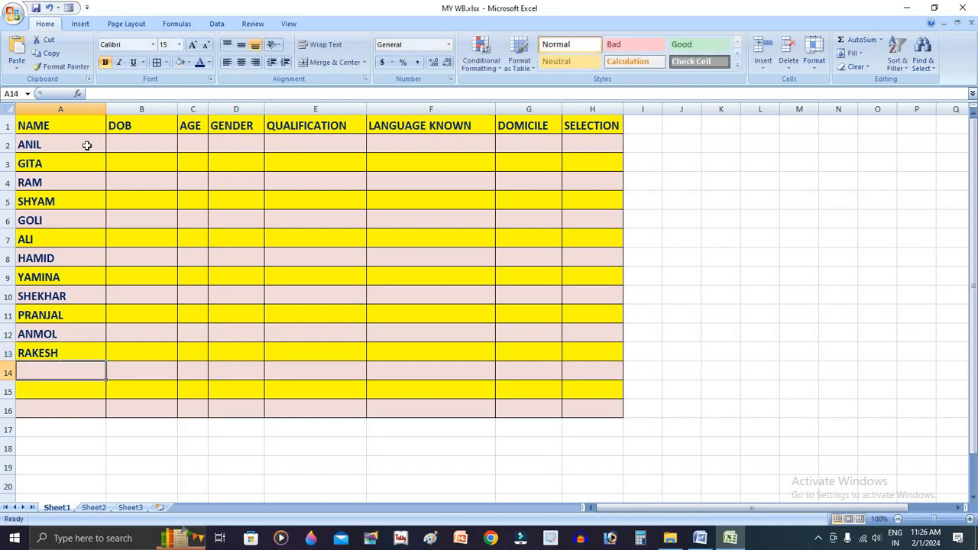
# Complete the NAME column with the last three candidates' first names in A14:A16
pyautogui.write('SAN')
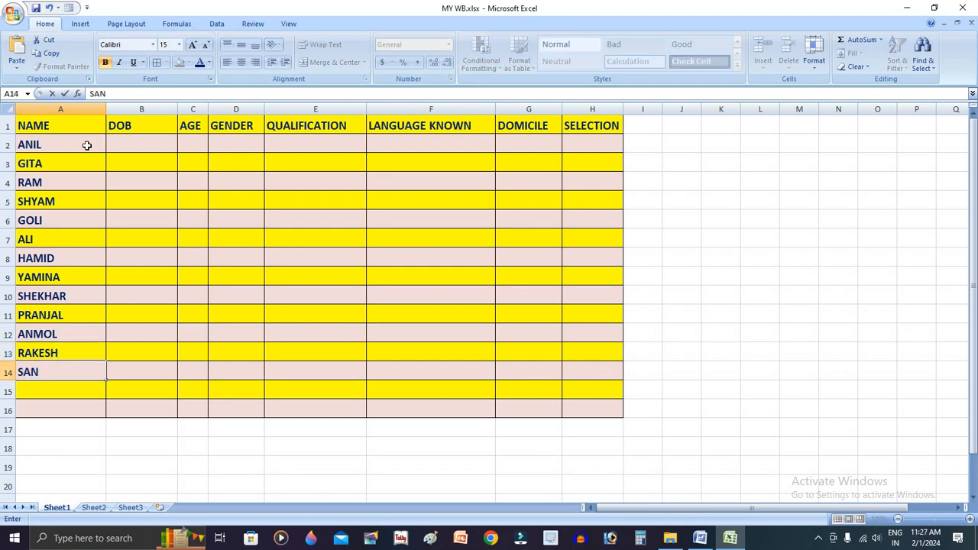
pyautogui.write('U')
pyautogui.press('Return')
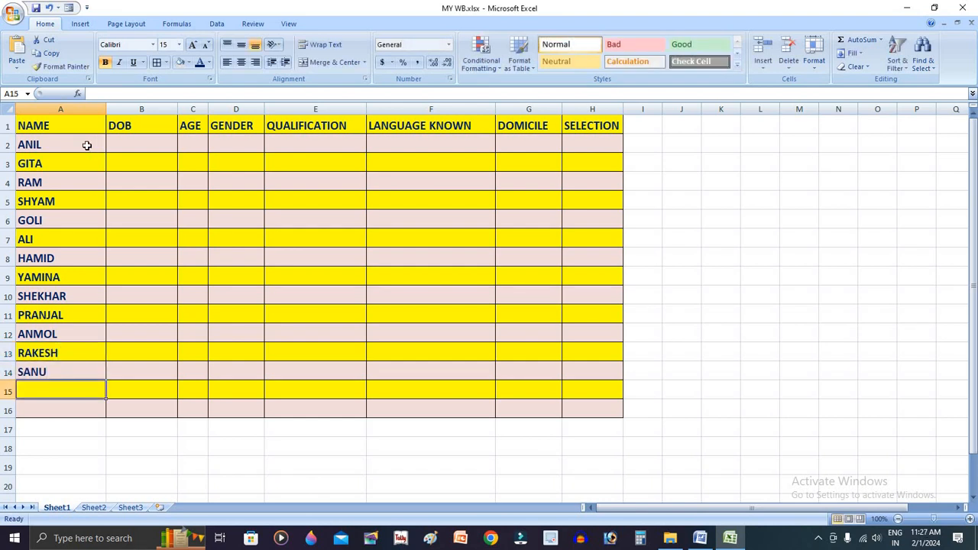
pyautogui.write('NA')
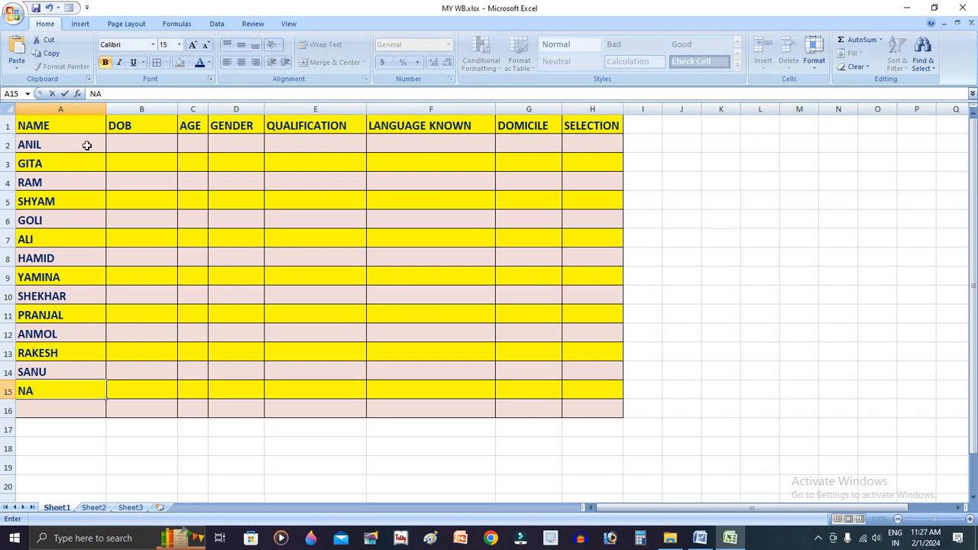
pyautogui.write('RENDRA')
pyautogui.press('Return')
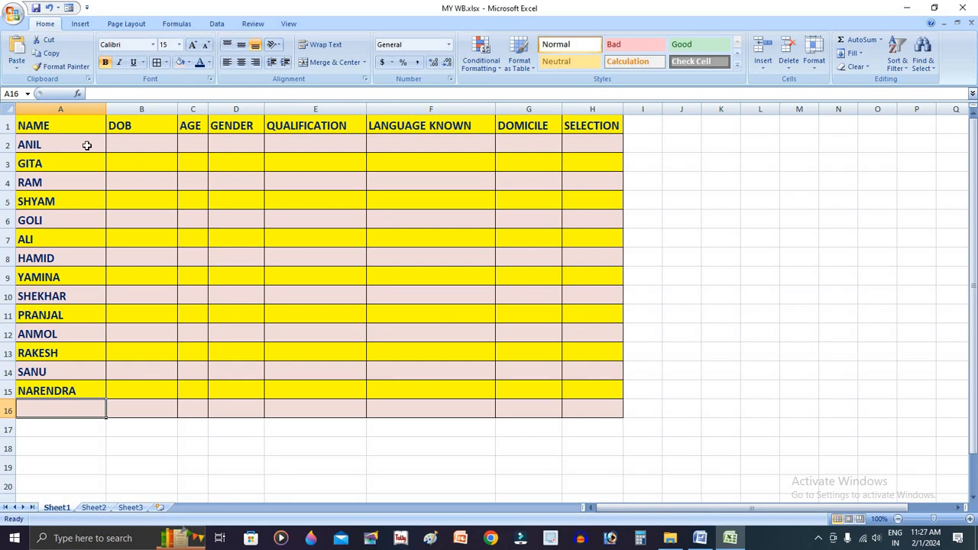
pyautogui.write('PI')
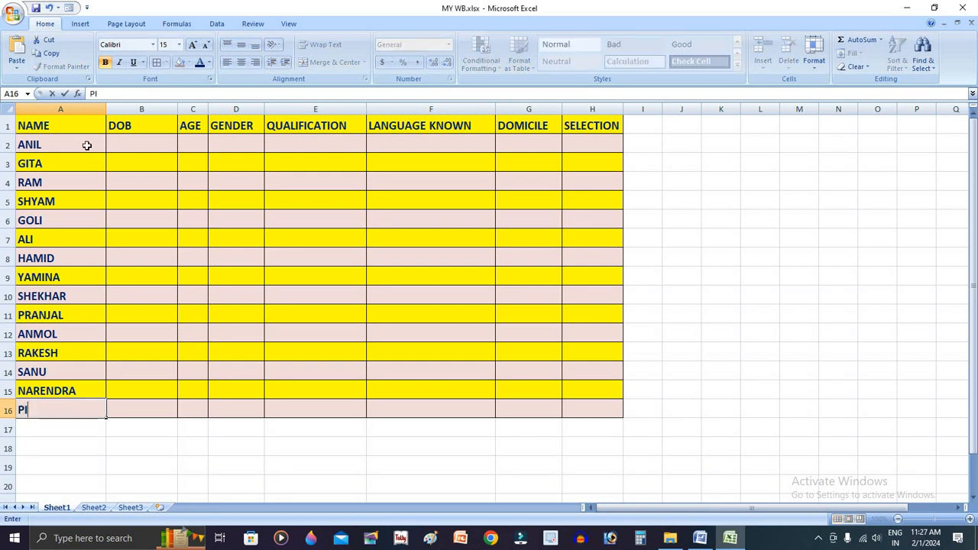
pyautogui.write('TAMBAR')
pyautogui.press('Return')
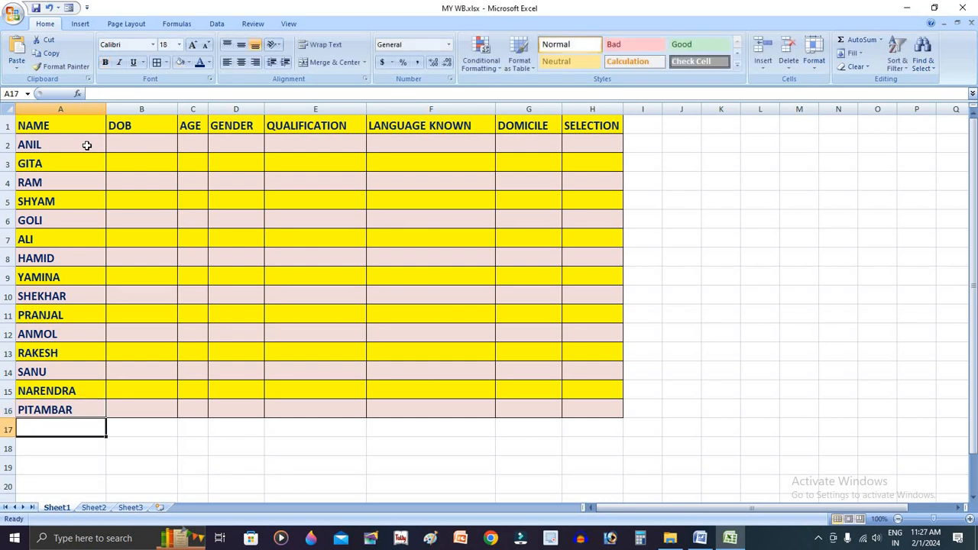
# Widen the DOB column slightly and enter the first candidate's date of birth in B2 in month/day/year order
pyautogui.click(146, 143)
pyautogui.moveTo(181, 107); pyautogui.dragTo(189, 108)
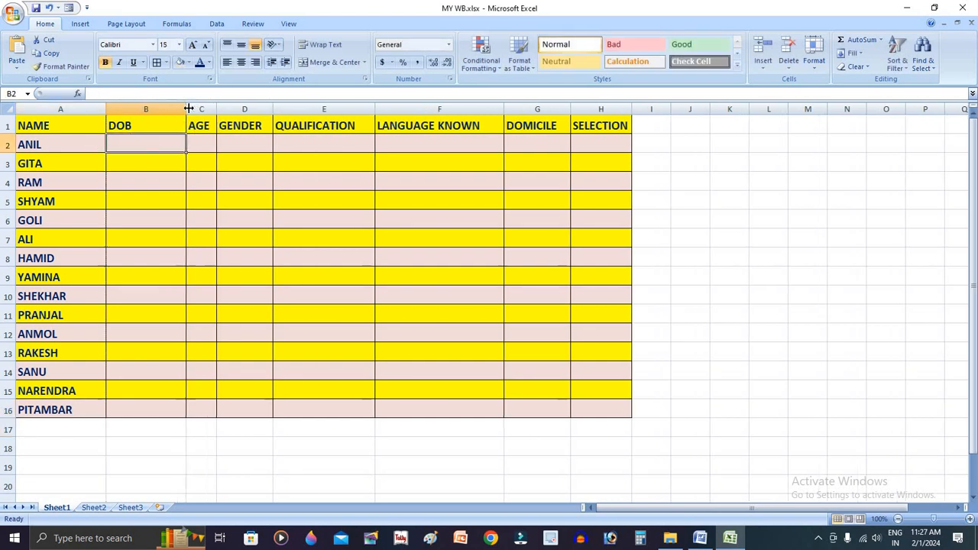
pyautogui.write('01/')
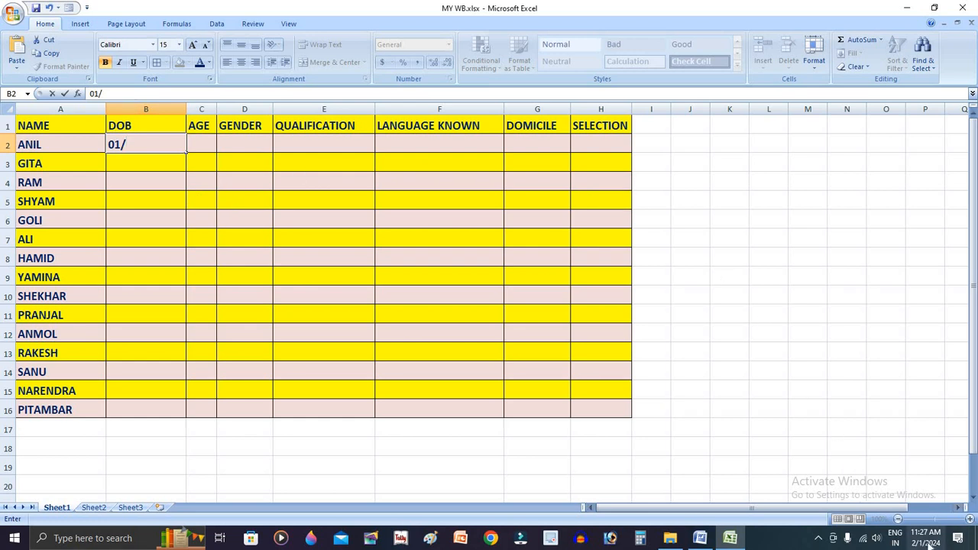
pyautogui.moveTo(936, 545)
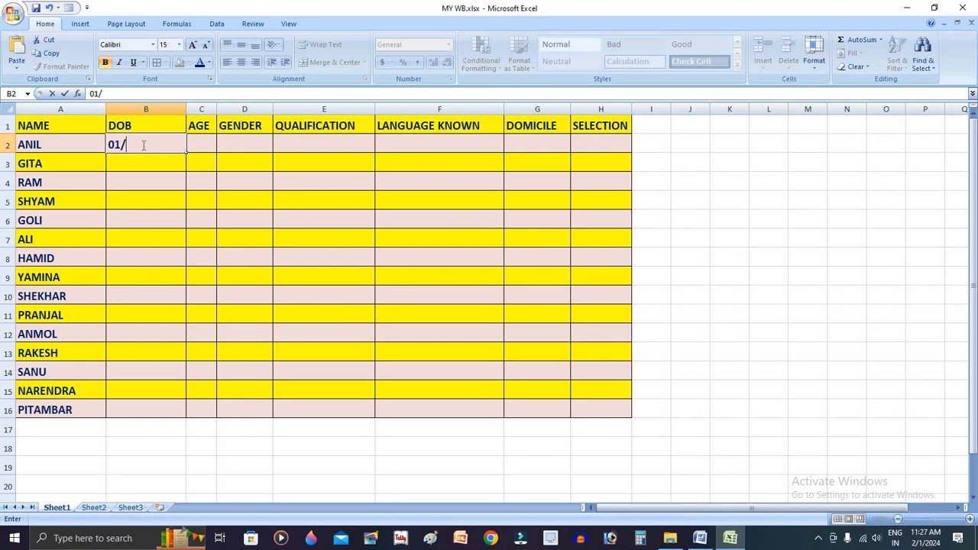
pyautogui.write('3/')
pyautogui.press('Return')
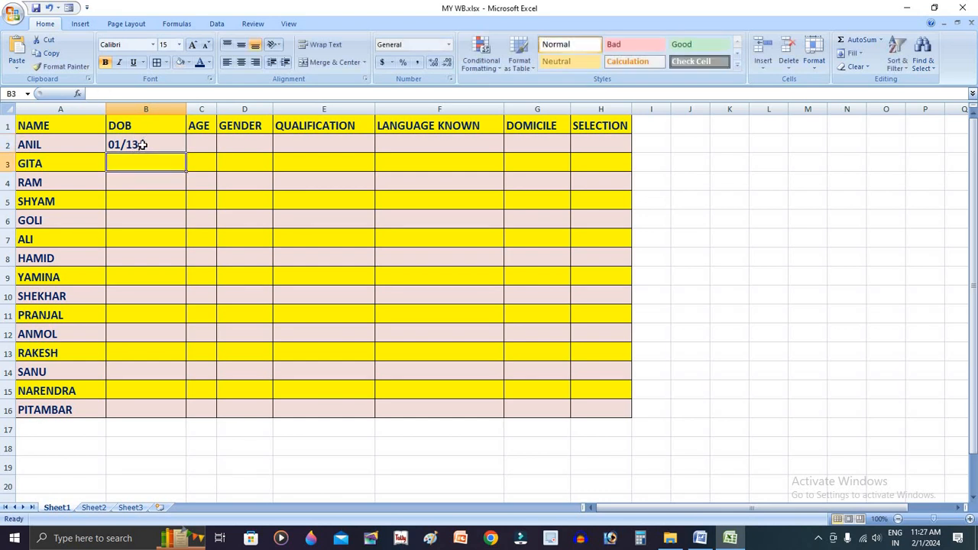
pyautogui.doubleClick(141, 144)
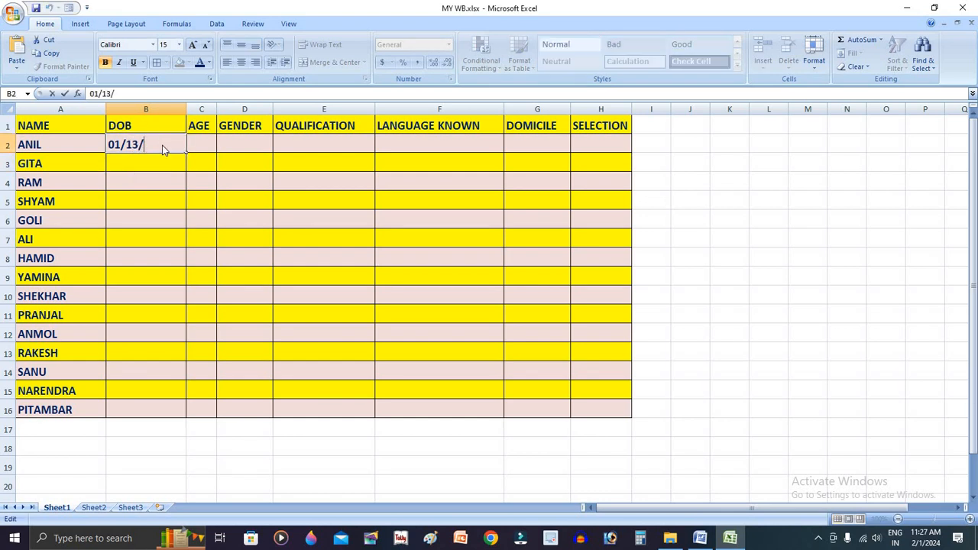
pyautogui.write('2009')
pyautogui.press('Return')
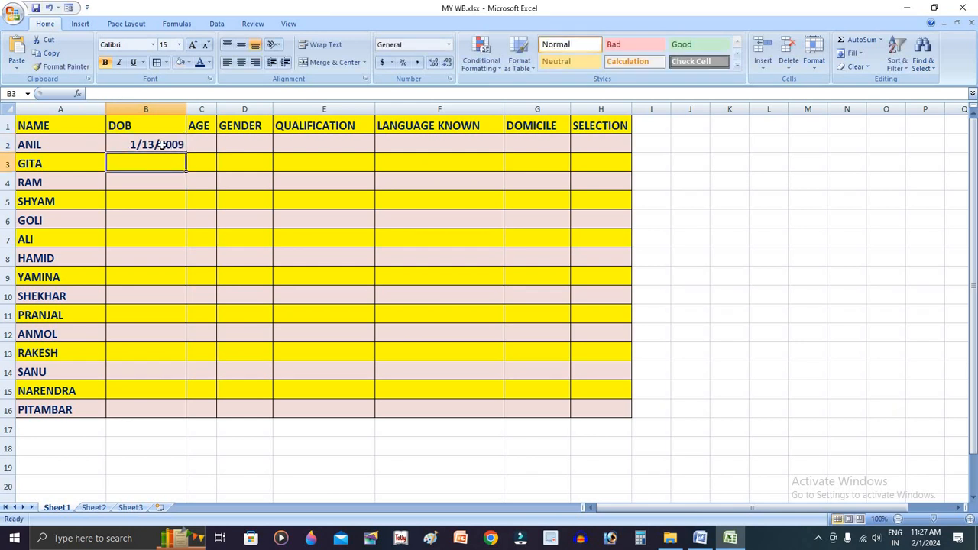
# Enter the second candidate's date of birth in B3 in month/day/year order, correcting the day before committing it
pyautogui.write('15/')
pyautogui.press('BackSpace')
pyautogui.press('BackSpace')
pyautogui.press('BackSpace')
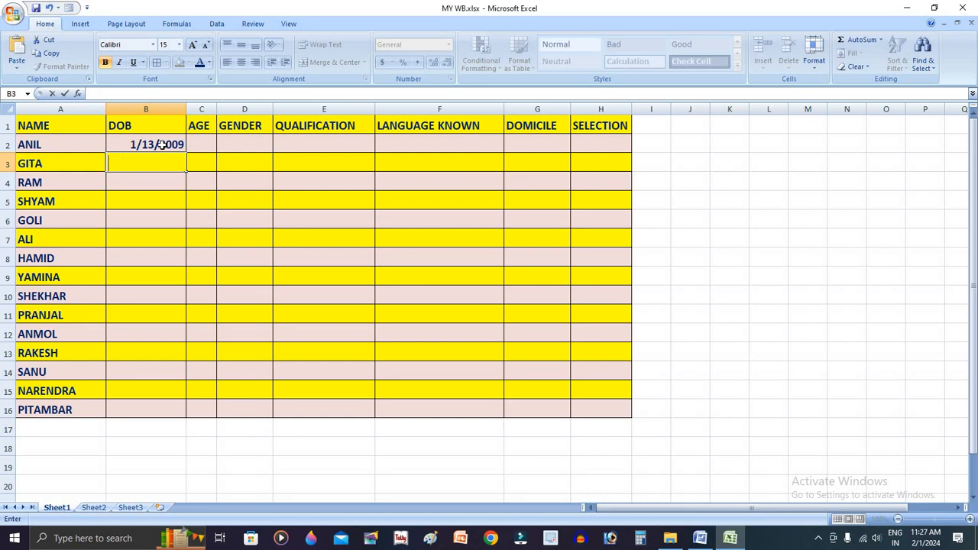
pyautogui.write('02/02/1990')
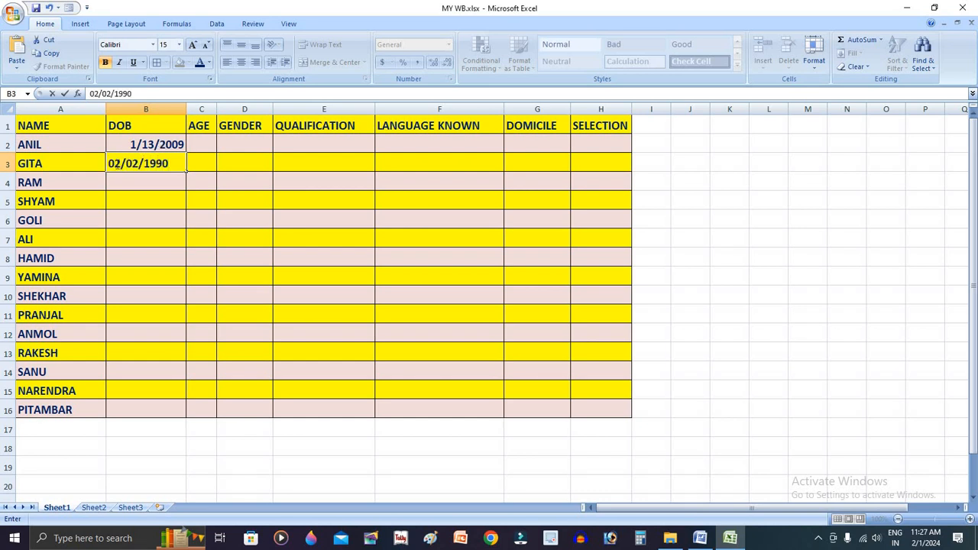
pyautogui.doubleClick(130, 164)
pyautogui.write('15')
pyautogui.press('Return')
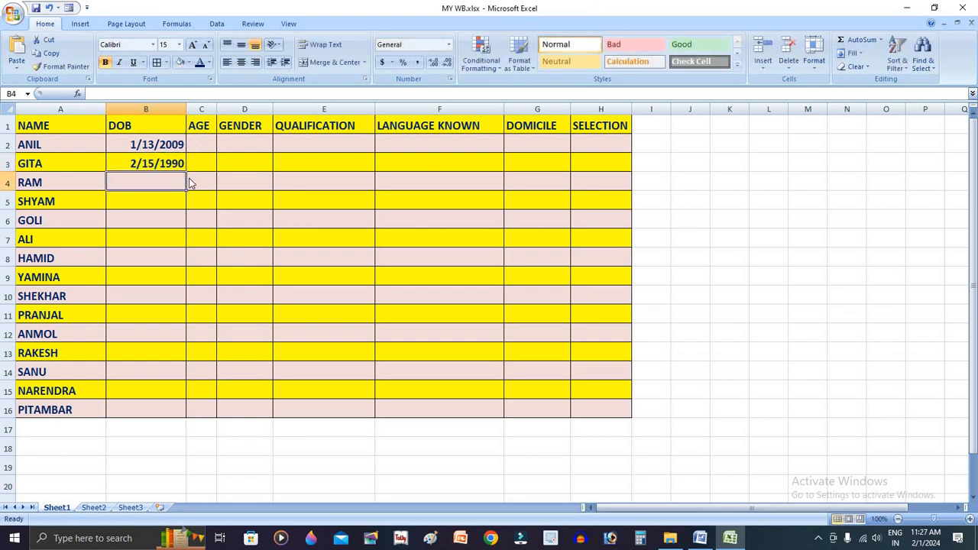
# Enter the third and fourth candidates' dates of birth in B4 and B5 in month/day/year order
pyautogui.write('03/')
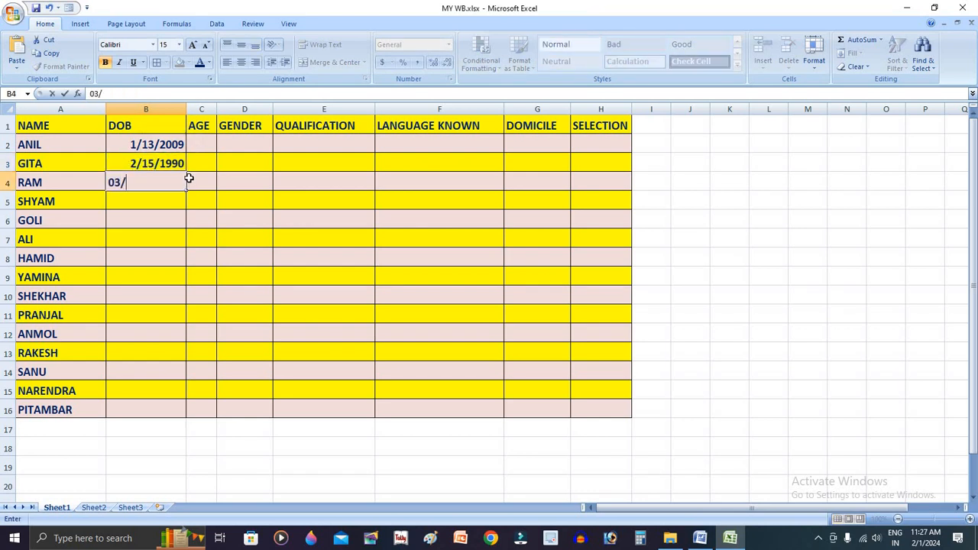
pyautogui.write('04/2000')
pyautogui.press('Return')
pyautogui.write('04/')
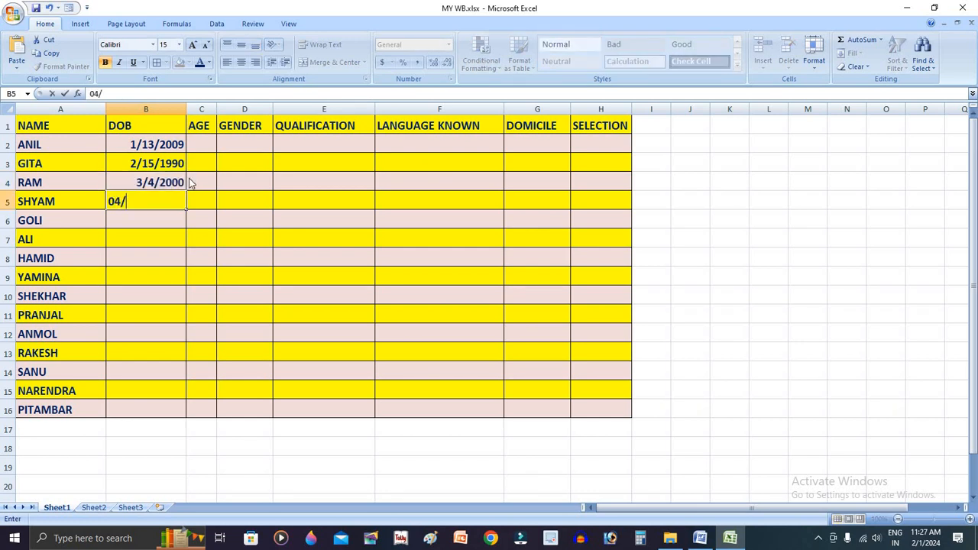
pyautogui.write('05/2003')
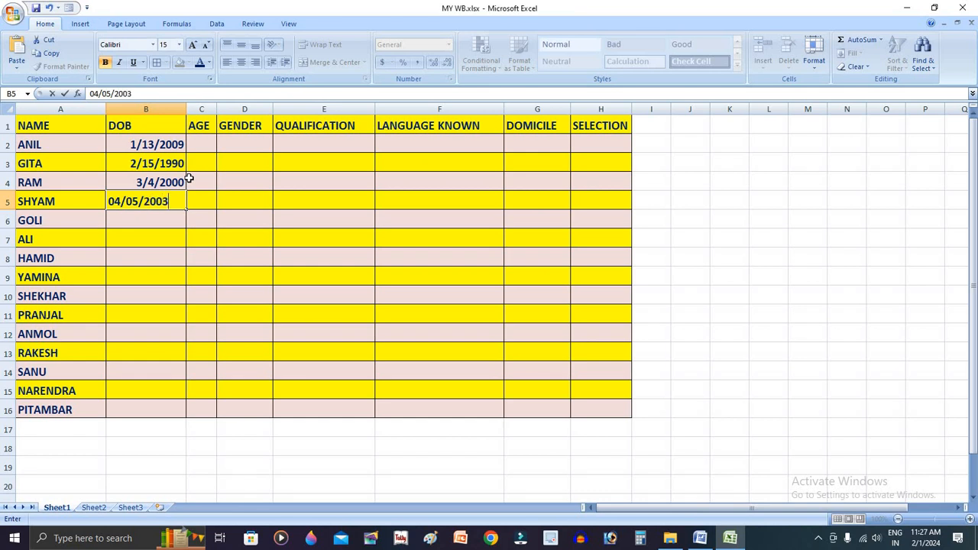
pyautogui.press('Return')
# Enter the fifth candidate's date of birth in B6 and copy the dates in B2:B6 repeatedly down through B16
pyautogui.write('04/06')
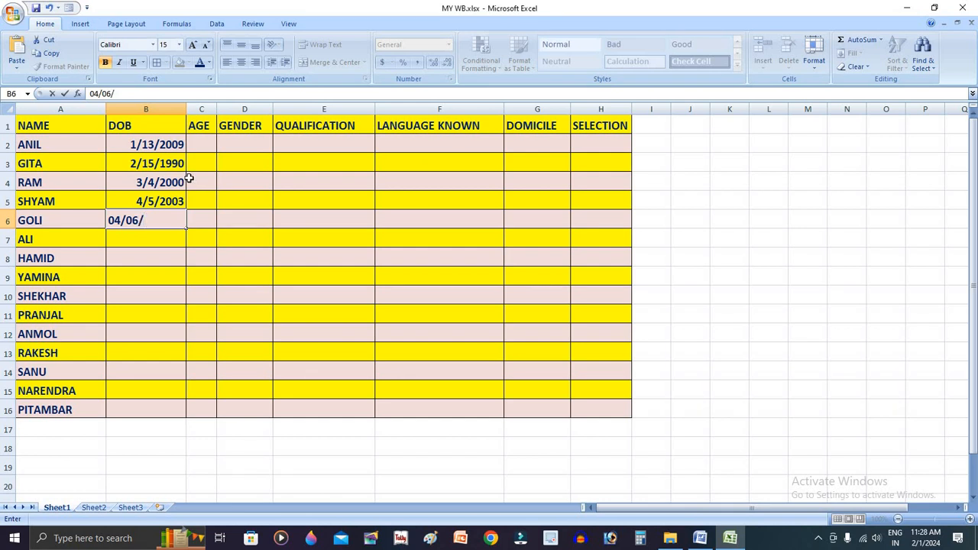
pyautogui.write('/2001')
pyautogui.press('Return')
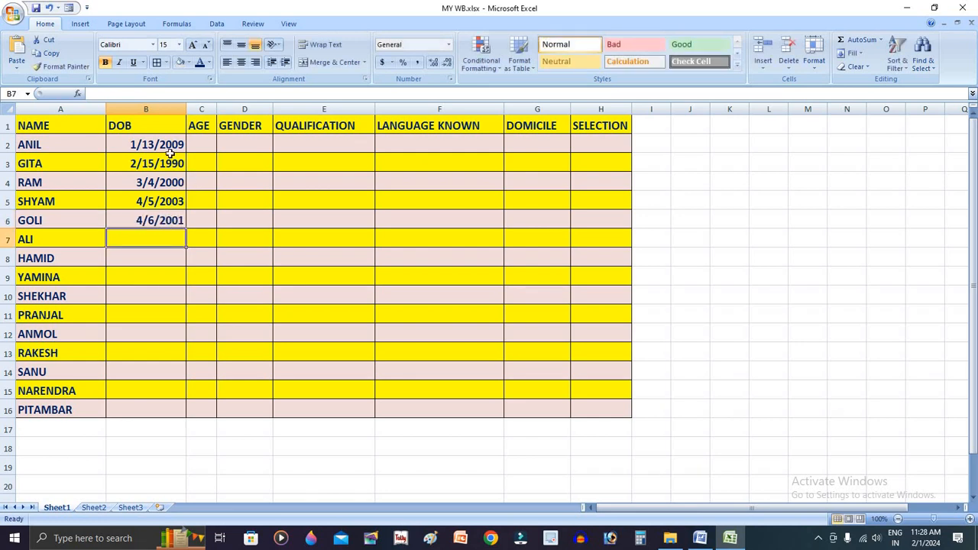
pyautogui.moveTo(172, 143); pyautogui.dragTo(186, 416)
pyautogui.click(289, 295)
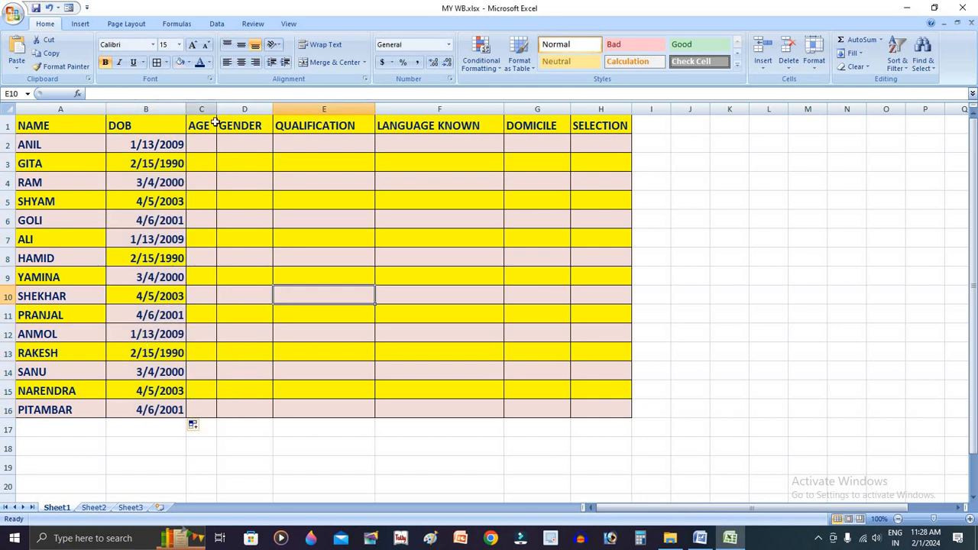
# Widen the AGE column slightly and enter the formula =DATEDIF(B2,TODAY(),"Y") in C2
pyautogui.click(211, 144)
pyautogui.moveTo(219, 109); pyautogui.dragTo(224, 109)
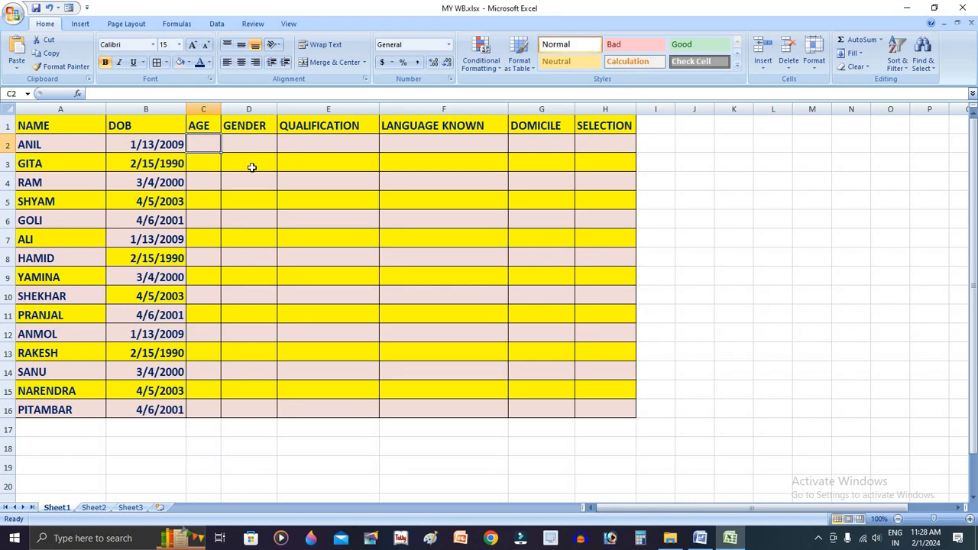
pyautogui.write('=DATE')
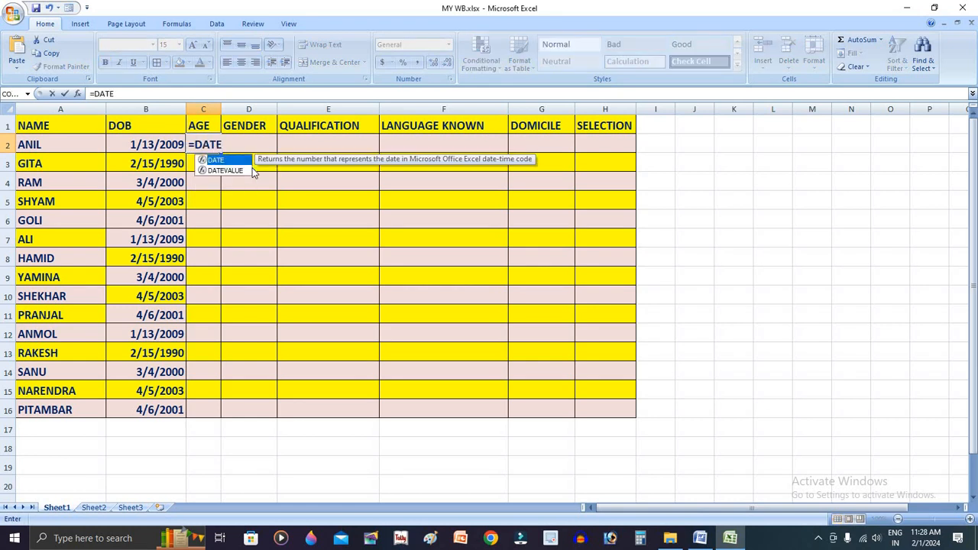
pyautogui.write('D')
pyautogui.write('O')
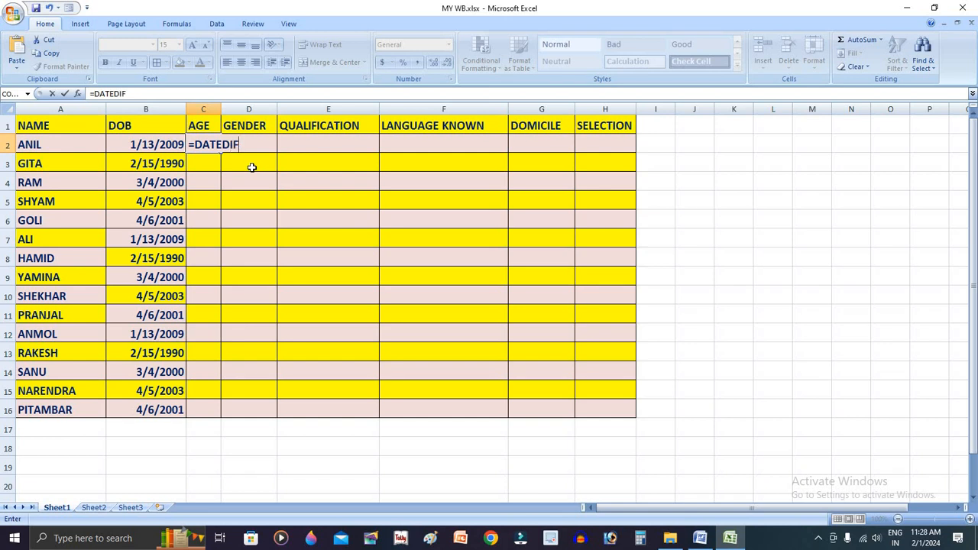
pyautogui.write('F(')
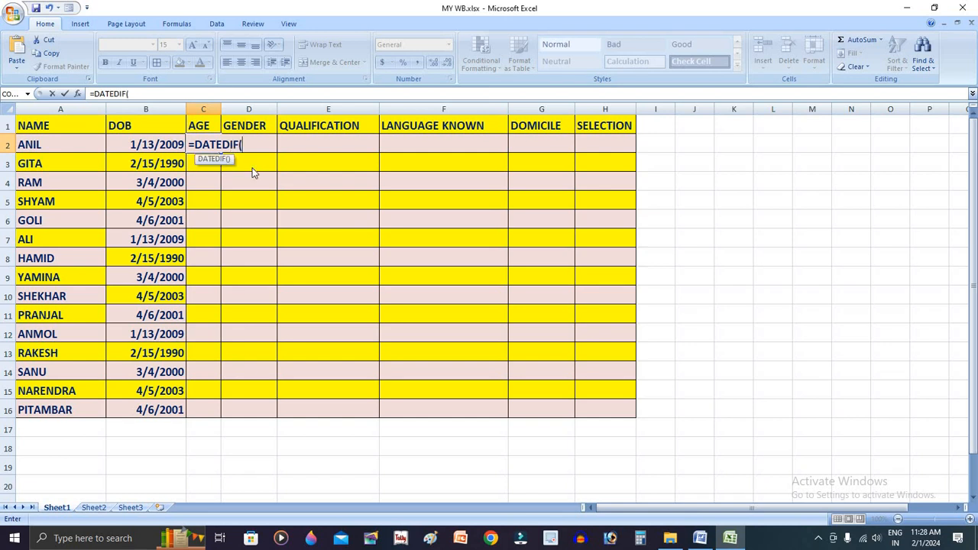
pyautogui.click(134, 145)
pyautogui.write(',TODAY(')
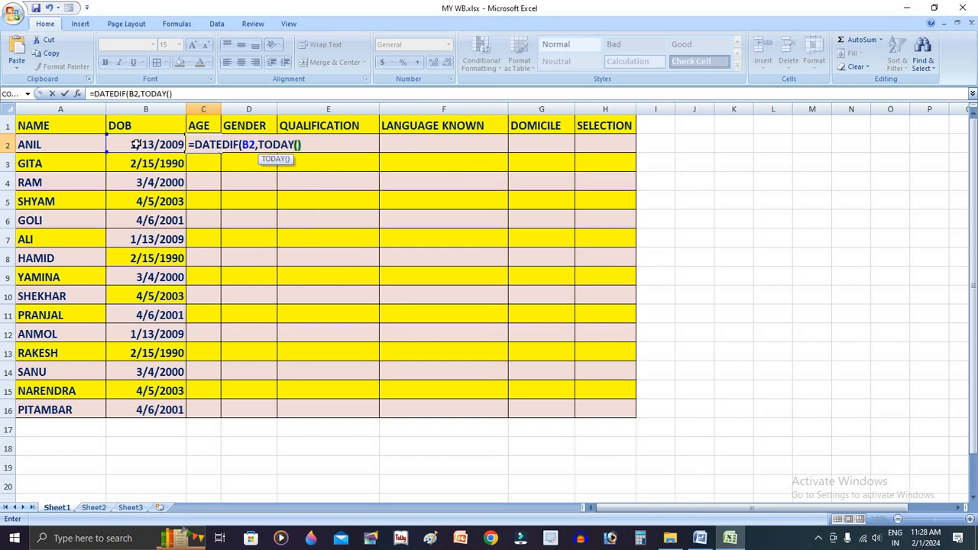
pyautogui.write('),"')
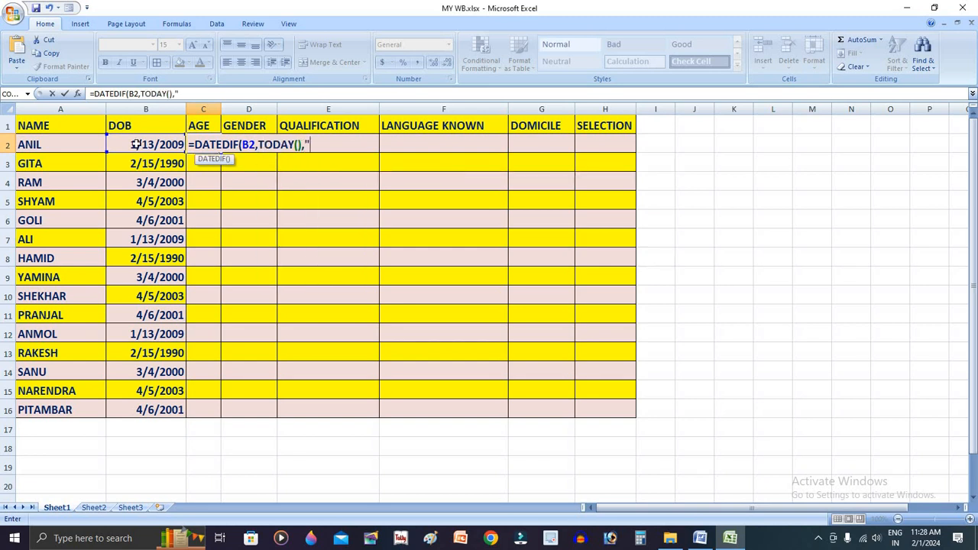
pyautogui.write('Y|')
pyautogui.press('BackSpace')
pyautogui.press('Return')
pyautogui.press('Return')
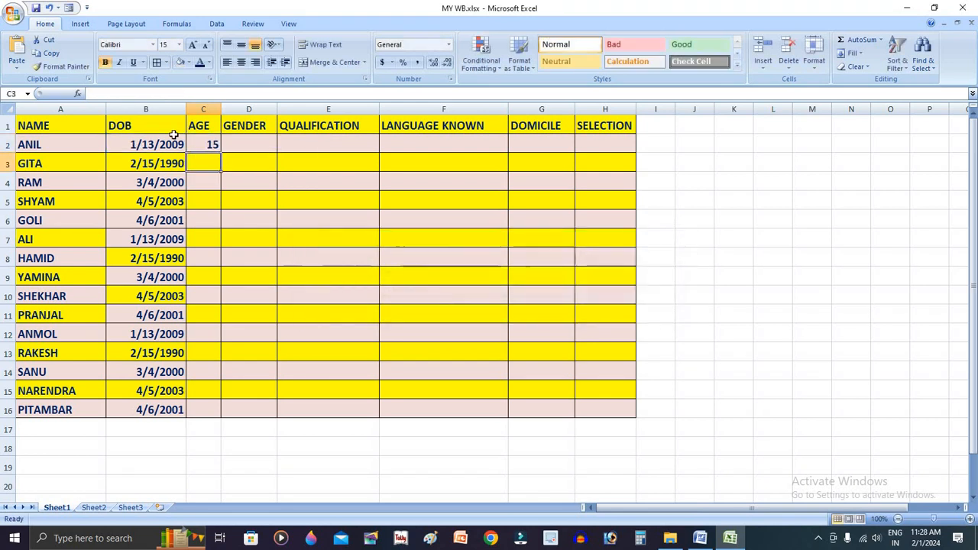
# Fill the age formula from C2 down through C16
pyautogui.click(216, 149)
pyautogui.doubleClick(219, 152)
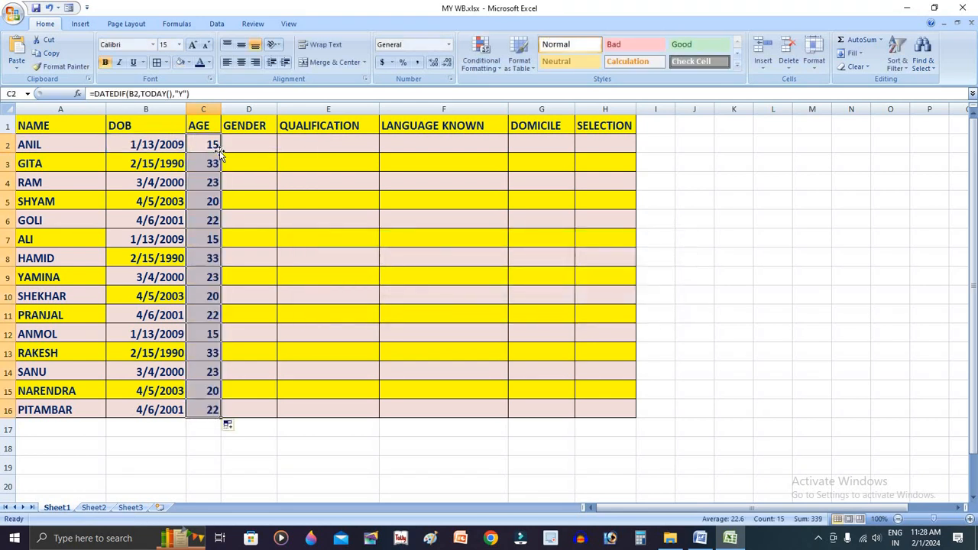
pyautogui.click(250, 144)
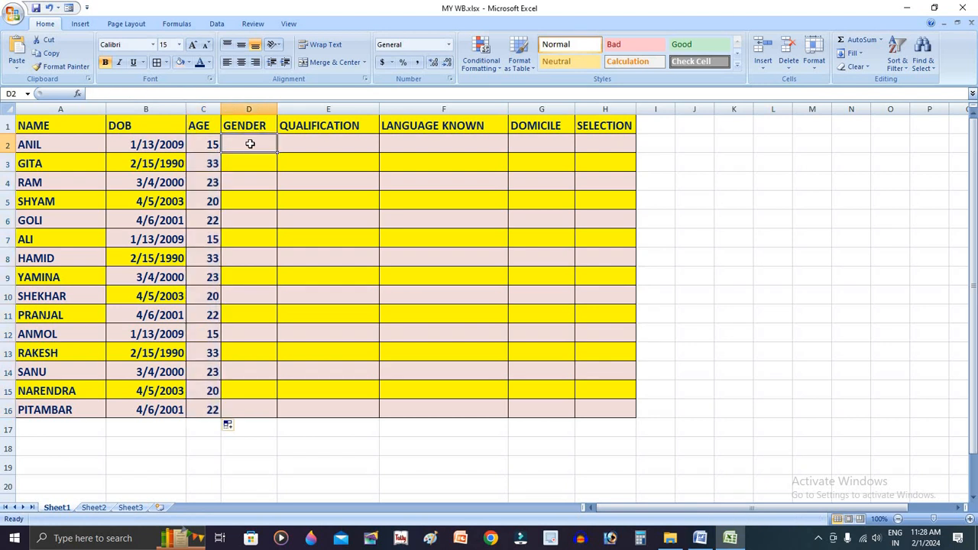
# Apply List data validation with the source MALE,FEMALE to the GENDER cells D2:D16
pyautogui.click(298, 203)
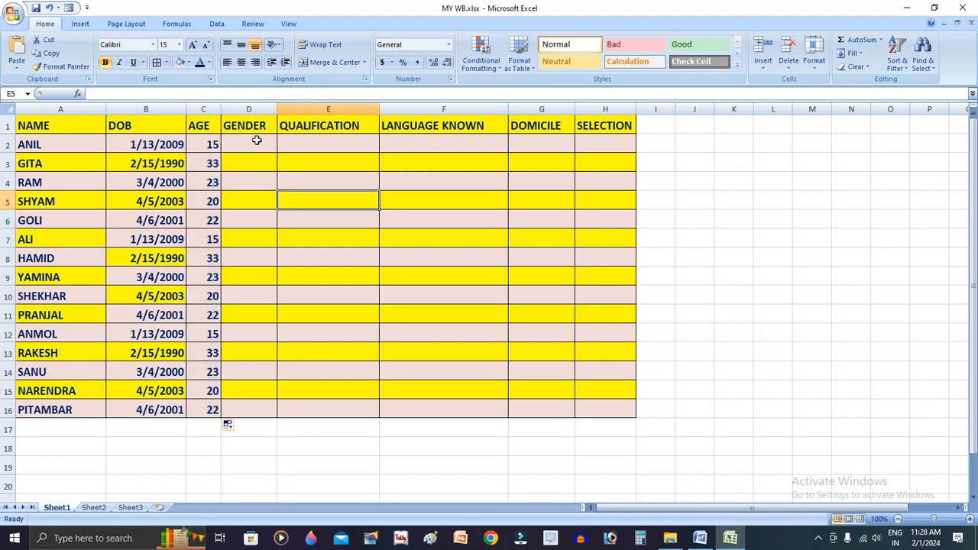
pyautogui.moveTo(256, 141); pyautogui.dragTo(257, 410)
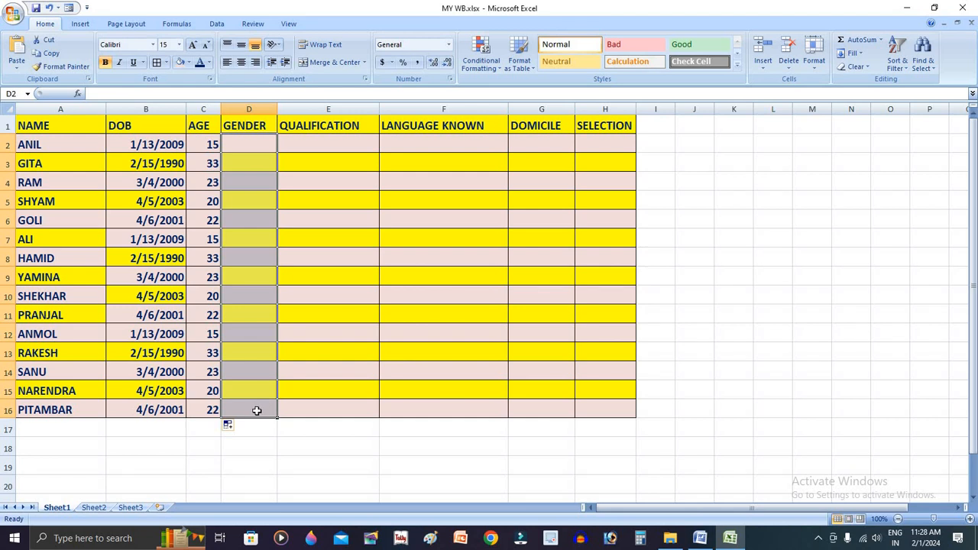
pyautogui.click(220, 25)
pyautogui.click(473, 55)
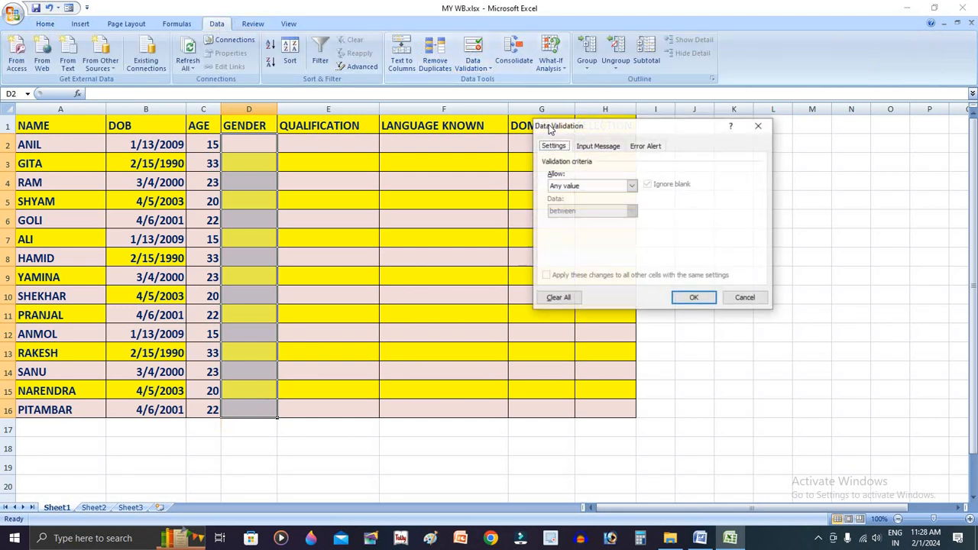
pyautogui.click(605, 188)
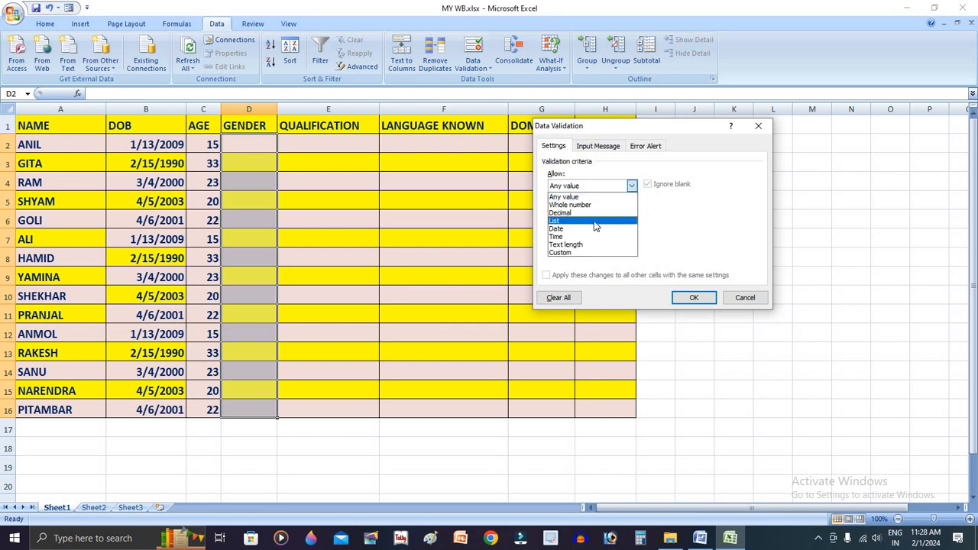
pyautogui.click(595, 221)
pyautogui.click(586, 236)
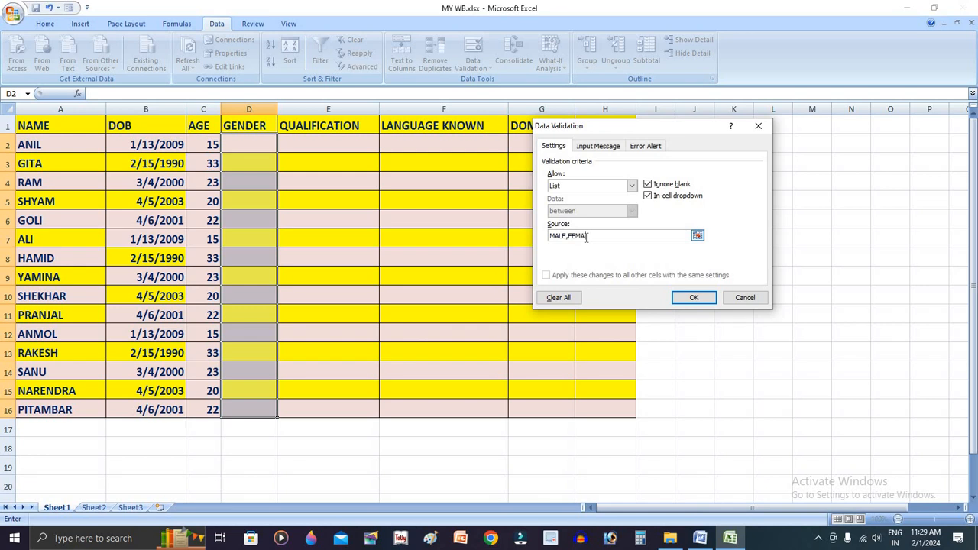
pyautogui.press('Return')
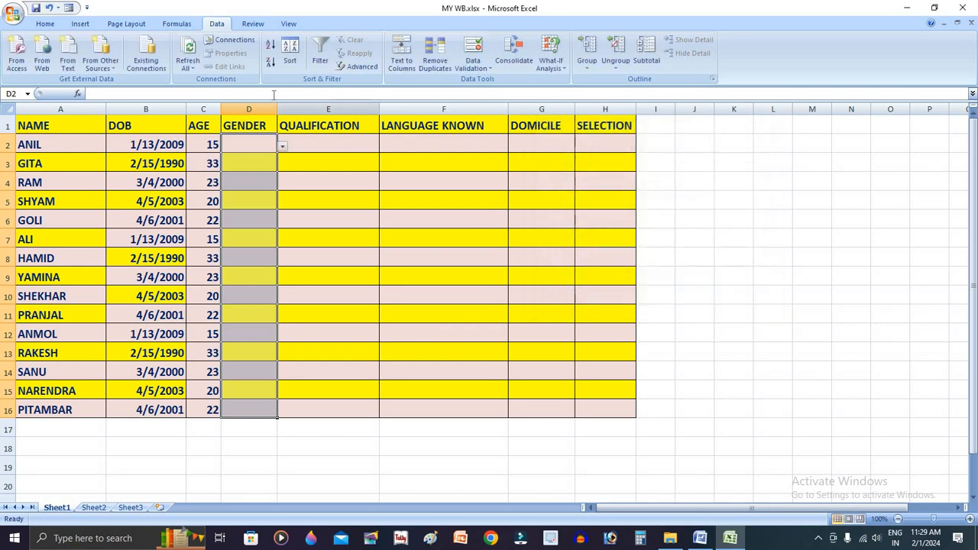
# Choose MALE for D2 and FEMALE for D3 from the in-cell gender lists
pyautogui.click(310, 143)
pyautogui.click(272, 144)
pyautogui.click(282, 146)
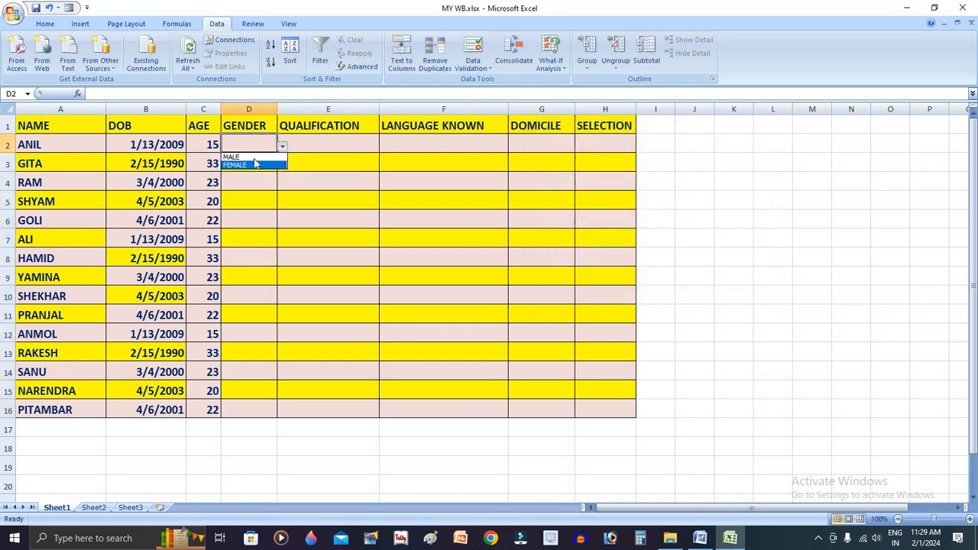
pyautogui.click(262, 157)
pyautogui.press('Return')
pyautogui.click(282, 166)
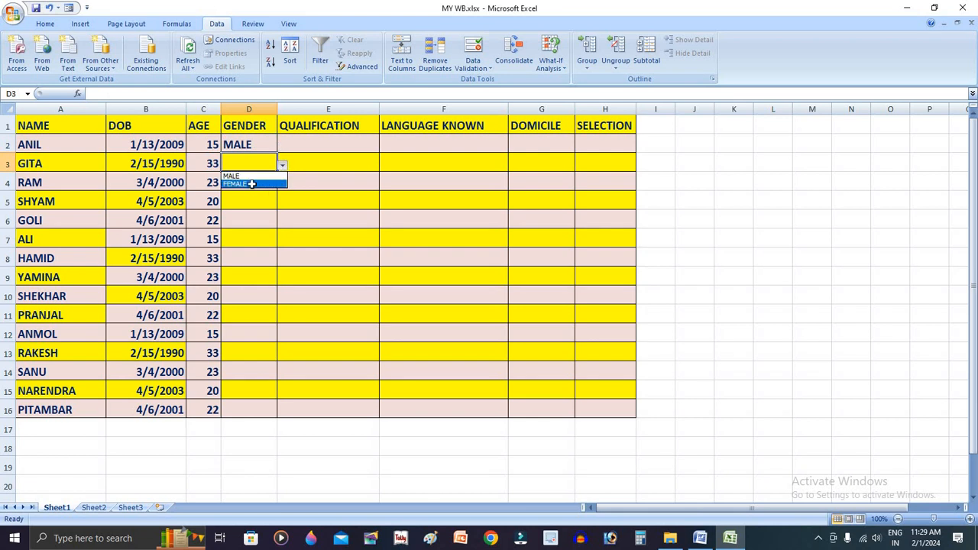
pyautogui.click(268, 183)
pyautogui.press('Return')
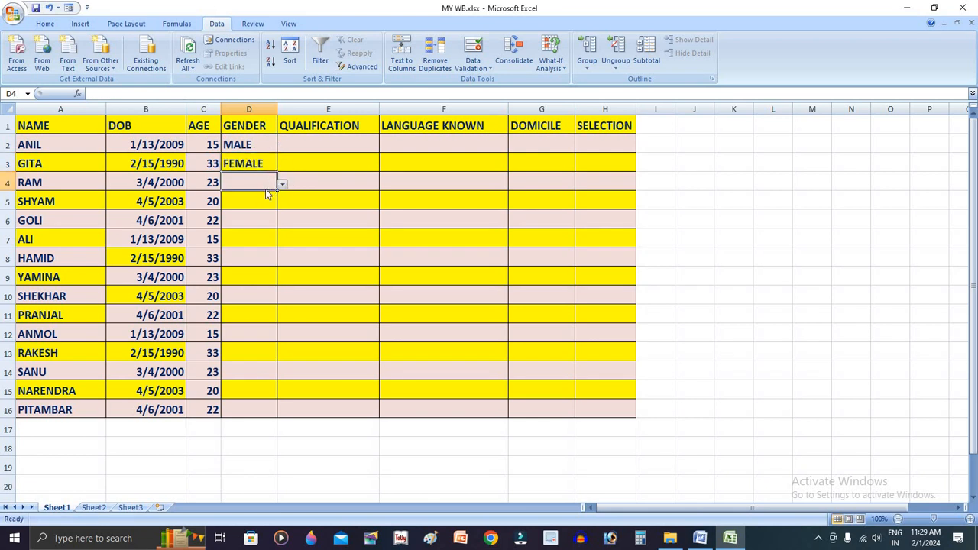
# Set the gender to MALE in every remaining GENDER cell, D4:D16
pyautogui.click(282, 186)
pyautogui.click(257, 195)
pyautogui.press('Return')
pyautogui.click(267, 187)
pyautogui.click(258, 197)
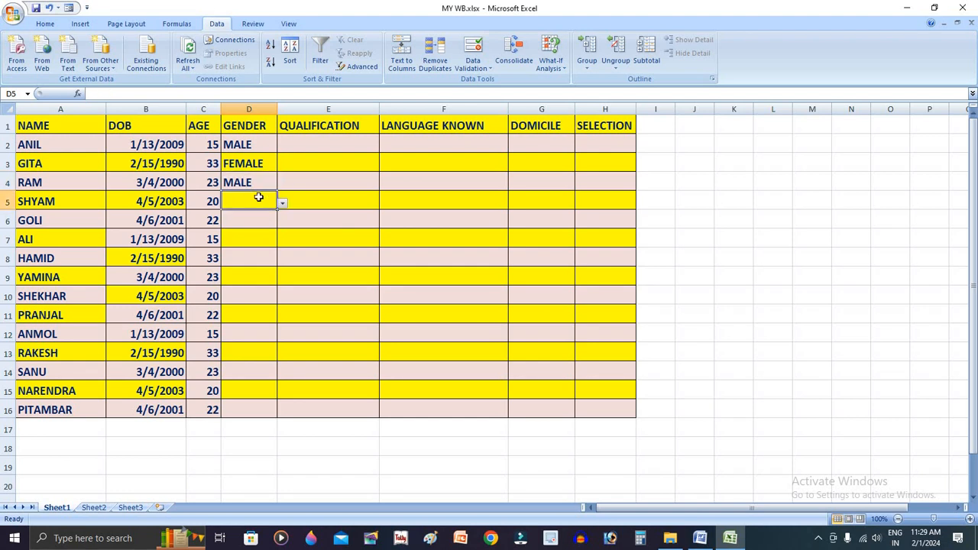
pyautogui.write('M M M M M')
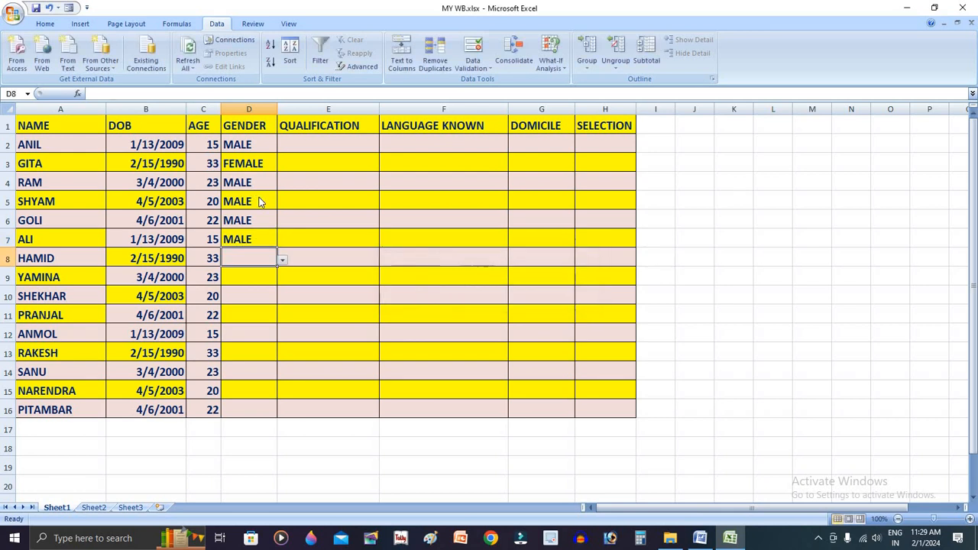
pyautogui.write(' M M M M M M M')
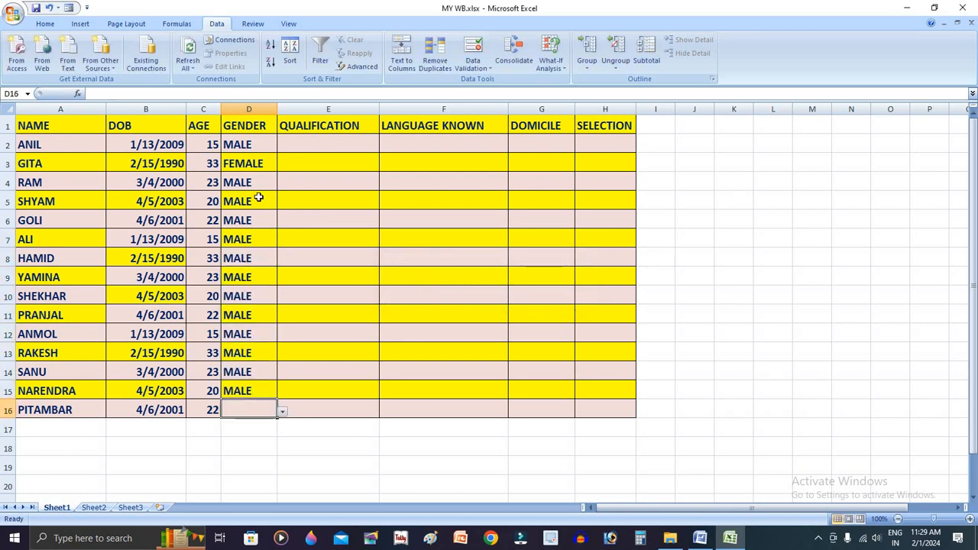
# Change the gender to FEMALE in D14, D9 and D6
pyautogui.click(248, 375)
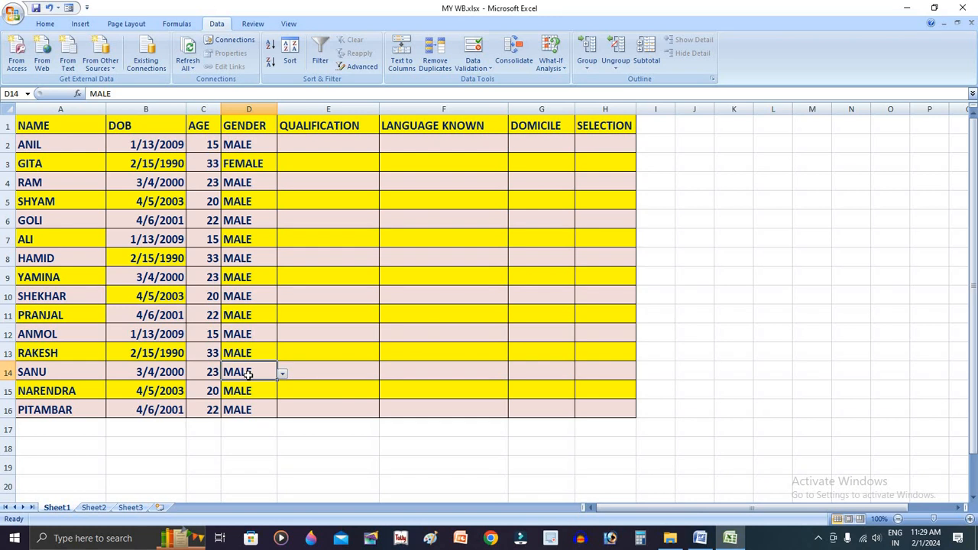
pyautogui.write('F')
pyautogui.press('Return')
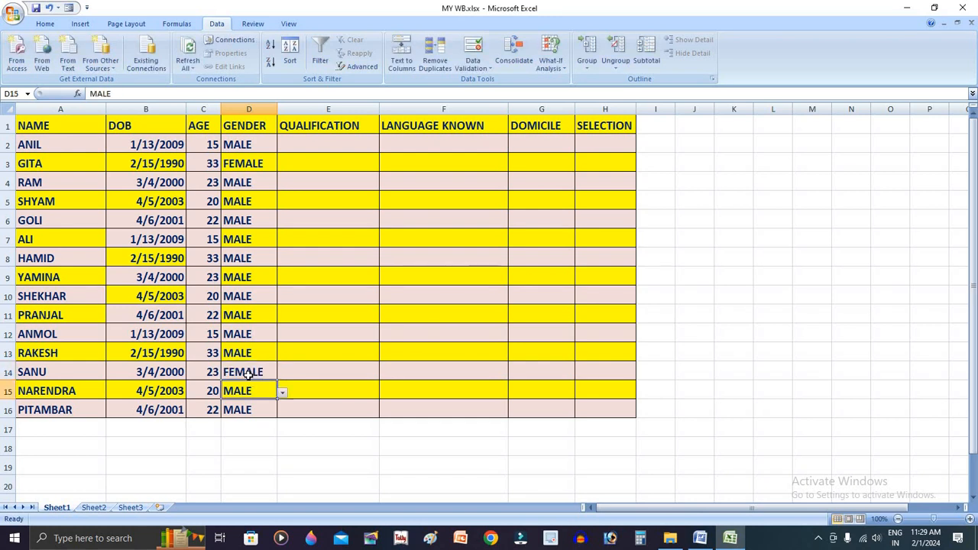
pyautogui.click(253, 277)
pyautogui.write('FE')
pyautogui.press('Return')
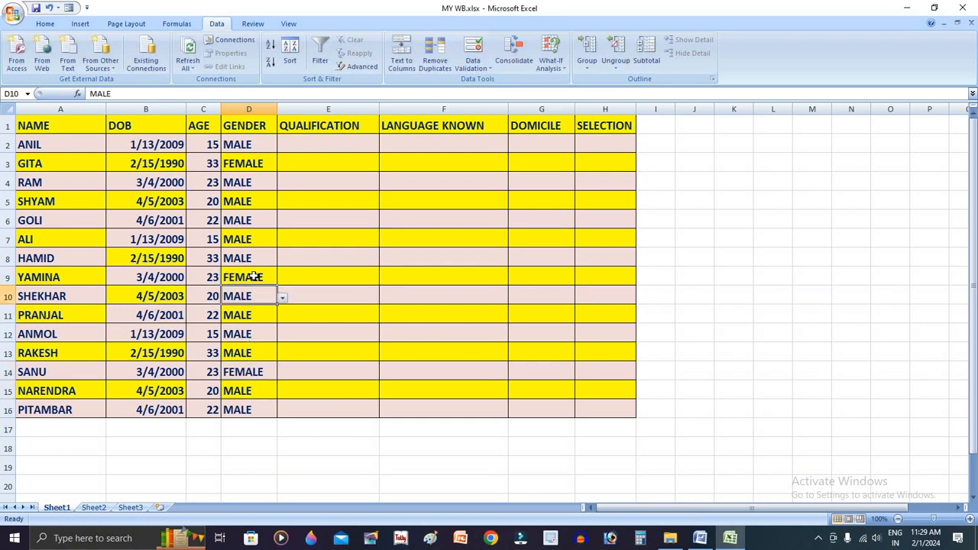
pyautogui.click(250, 220)
pyautogui.write('F')
pyautogui.press('Return')
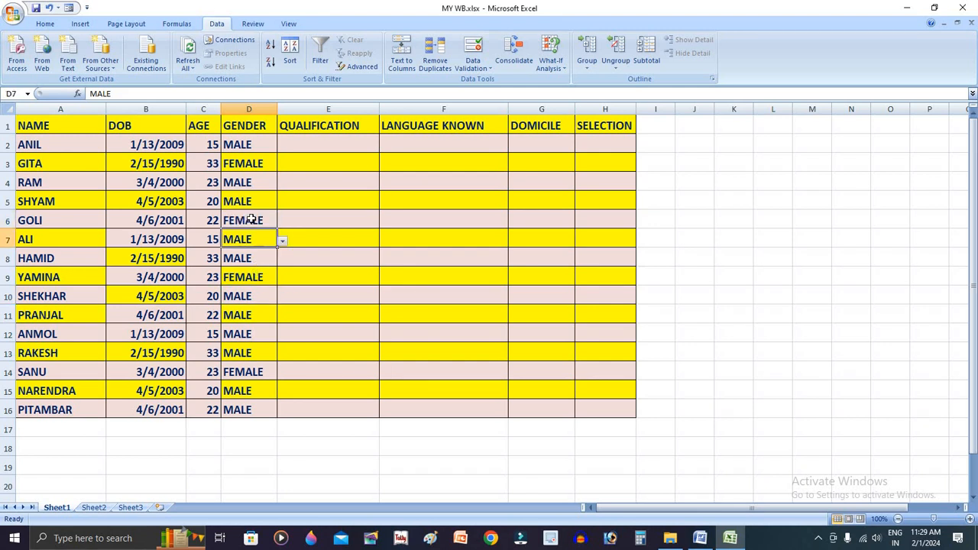
pyautogui.click(398, 203)
pyautogui.click(347, 144)
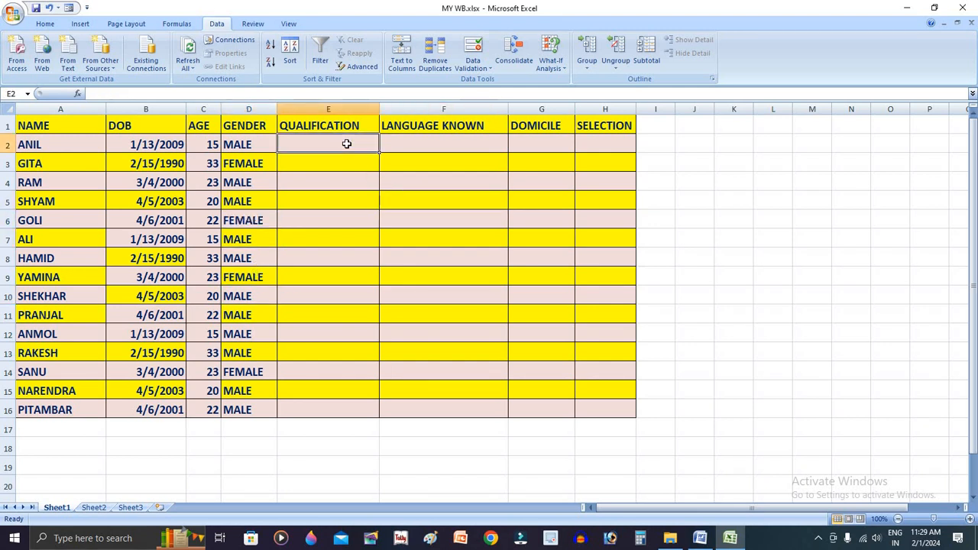
# Apply List data validation with the source 10TH,12TH,GRADUATE,PG to the QUALIFICATION cells E2:E16
pyautogui.moveTo(351, 210); pyautogui.dragTo(362, 405)
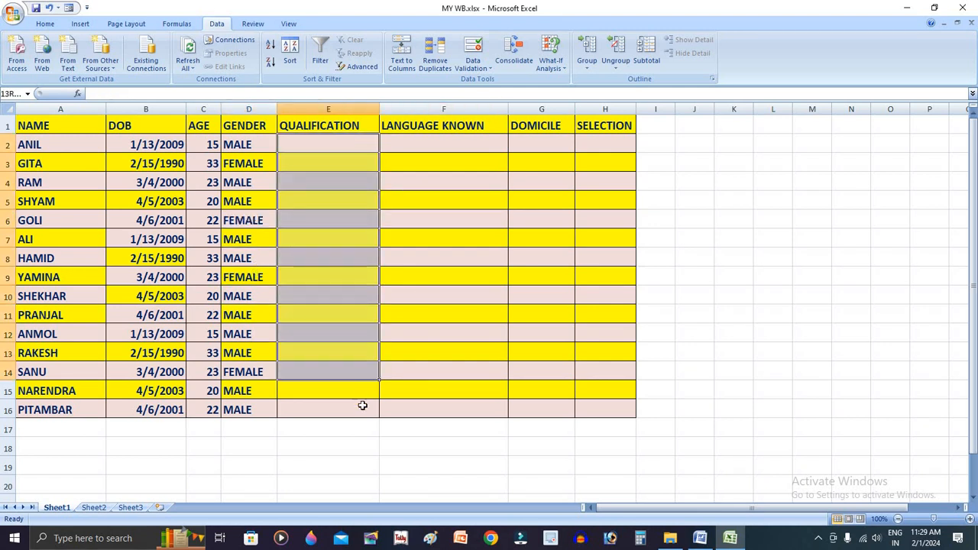
pyautogui.click(474, 49)
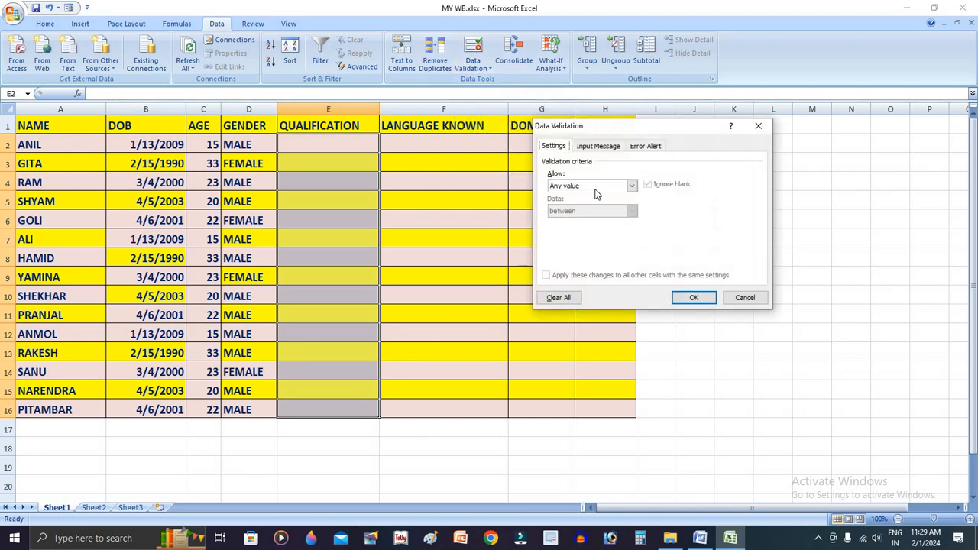
pyautogui.click(631, 186)
pyautogui.click(589, 222)
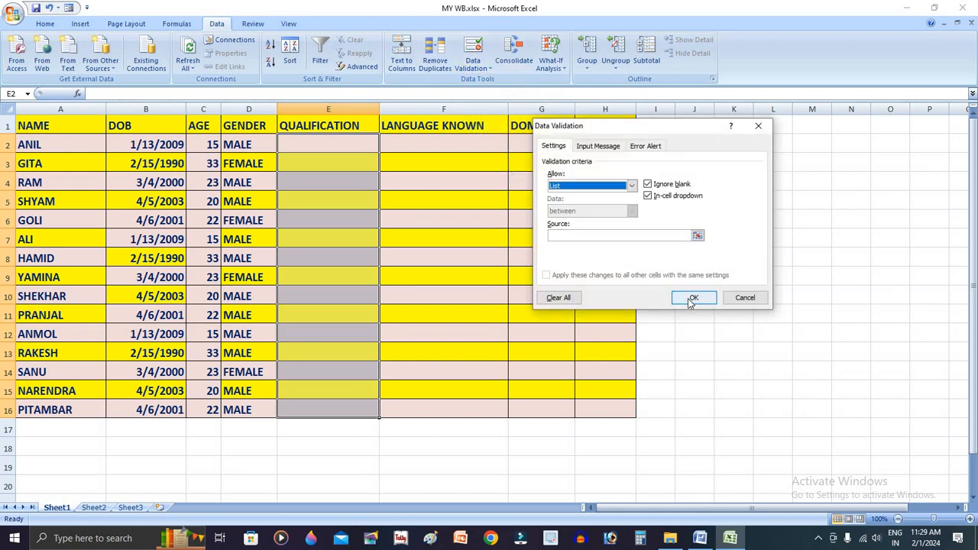
pyautogui.click(633, 233)
pyautogui.write('10')
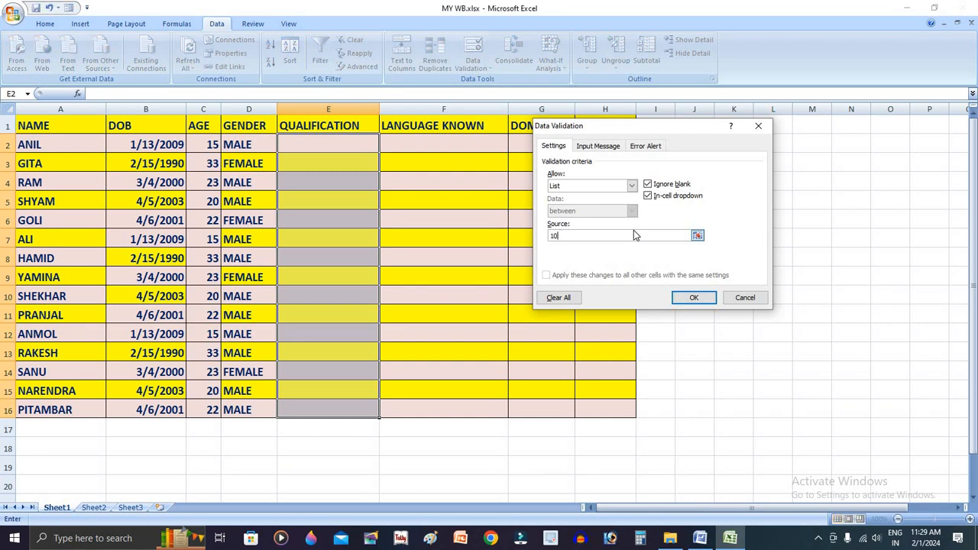
pyautogui.write('TH, 12TH,GRADUATE,PG')
pyautogui.press('Return')
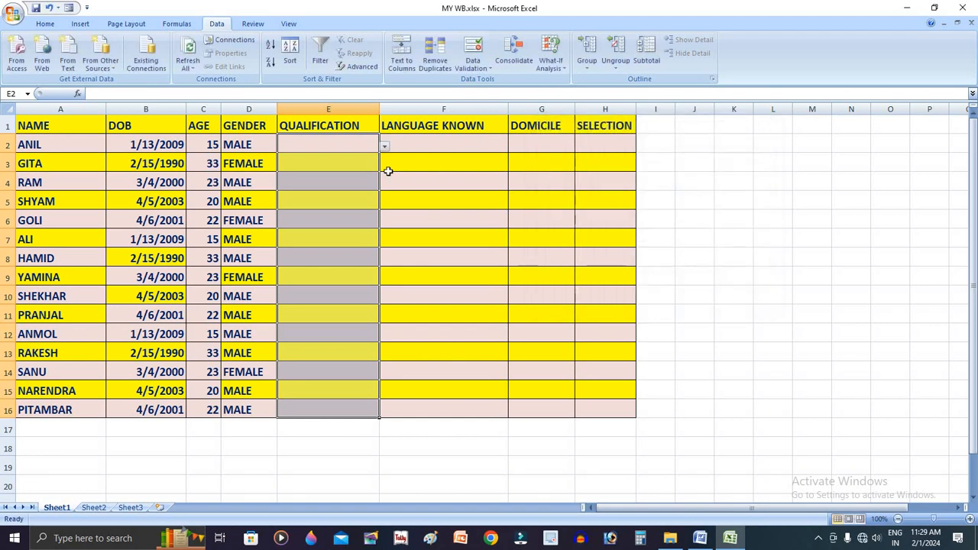
# Choose 10TH for E2 and 12TH for E3 from the in-cell qualification lists
pyautogui.click(384, 146)
pyautogui.click(359, 158)
pyautogui.click(368, 149)
pyautogui.click(368, 157)
pyautogui.click(383, 165)
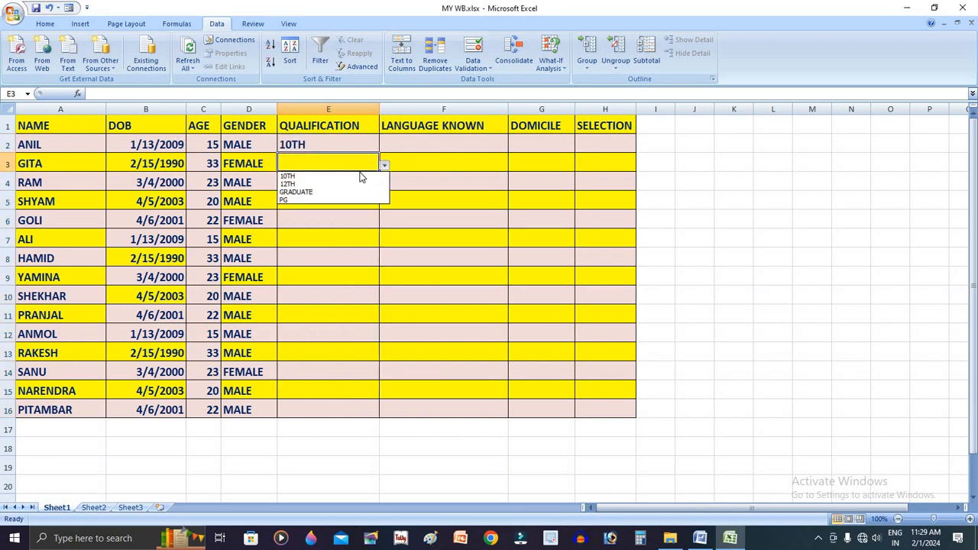
pyautogui.click(374, 181)
# Choose GRADUATE for E4 and PG for E5 from the in-cell qualification lists
pyautogui.click(374, 188)
pyautogui.click(384, 190)
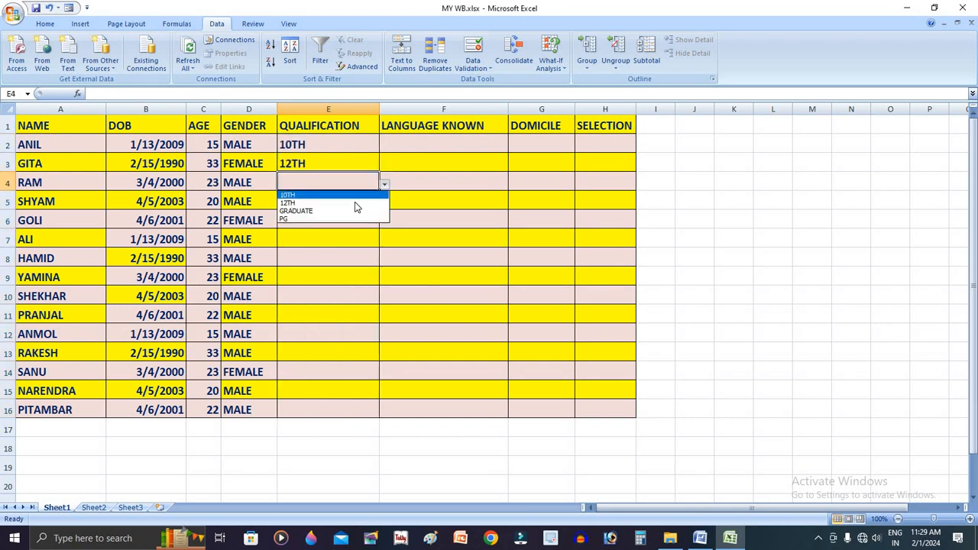
pyautogui.click(351, 210)
pyautogui.click(375, 200)
pyautogui.click(385, 208)
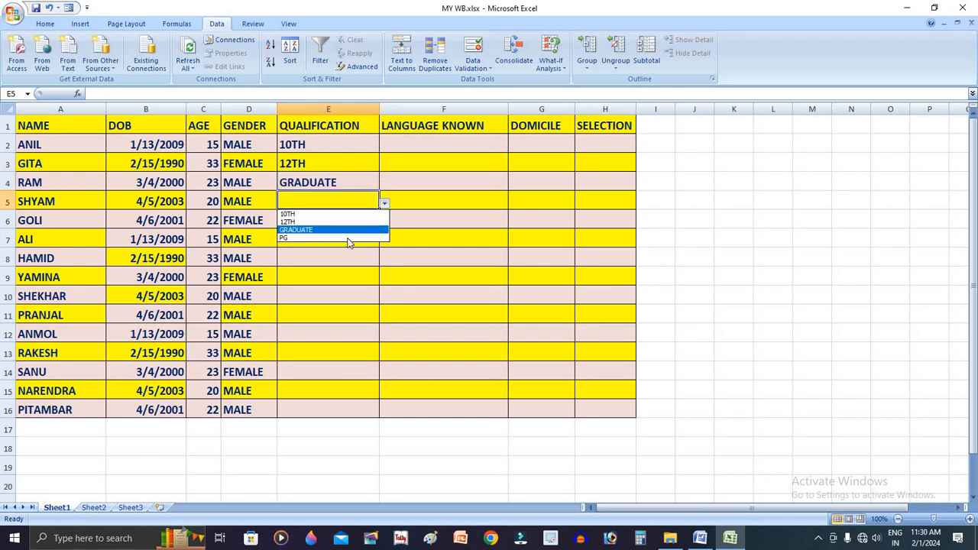
pyautogui.click(357, 234)
# Choose GRADUATE for E6 and 12TH for E7 from the in-cell qualification lists
pyautogui.click(372, 224)
pyautogui.click(385, 222)
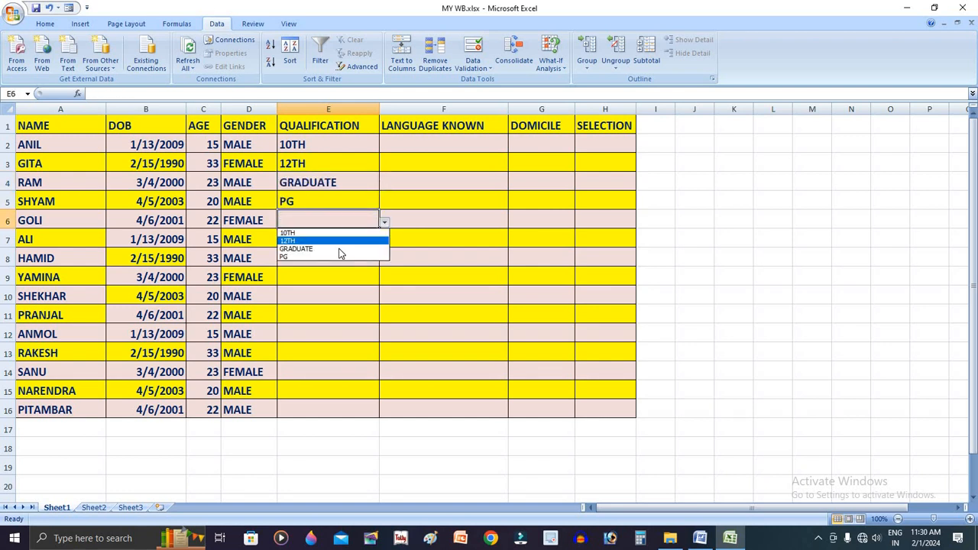
pyautogui.click(359, 248)
pyautogui.click(365, 238)
pyautogui.click(385, 241)
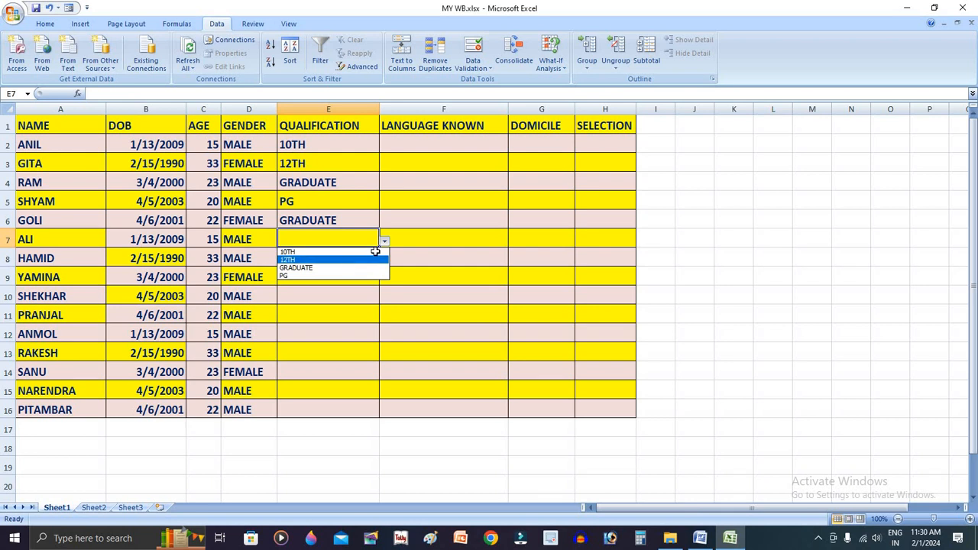
pyautogui.click(356, 260)
# Choose GRADUATE for E8 and PG for E9 from the in-cell qualification lists
pyautogui.click(379, 258)
pyautogui.click(384, 261)
pyautogui.click(350, 287)
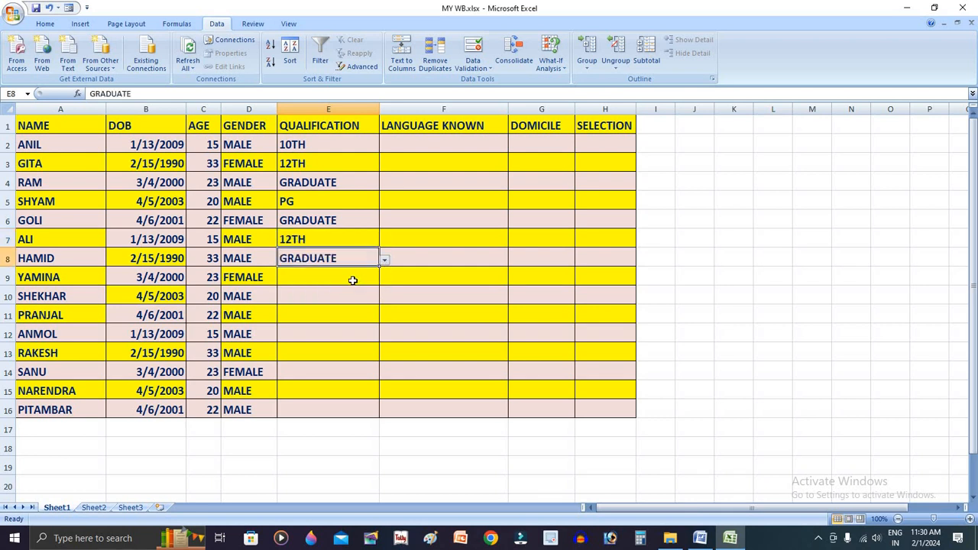
pyautogui.click(351, 278)
pyautogui.click(384, 279)
pyautogui.click(355, 313)
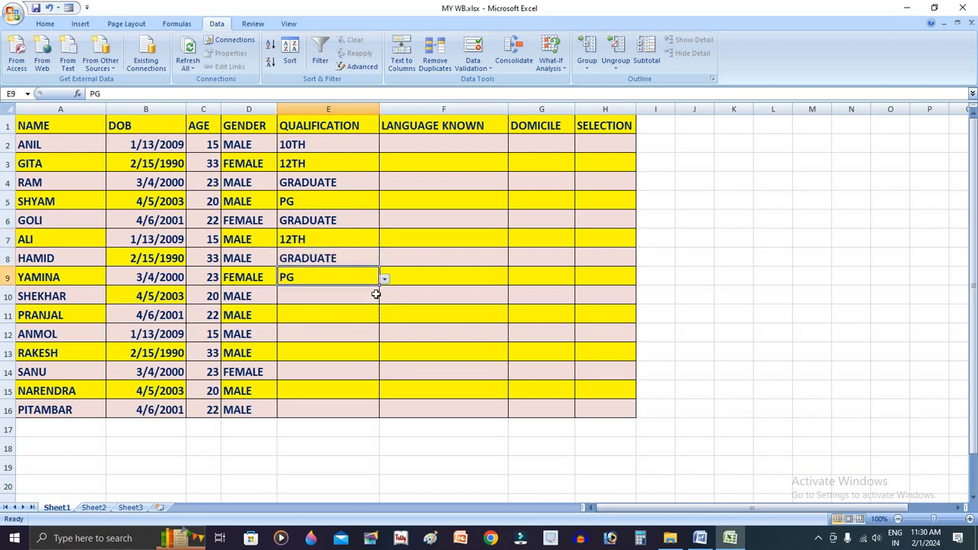
# Fill the remaining QUALIFICATION cells with PG in E11:E16 and GRADUATE in E10
pyautogui.click(375, 295)
pyautogui.press('Return')
pyautogui.write('P P P P P P')
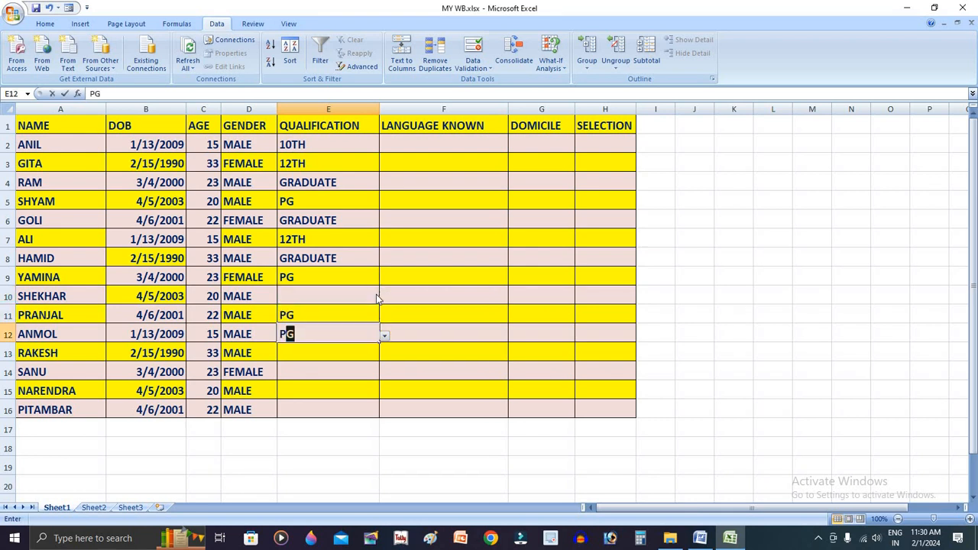
pyautogui.click(359, 299)
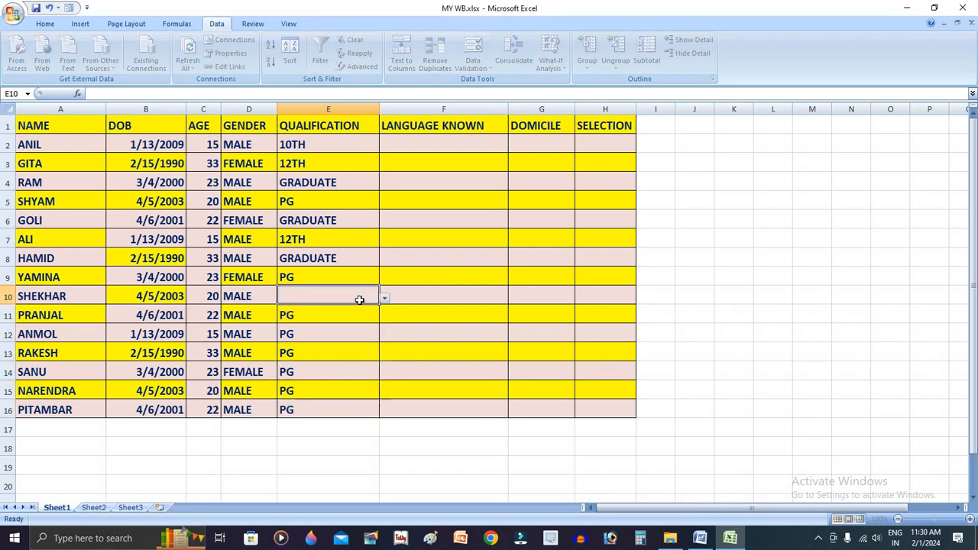
pyautogui.write('G')
pyautogui.press('Return')
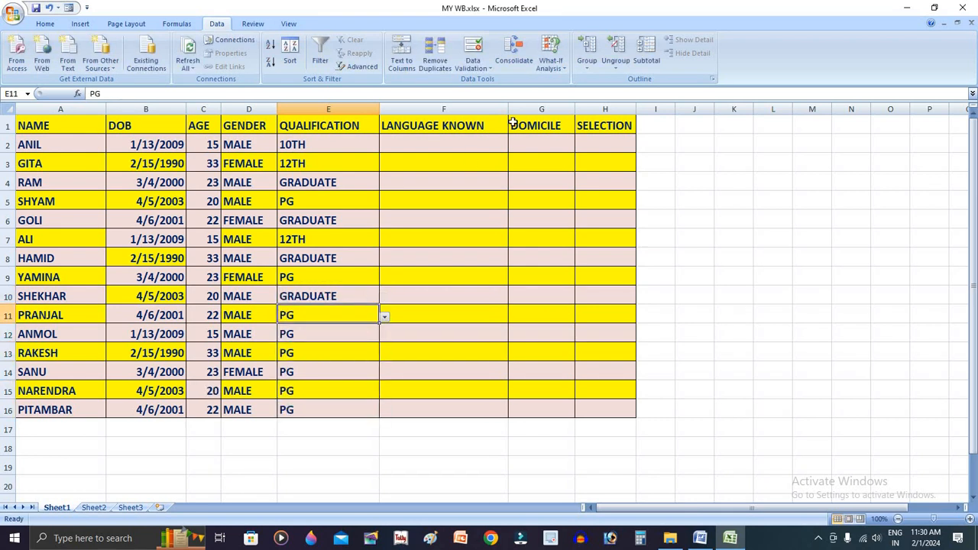
# Apply List data validation with the source HINDI,ENGLISH,BOTH to the LANGUAGE KNOWN cells F2:F16
pyautogui.click(489, 146)
pyautogui.moveTo(489, 146); pyautogui.dragTo(481, 410)
pyautogui.moveTo(468, 143); pyautogui.dragTo(465, 410)
pyautogui.click(473, 50)
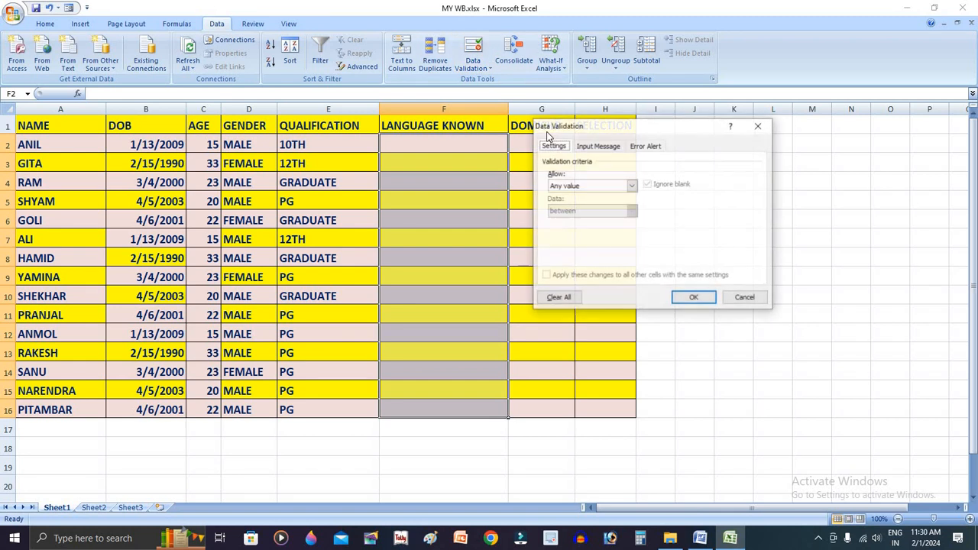
pyautogui.click(632, 185)
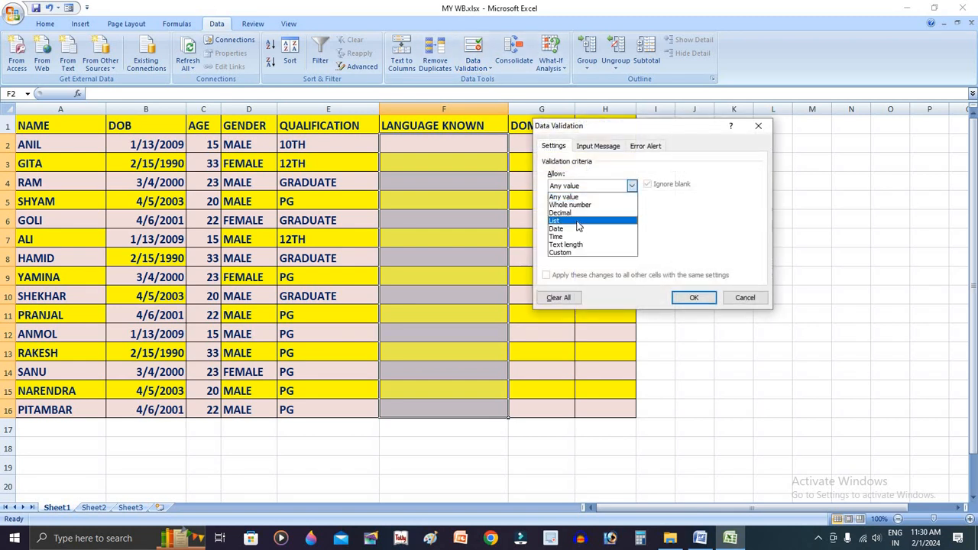
pyautogui.click(578, 222)
pyautogui.click(635, 238)
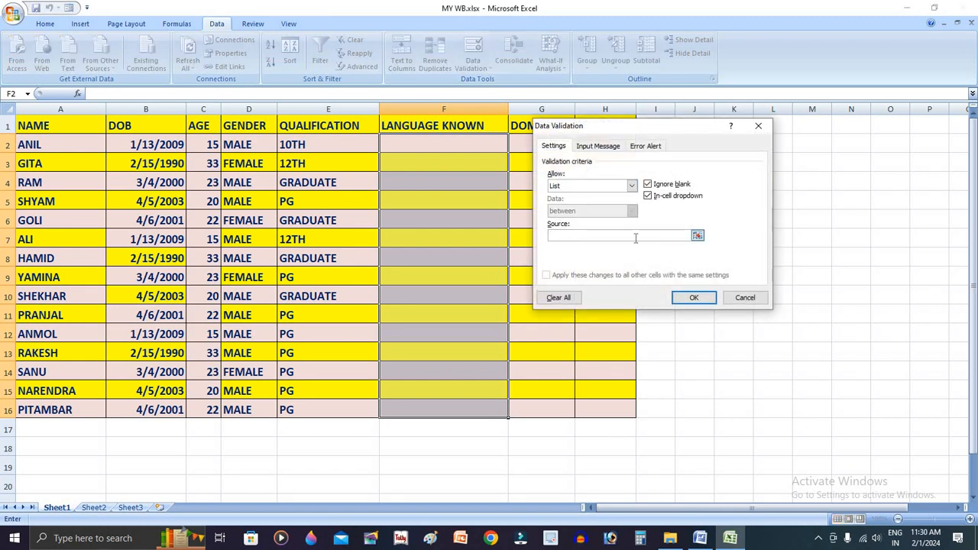
pyautogui.write('HINDI,ENGLISH,BOTH')
pyautogui.click(693, 297)
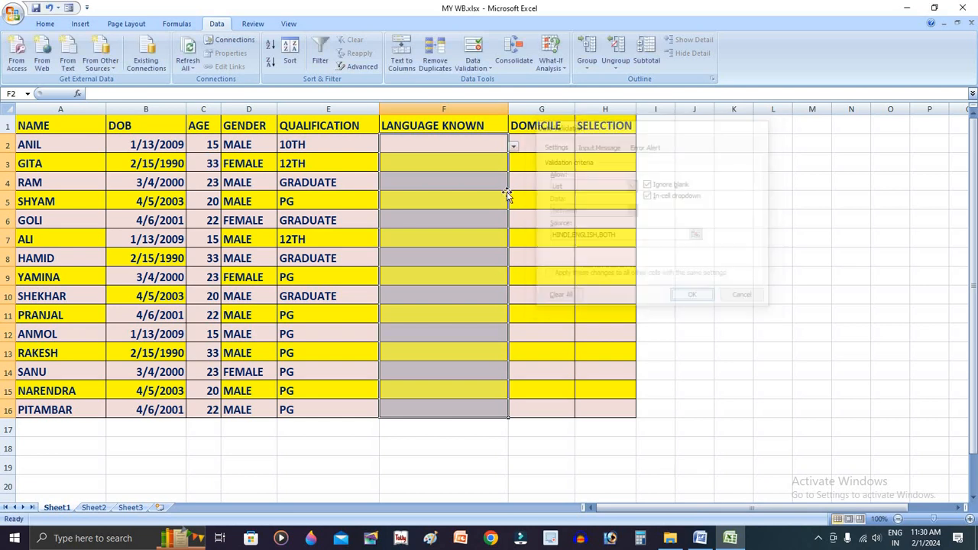
# Choose HINDI for F2, ENGLISH for F3 and BOTH for F4 from the in-cell language lists
pyautogui.click(493, 146)
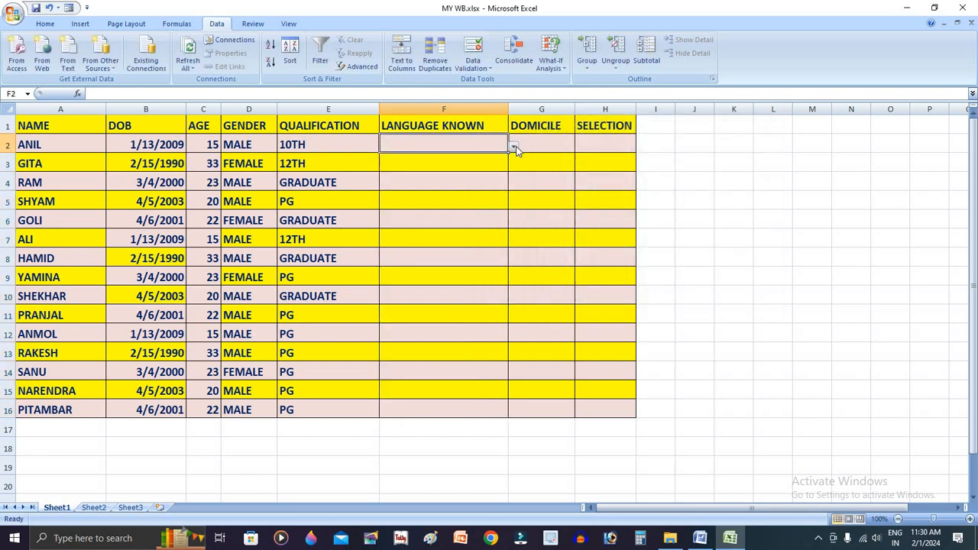
pyautogui.click(514, 146)
pyautogui.click(514, 146)
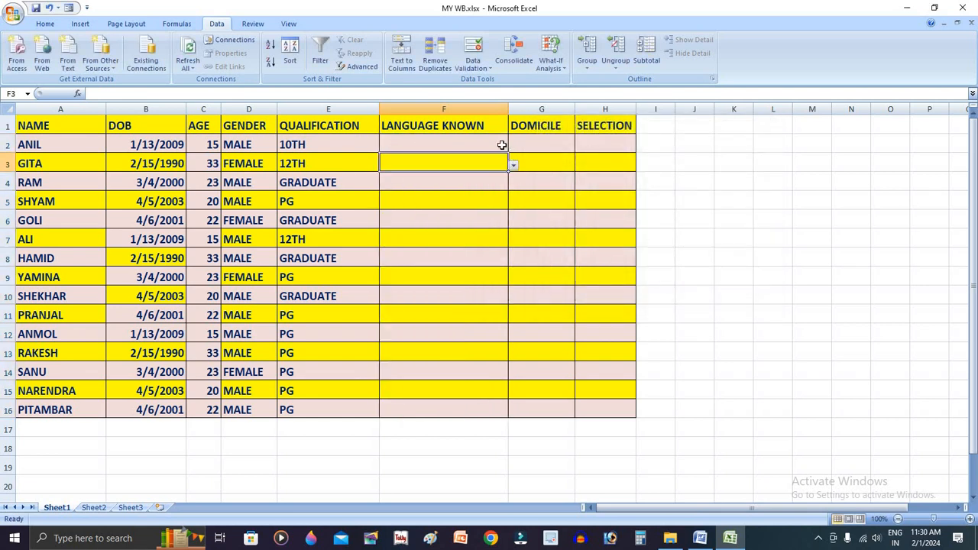
pyautogui.click(514, 146)
pyautogui.click(413, 156)
pyautogui.click(497, 164)
pyautogui.click(514, 165)
pyautogui.click(395, 184)
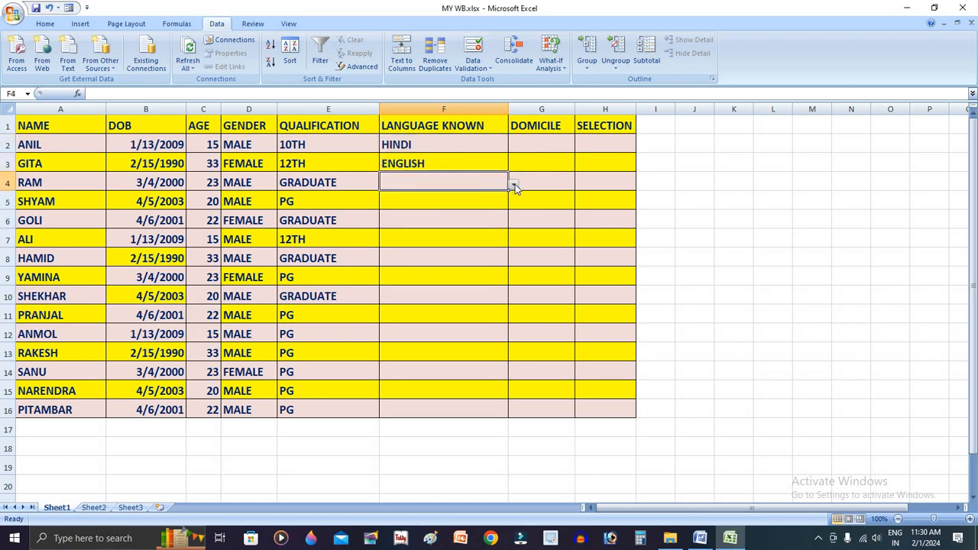
pyautogui.click(515, 184)
pyautogui.click(472, 209)
# Enter BOTH in the LANGUAGE KNOWN cells F5:F12
pyautogui.click(470, 205)
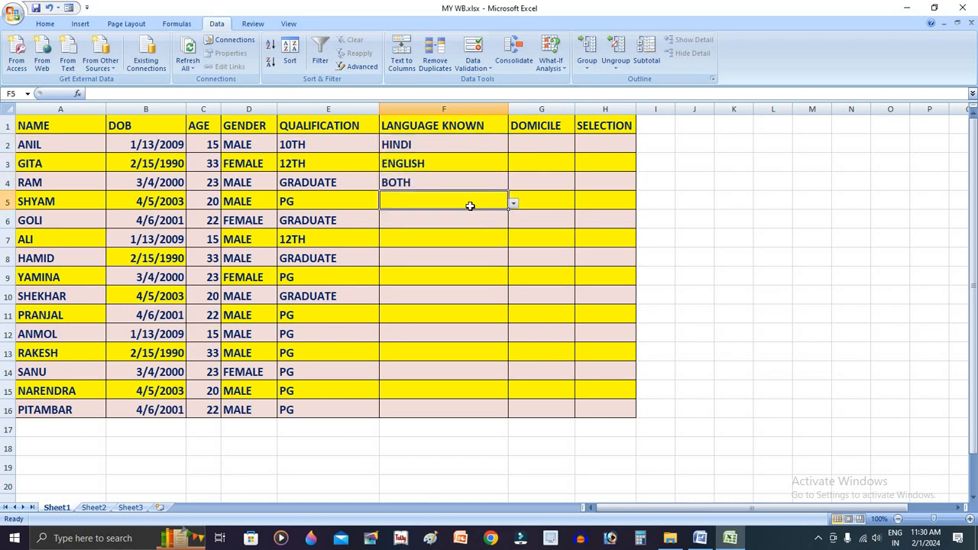
pyautogui.write('N')
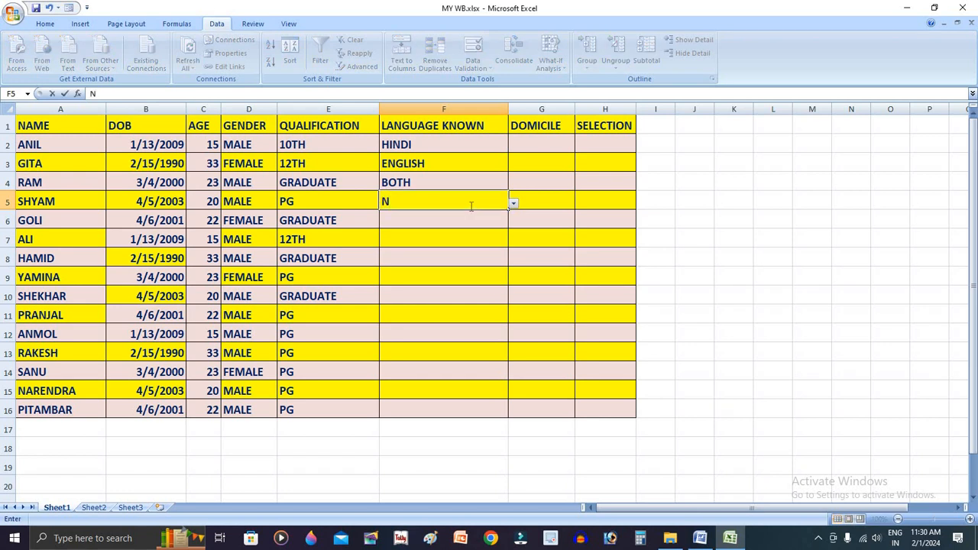
pyautogui.press('BackSpace')
pyautogui.write('BOTH')
pyautogui.press('Return')
pyautogui.write('B B B B B B B')
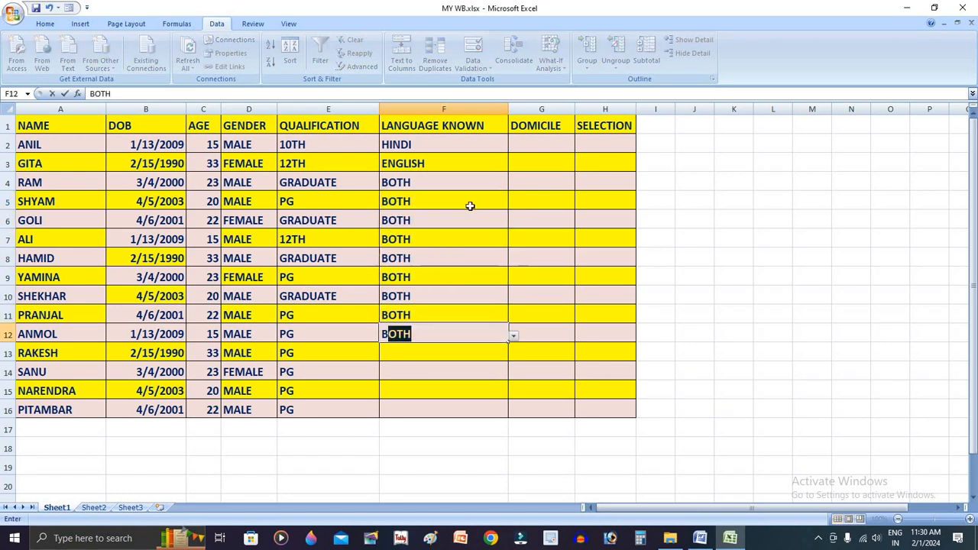
pyautogui.press('Return')
# Enter ENGLISH as the known language in F13 and HINDI in F14 and F15
pyautogui.write('ENGLISH')
pyautogui.press('Return')
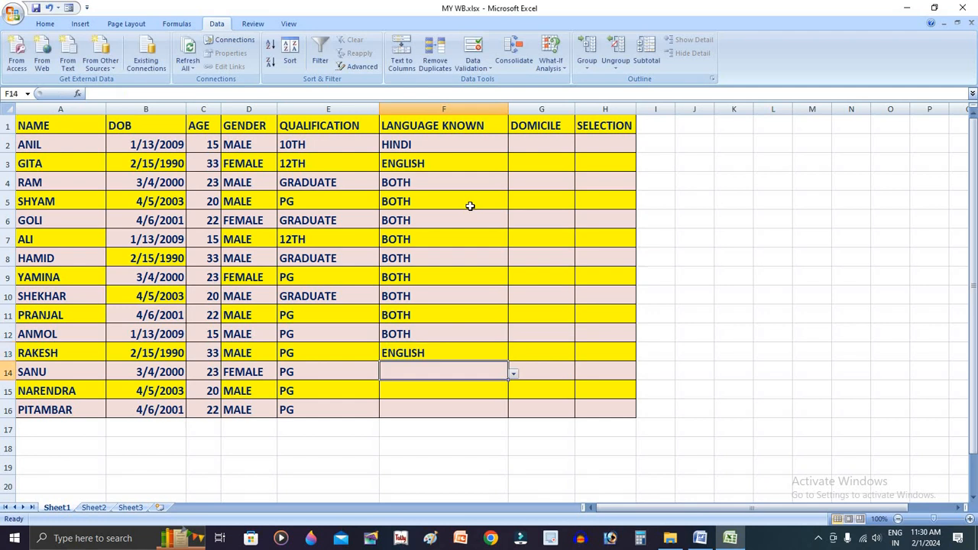
pyautogui.write('H')
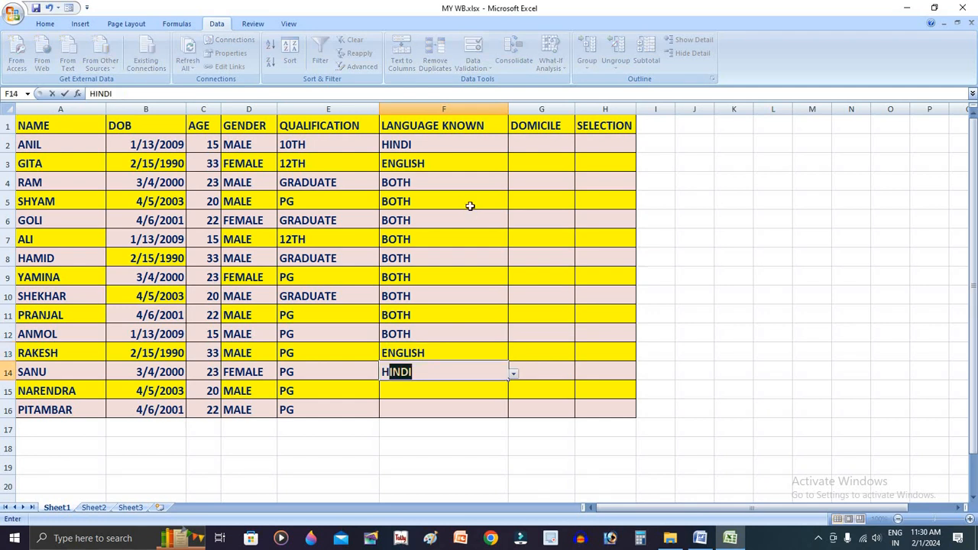
pyautogui.press('Return')
pyautogui.write('H')
pyautogui.press('Return')
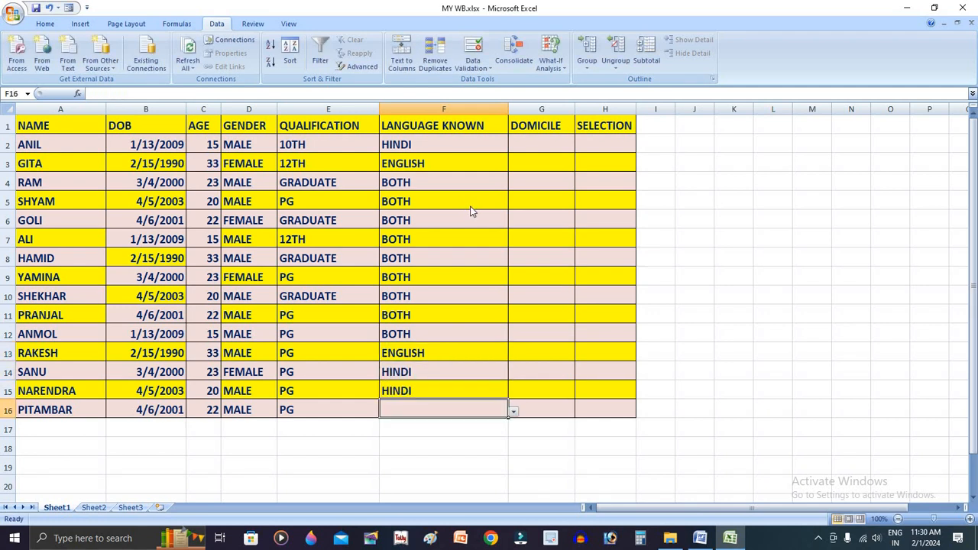
# Enter BOTH as the known language in the last row, F16
pyautogui.write('N')
pyautogui.press('Return')
pyautogui.press('Return')
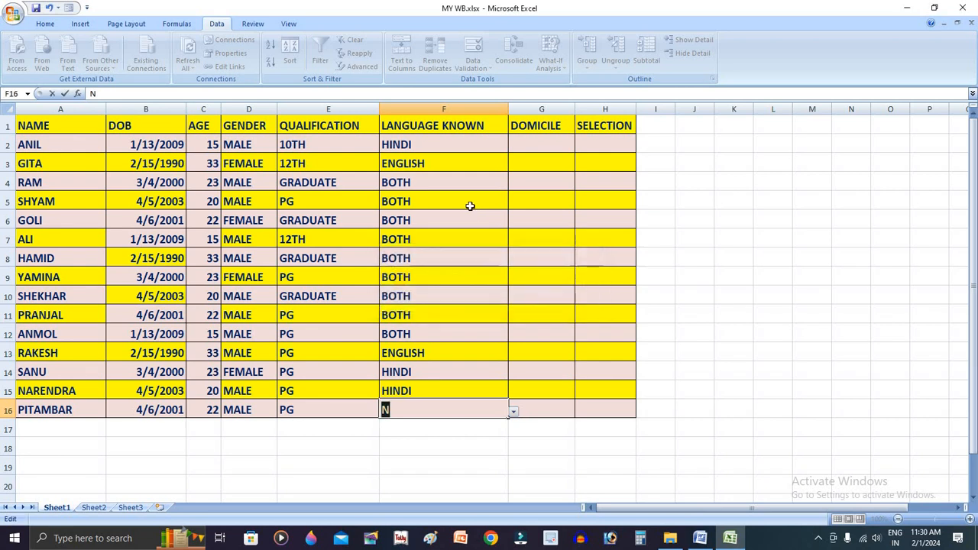
pyautogui.write('B')
pyautogui.press('Return')
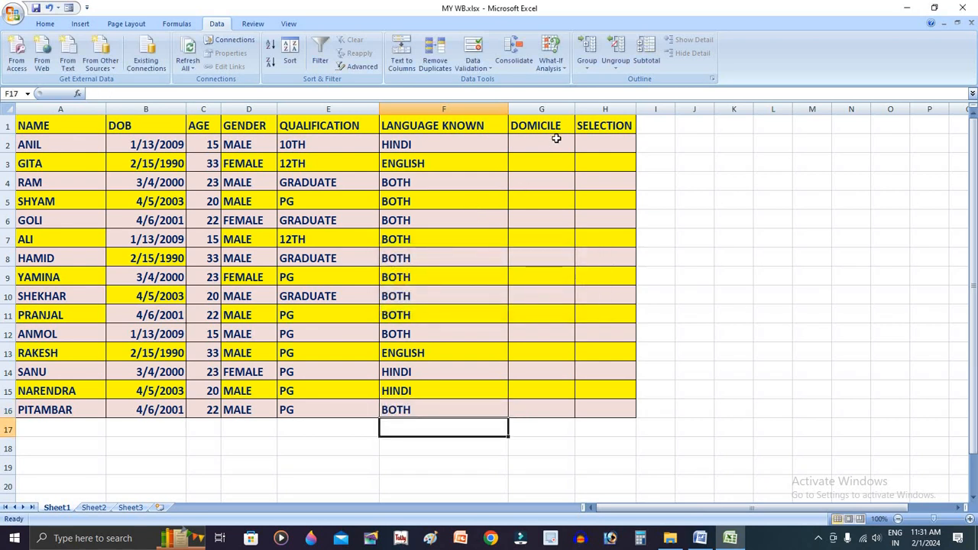
# Apply a list validation with the source CG,OTHER to the DOMICILE cells G2:G16
pyautogui.moveTo(557, 140); pyautogui.dragTo(557, 410)
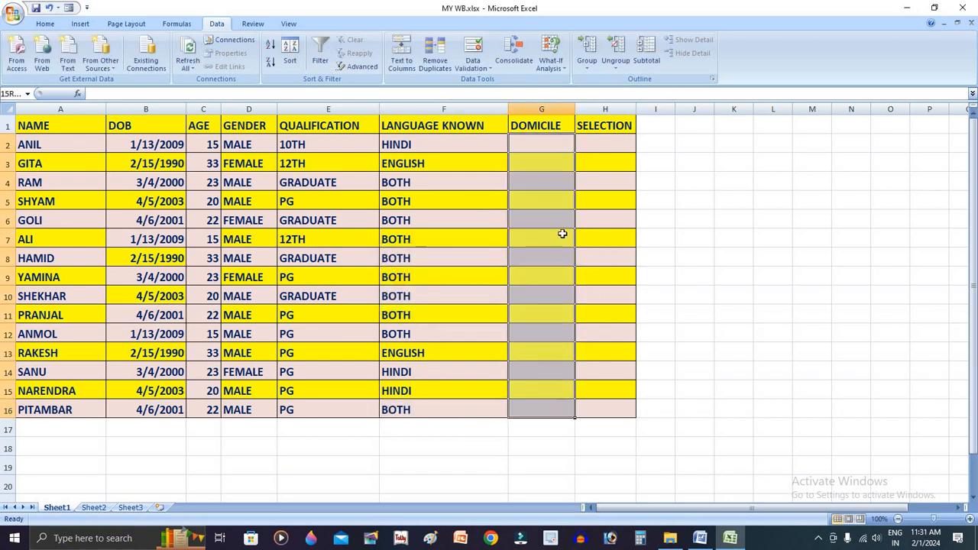
pyautogui.click(514, 60)
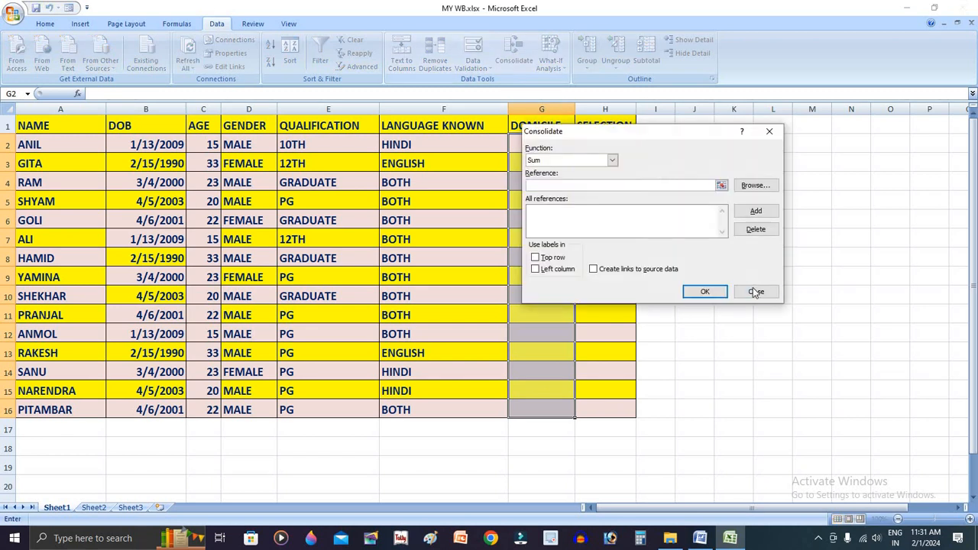
pyautogui.click(755, 291)
pyautogui.click(473, 65)
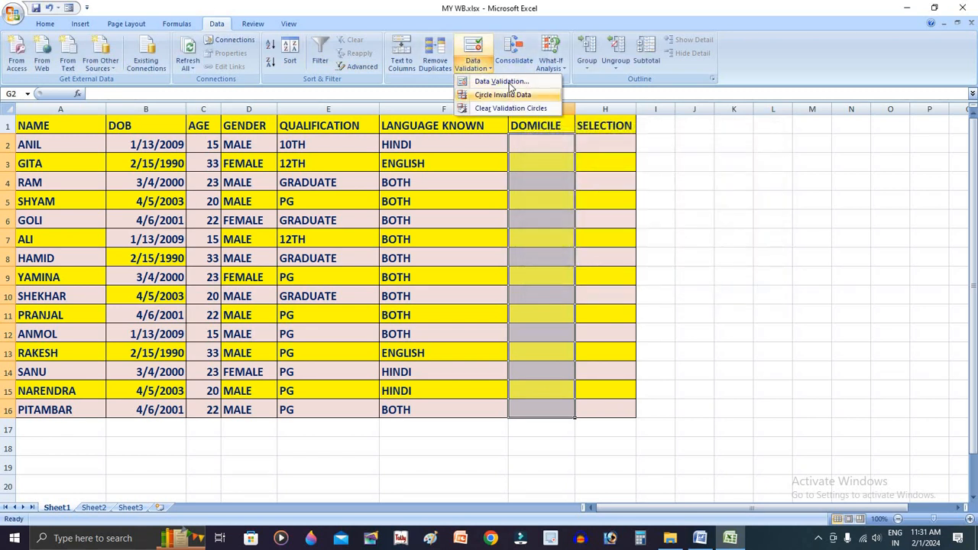
pyautogui.click(473, 48)
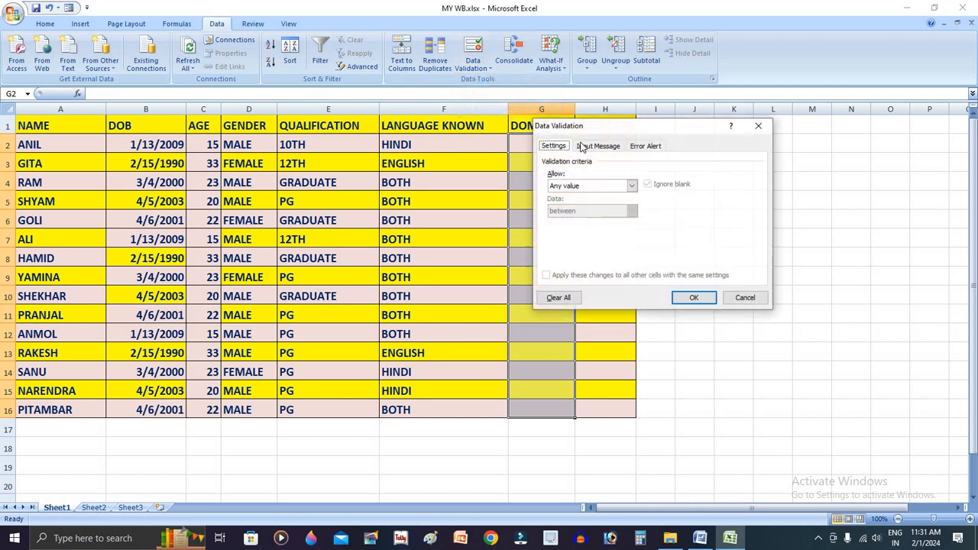
pyautogui.click(589, 186)
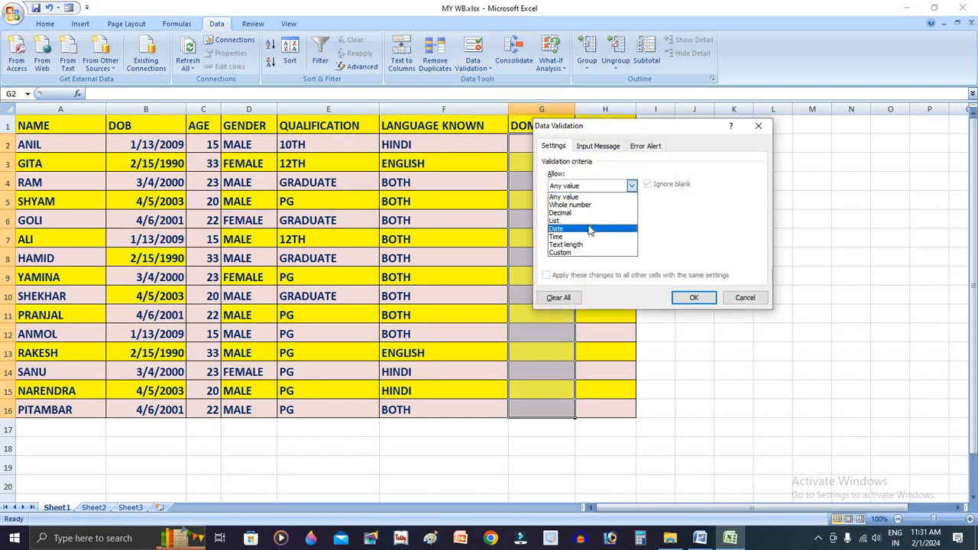
pyautogui.click(589, 221)
pyautogui.click(575, 237)
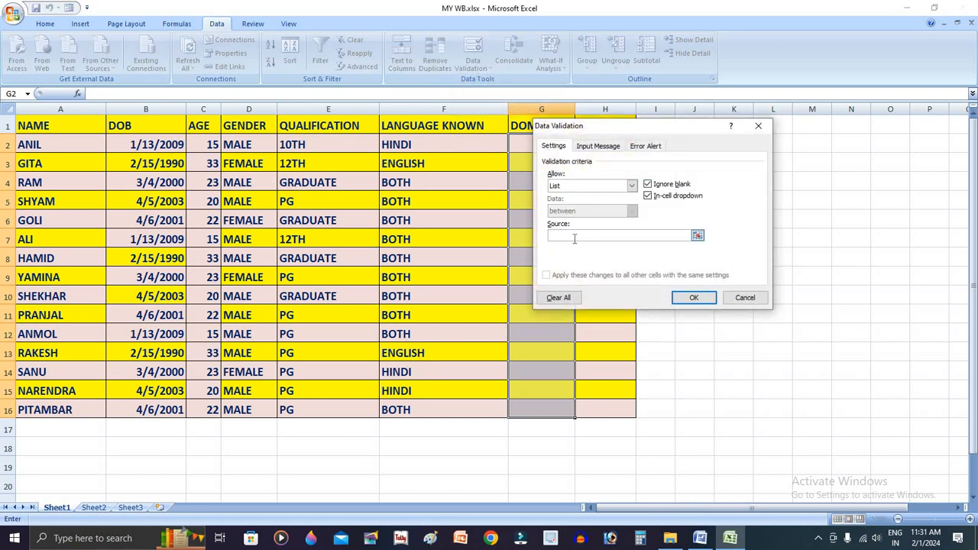
pyautogui.write('CG,OTHER')
pyautogui.press('Return')
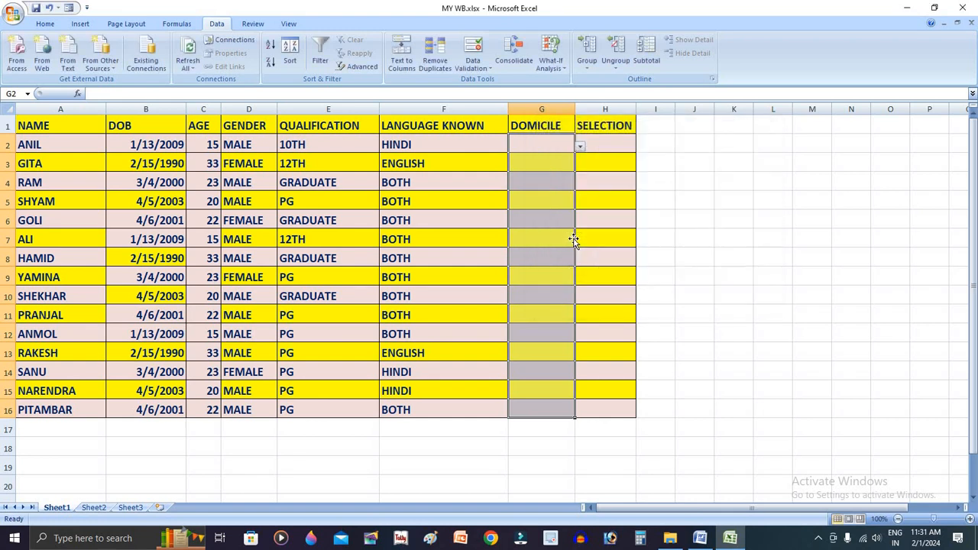
# Choose CG for G2 and OTHER for G3 from the in-cell domicile lists
pyautogui.click(580, 146)
pyautogui.click(566, 157)
pyautogui.click(569, 164)
pyautogui.click(580, 165)
pyautogui.click(560, 184)
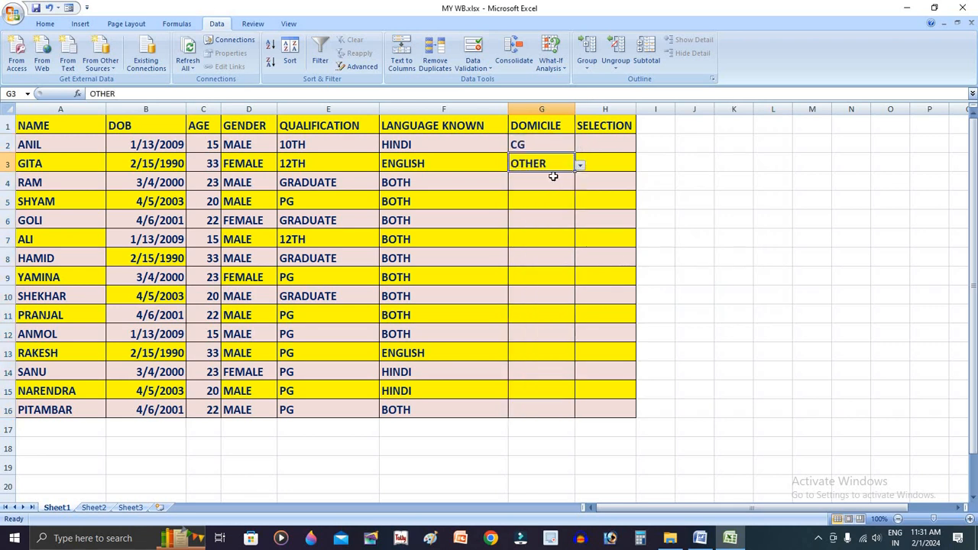
# Enter CG in the DOMICILE cells G4:G16
pyautogui.click(553, 176)
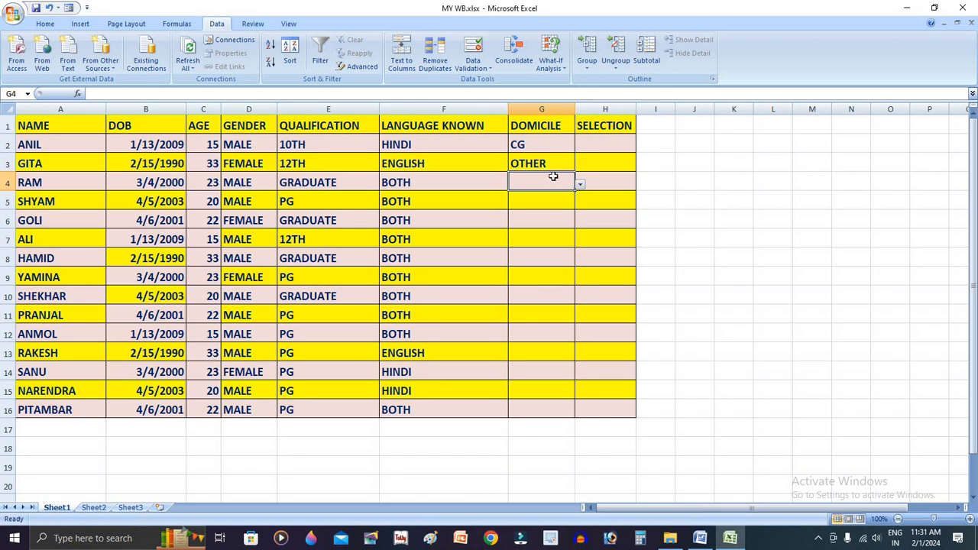
pyautogui.write('CG')
pyautogui.press('Return')
pyautogui.write('CG')
pyautogui.press('Return')
pyautogui.write('CG CG')
pyautogui.press('Return')
pyautogui.write('CG CC')
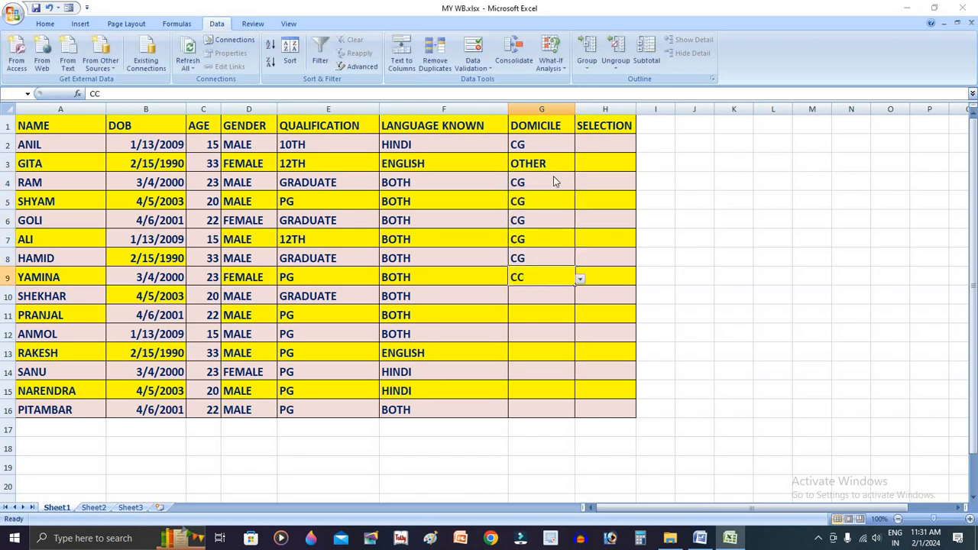
pyautogui.press('BackSpace')
pyautogui.write('G')
pyautogui.press('Return')
pyautogui.write('C')
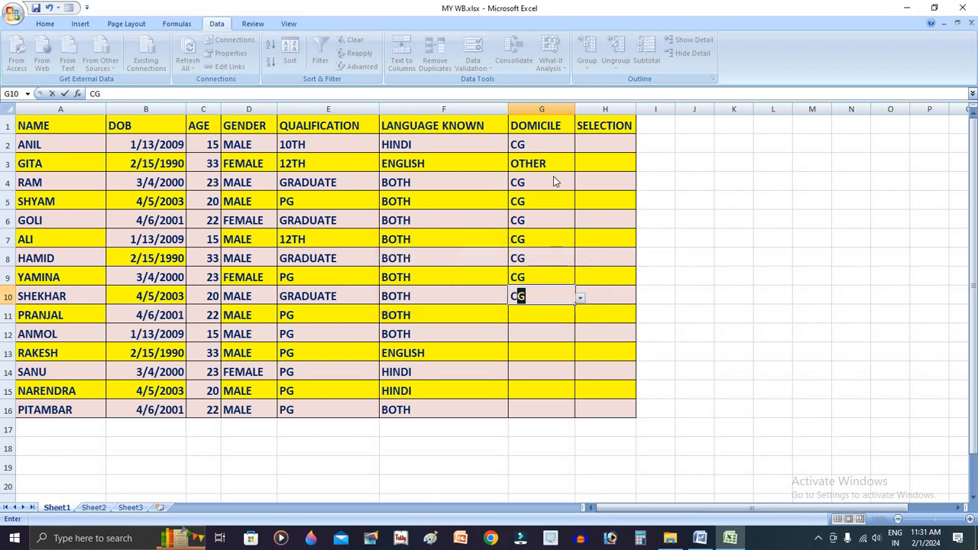
pyautogui.press('Return')
pyautogui.write('CG CG CG CG CG CG')
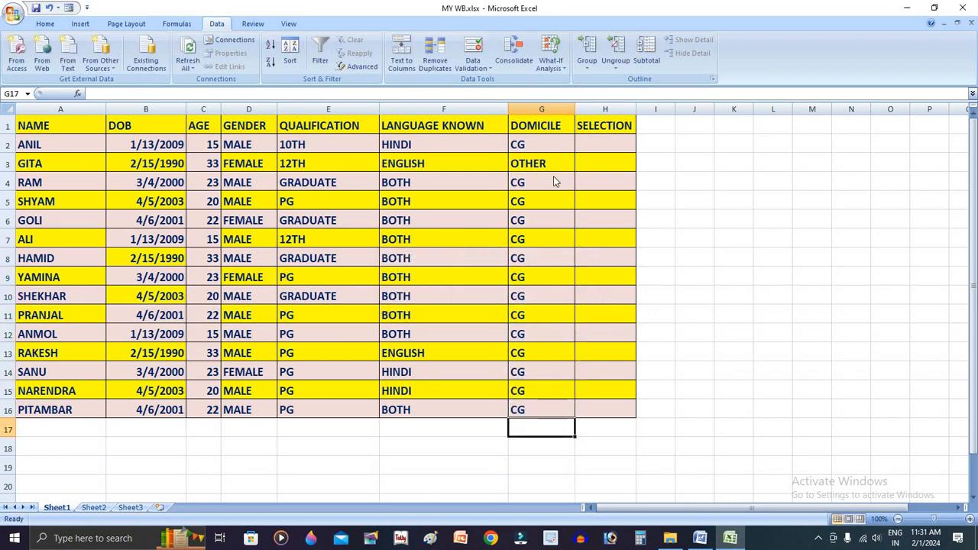
# Switch to the Task1 Word document, review the selection conditions, highlight the age condition, and return to the Excel workbook
pyautogui.click(618, 146)
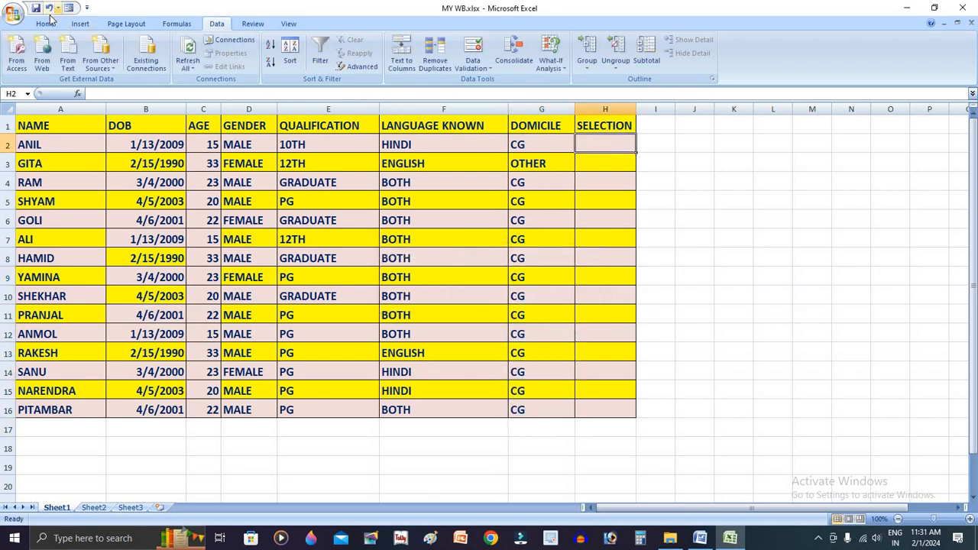
pyautogui.press('Tab')
pyautogui.hotkey('alt', 'Tab')
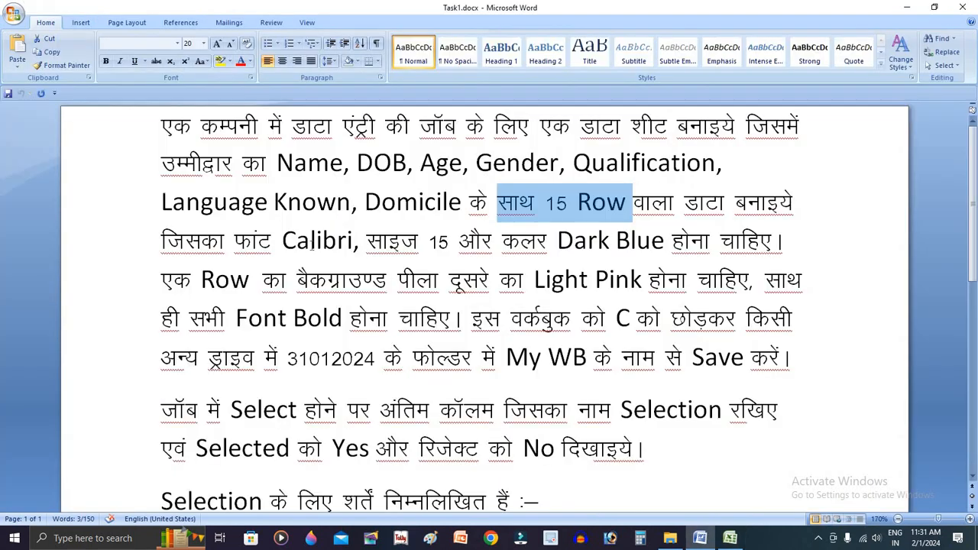
pyautogui.scroll(-6, 311, 244)
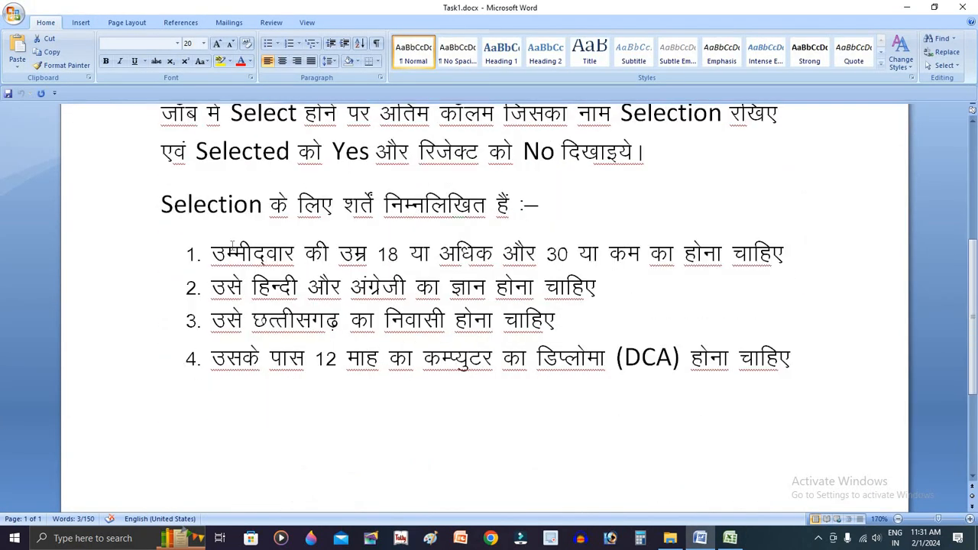
pyautogui.moveTo(212, 253); pyautogui.dragTo(791, 255)
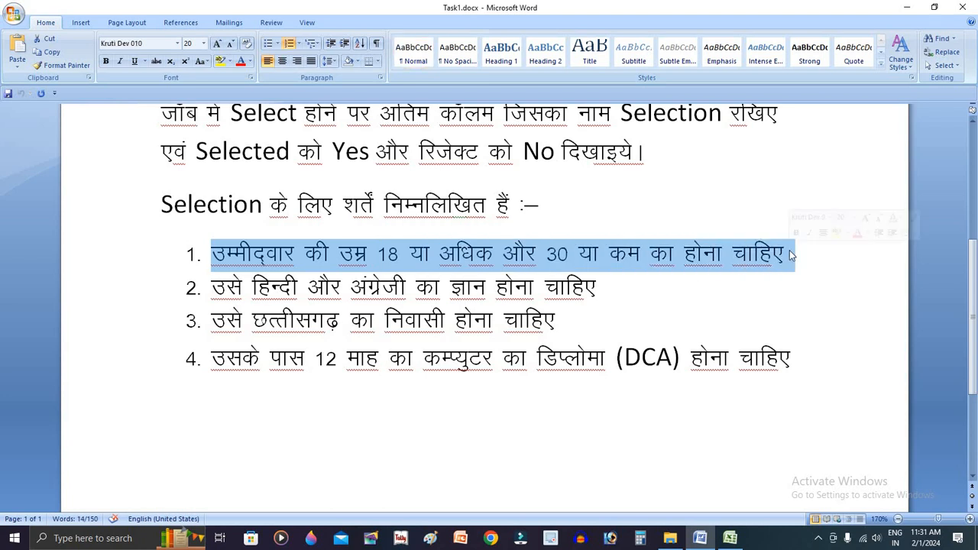
pyautogui.click(549, 265)
pyautogui.hotkey('alt', 'Tab')
# Begin the SELECTION formula in H2 with =IF(AND(
pyautogui.click(610, 141)
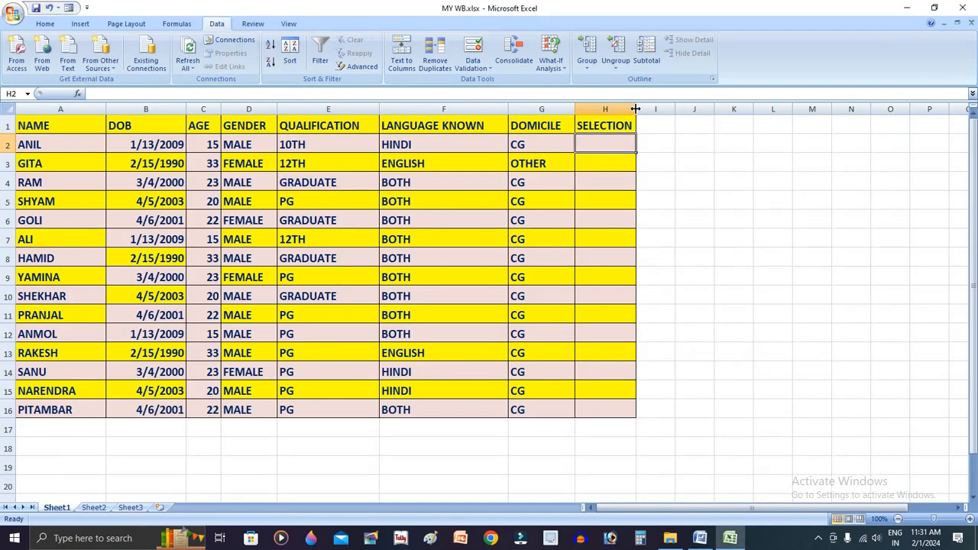
pyautogui.write('=')
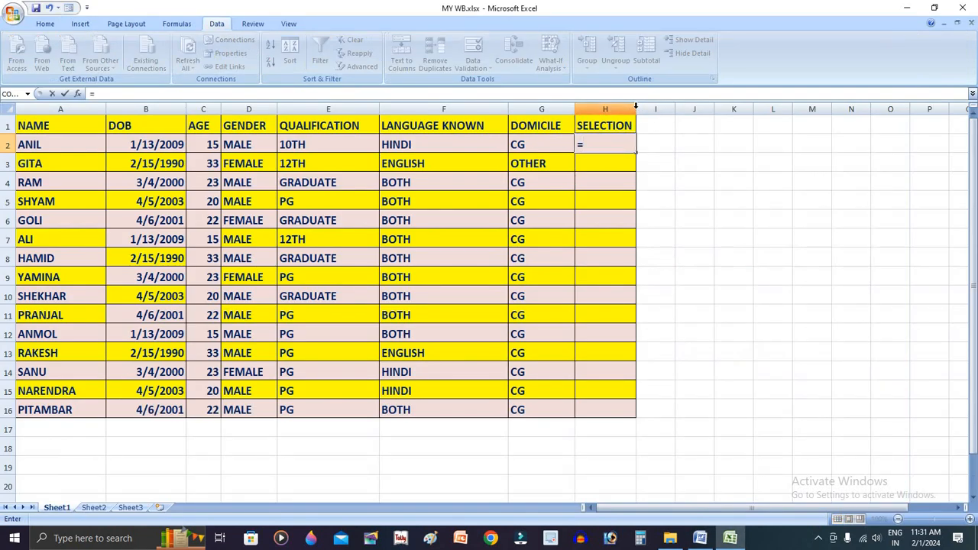
pyautogui.write('IFNA')
pyautogui.press('BackSpace')
pyautogui.press('BackSpace')
pyautogui.press('BackSpace')
pyautogui.press('BackSpace')
pyautogui.press('BackSpace')
pyautogui.write('=INDEX(')
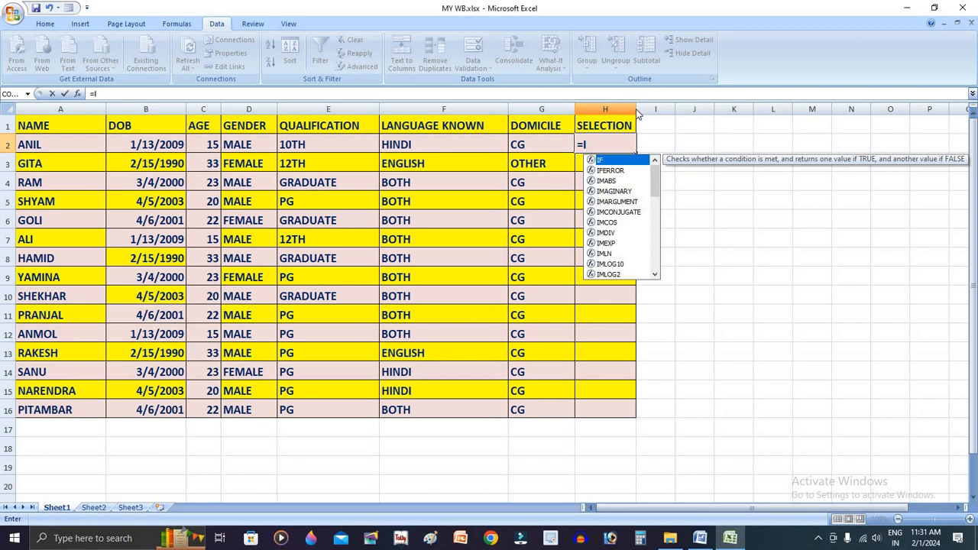
pyautogui.press('BackSpace')
pyautogui.press('BackSpace')
pyautogui.press('BackSpace')
pyautogui.press('BackSpace')
pyautogui.press('BackSpace')
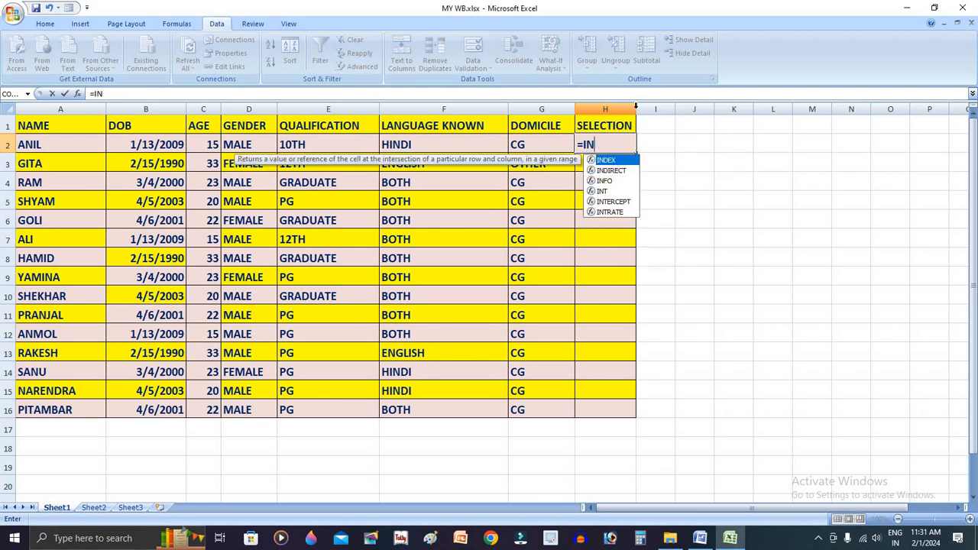
pyautogui.write('F(')
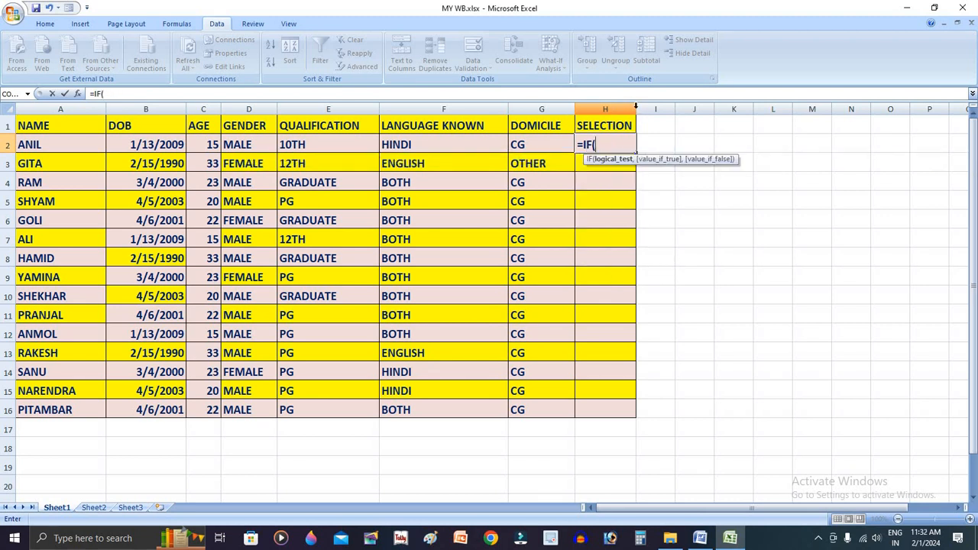
pyautogui.write('AN')
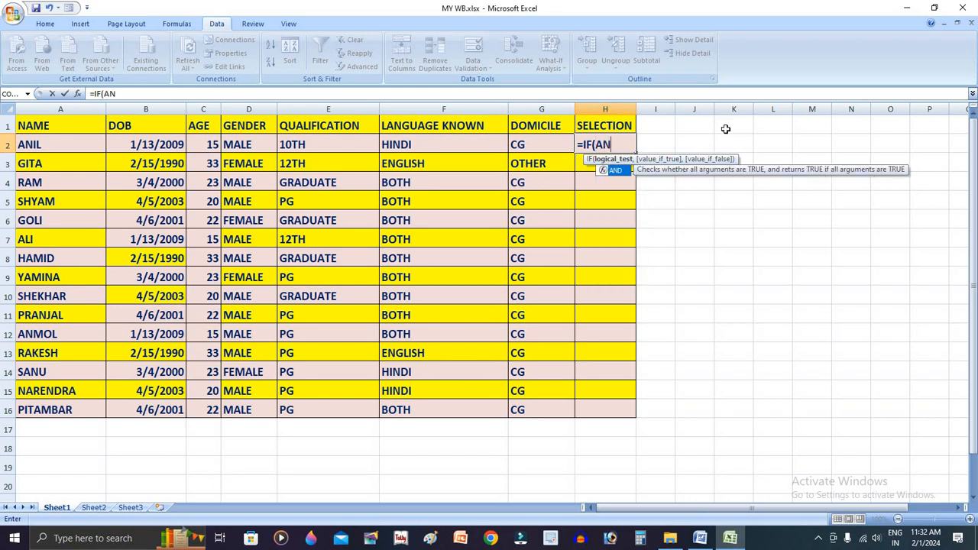
pyautogui.write('D(')
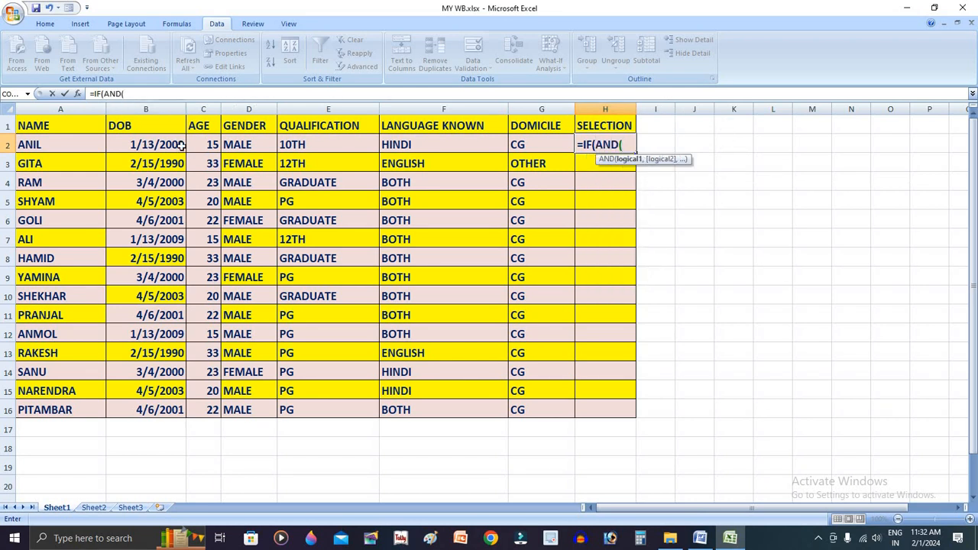
# Add the age conditions C2>=18 and C2<=30 to the AND test in the H2 formula
pyautogui.click(206, 143)
pyautogui.write('>=1')
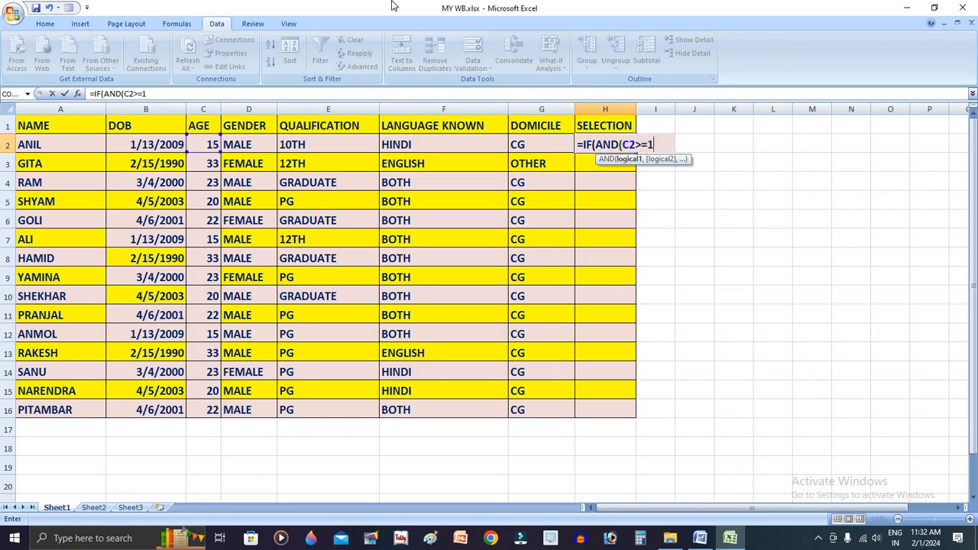
pyautogui.write('8,')
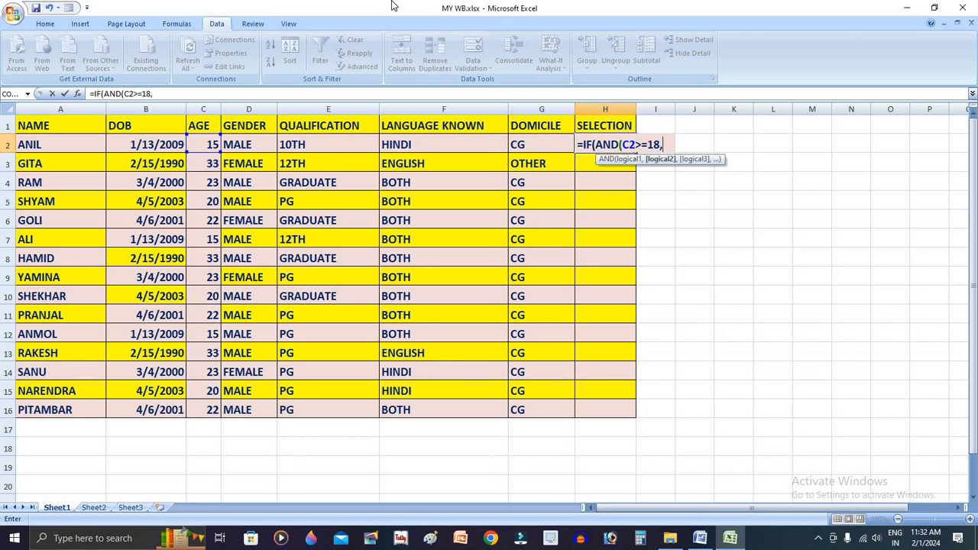
pyautogui.click(209, 149)
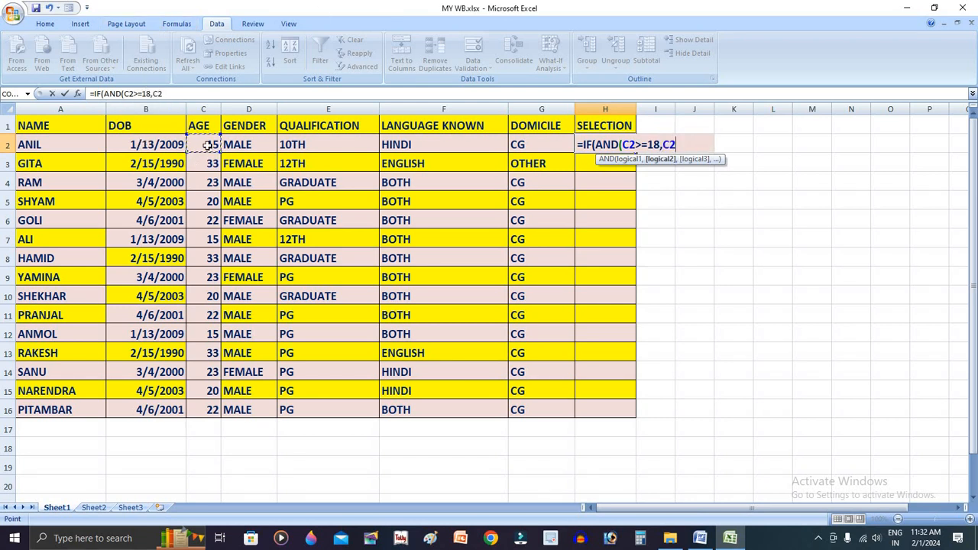
pyautogui.write('<=30,')
# Check the second selection condition in the Word document, then add F2="BOTH" to the AND test in Excel's H2 formula
pyautogui.hotkey('alt', 'Tab')
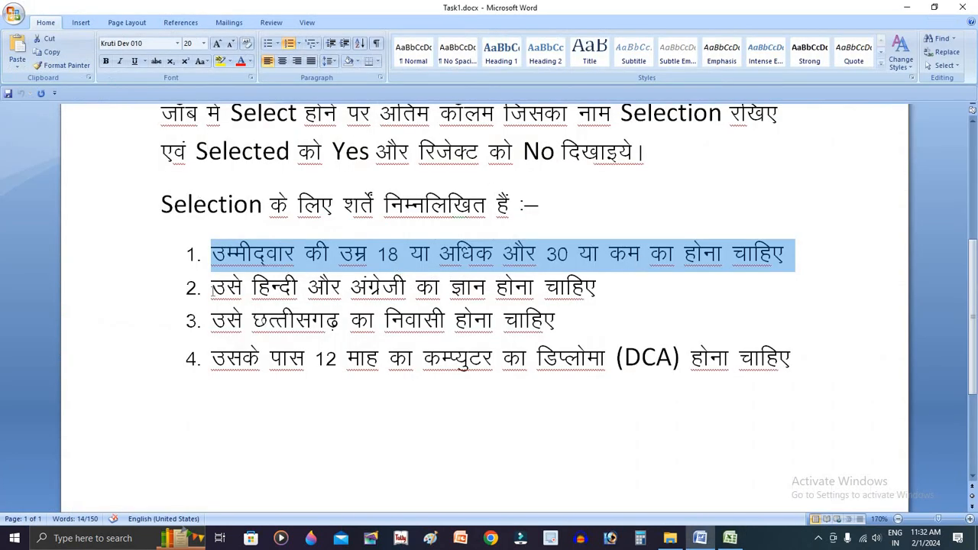
pyautogui.moveTo(211, 289); pyautogui.dragTo(608, 305)
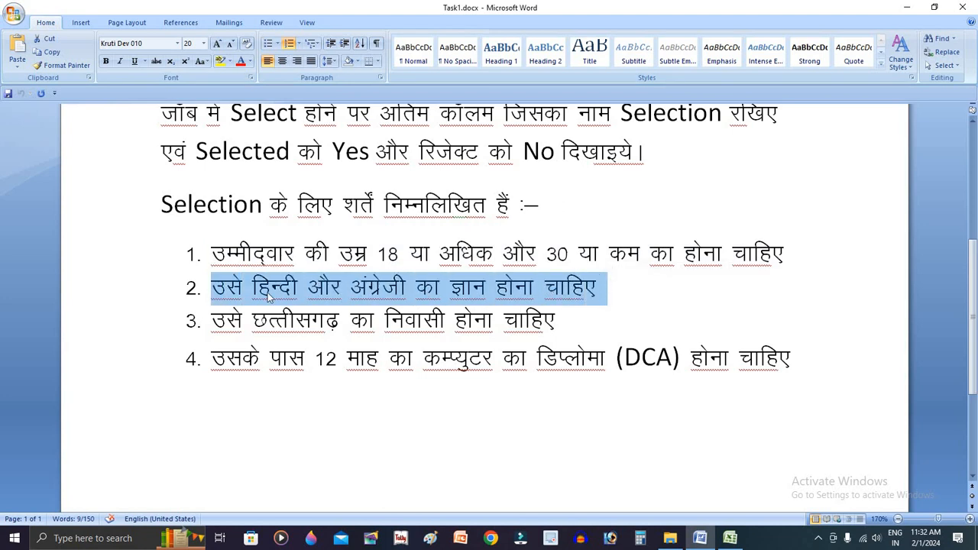
pyautogui.hotkey('alt', 'Tab')
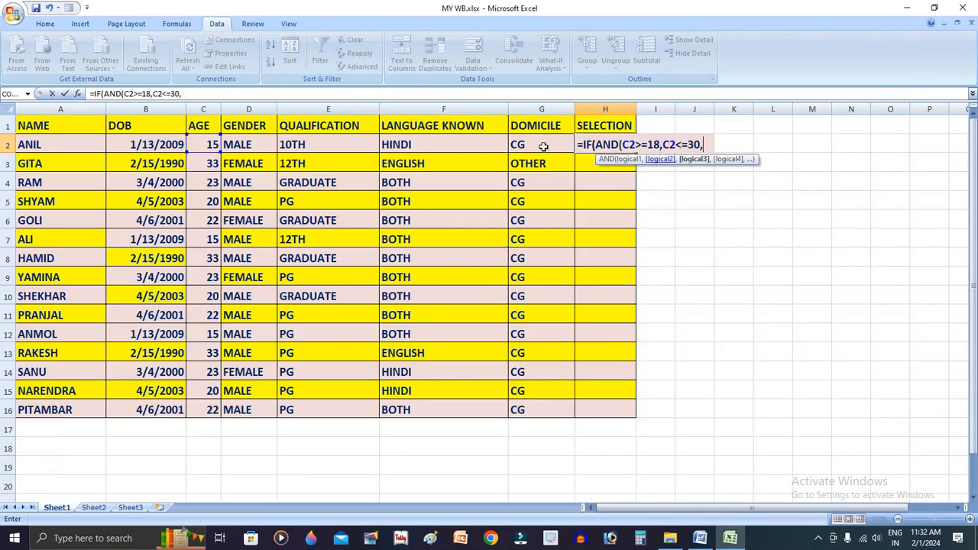
pyautogui.click(443, 141)
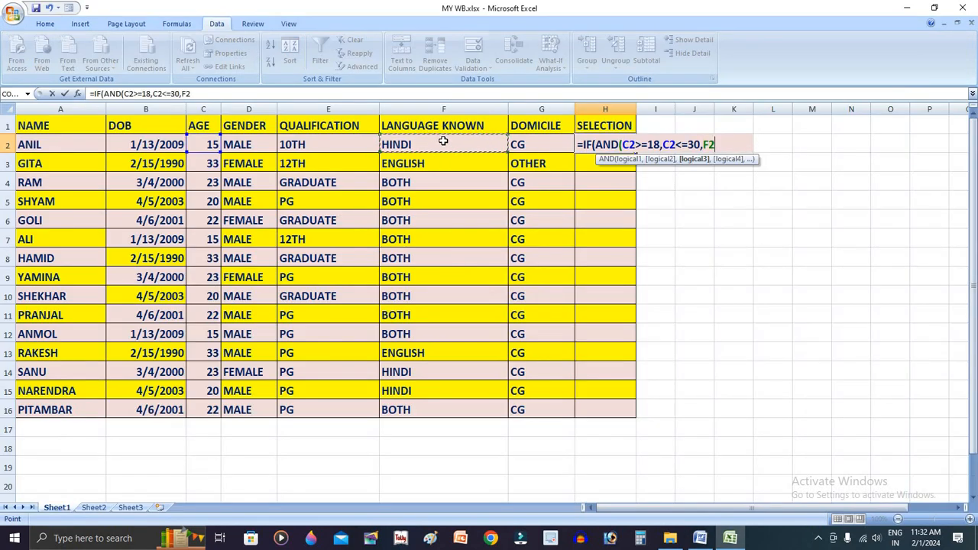
pyautogui.write('="BOTH')
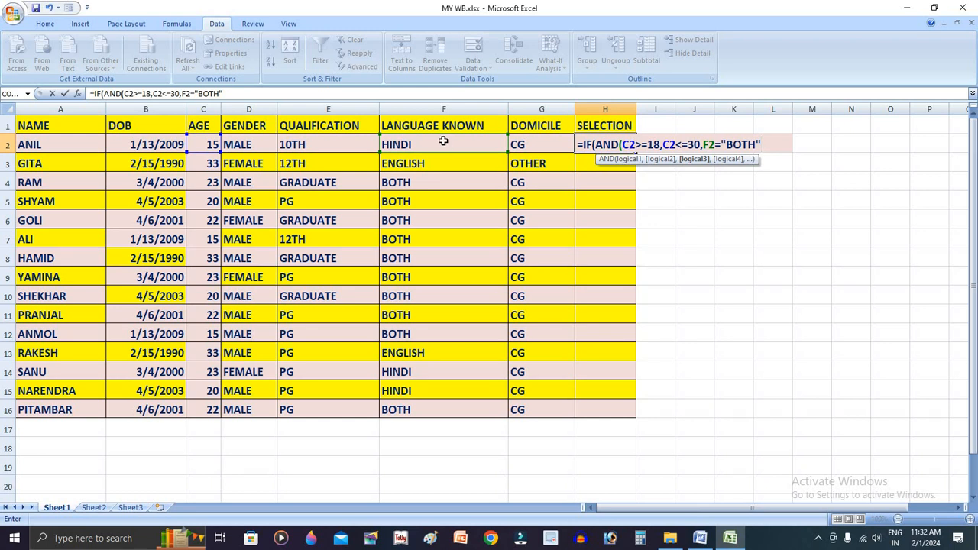
pyautogui.write('",')
# Check the third selection condition in the Word document, then add G2="CG" to the AND test in Excel's H2 formula
pyautogui.hotkey('alt', 'Tab')
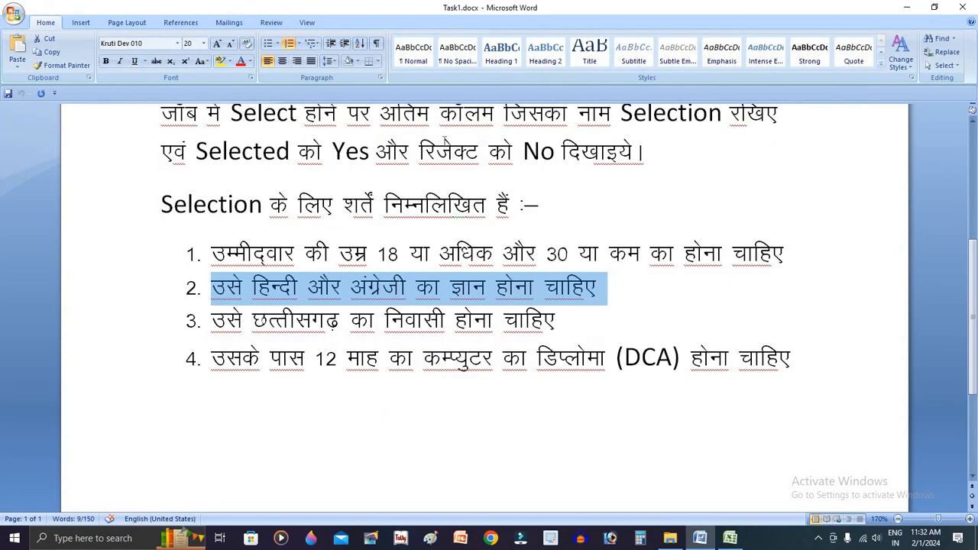
pyautogui.moveTo(213, 321); pyautogui.dragTo(566, 321)
pyautogui.hotkey('alt', 'Tab')
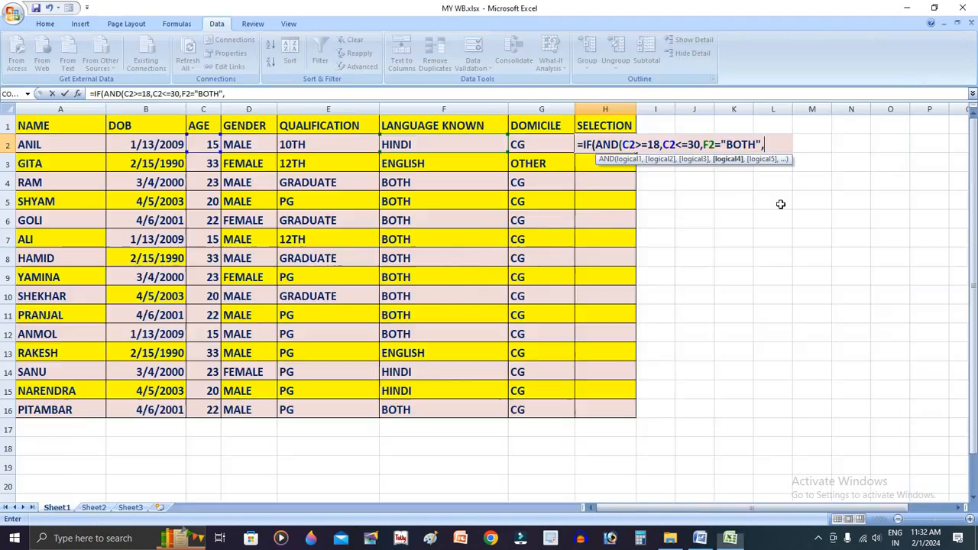
pyautogui.click(527, 143)
pyautogui.write('="')
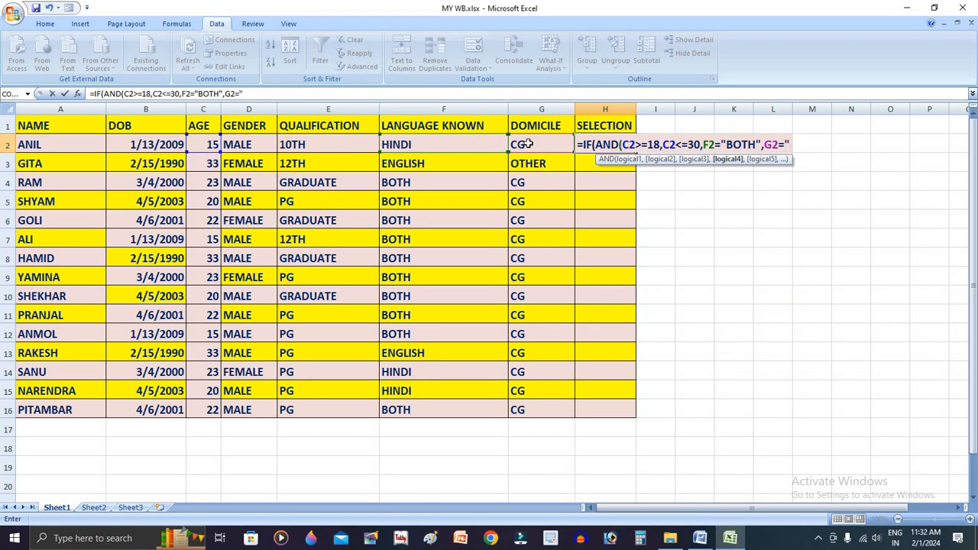
pyautogui.write('C')
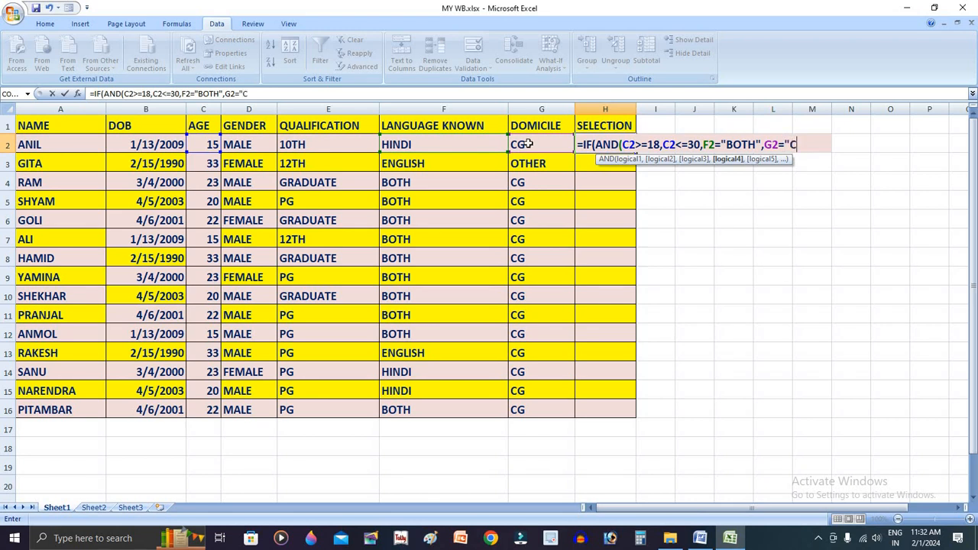
pyautogui.write('G",')
# Highlight the fourth selection condition, the 12-month DCA diploma, in the Word document and return to the Excel workbook
pyautogui.hotkey('alt', 'Tab')
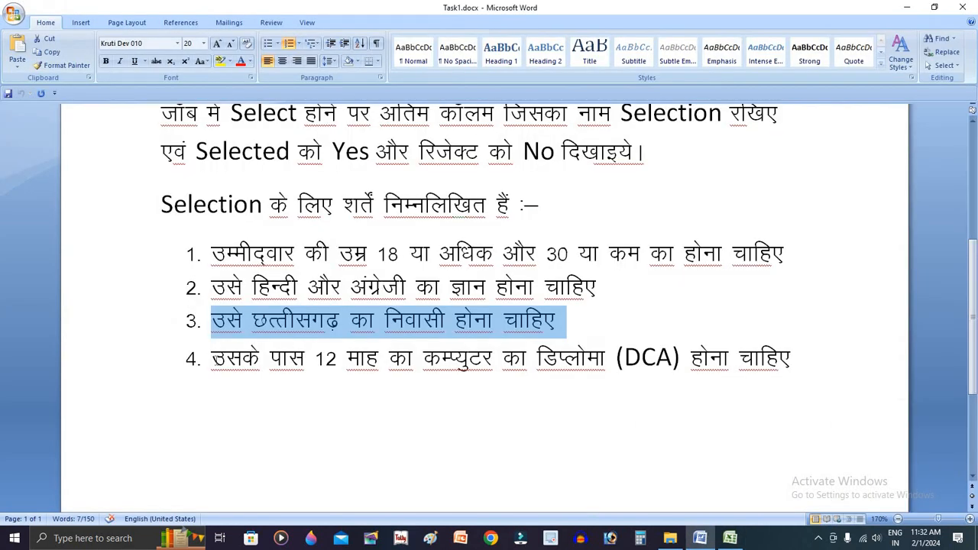
pyautogui.moveTo(213, 359); pyautogui.dragTo(814, 356)
pyautogui.hotkey('alt', 'Tab')
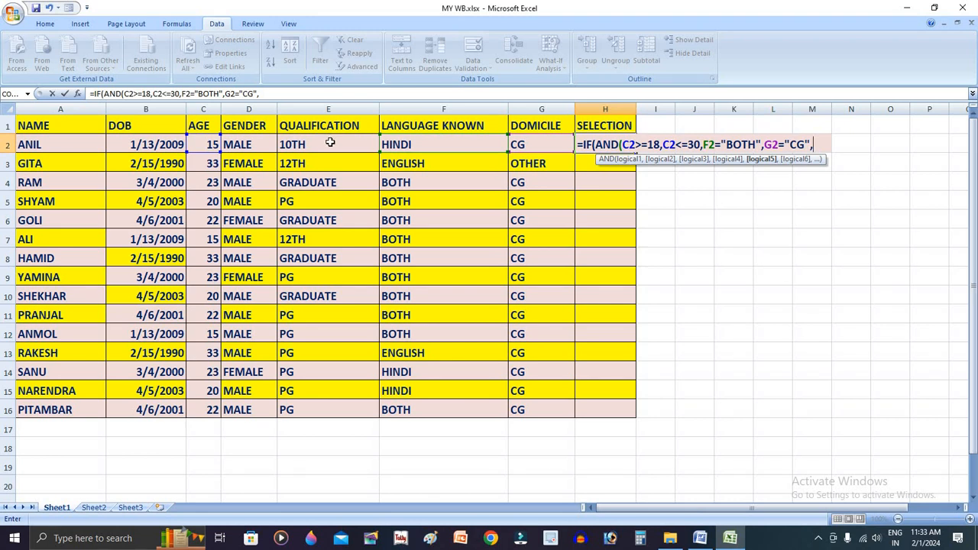
# Add the qualification condition E2!="10TH" to the AND test in the H2 formula
pyautogui.click(330, 142)
pyautogui.write('!=')
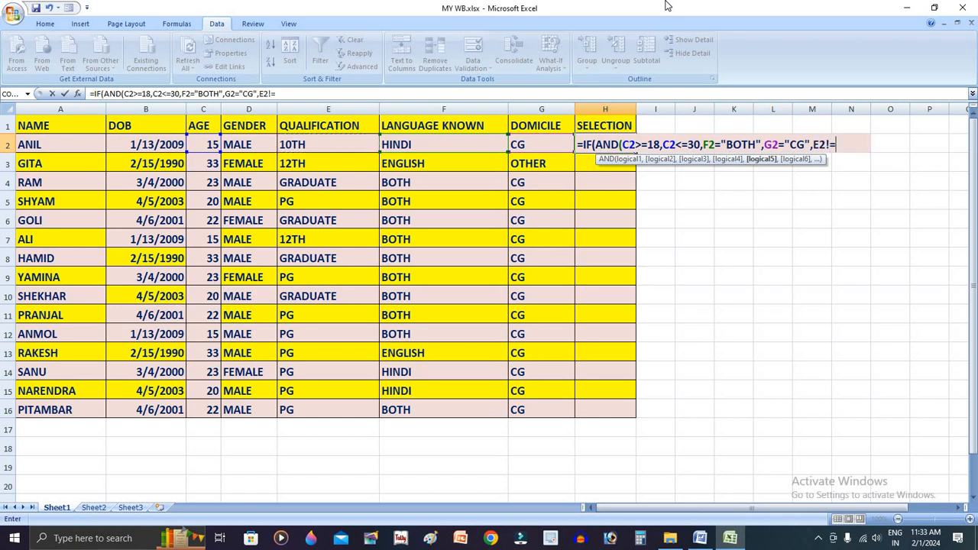
pyautogui.write('|')
pyautogui.press('BackSpace')
pyautogui.write('"10TH"')
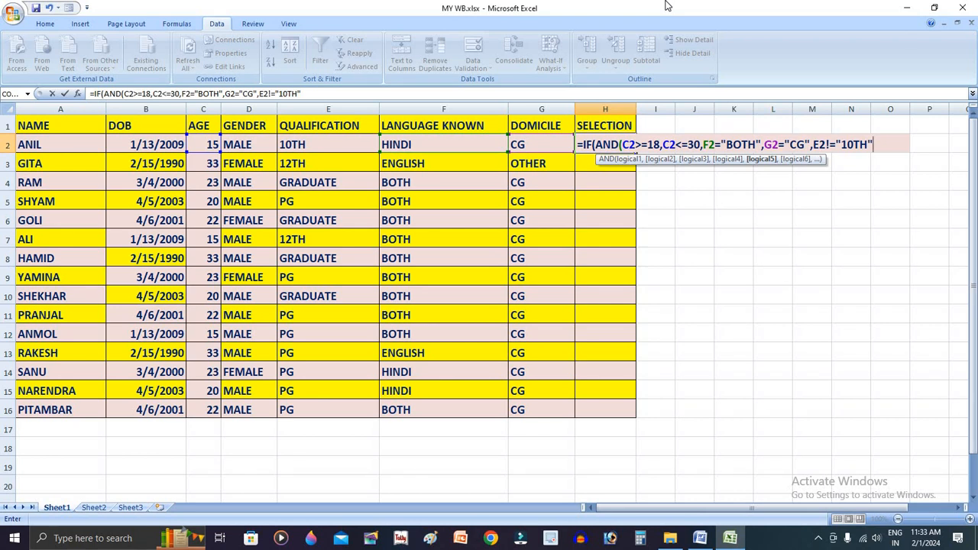
# Close the AND and IF brackets of the H2 formula and try to enter it
pyautogui.press('Return')
pyautogui.press('Return')
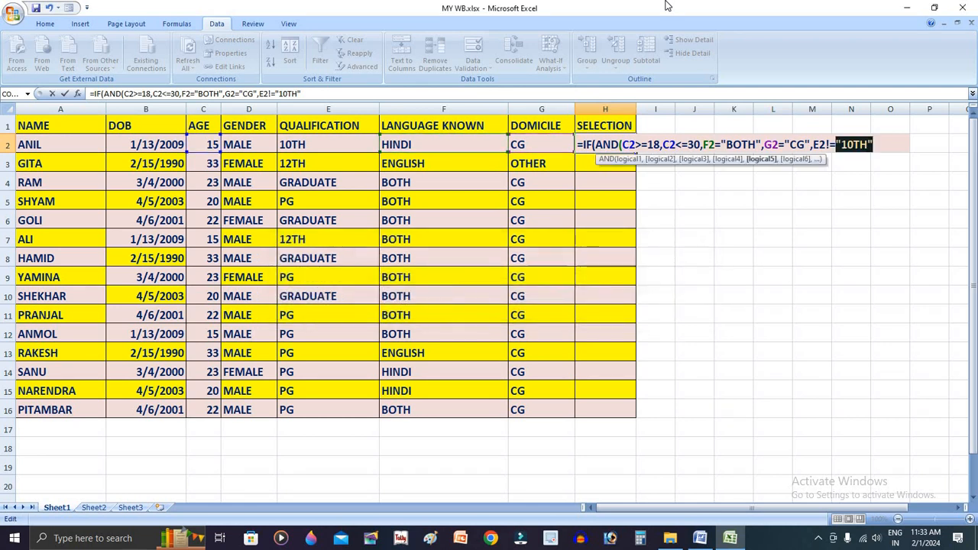
pyautogui.click(890, 143)
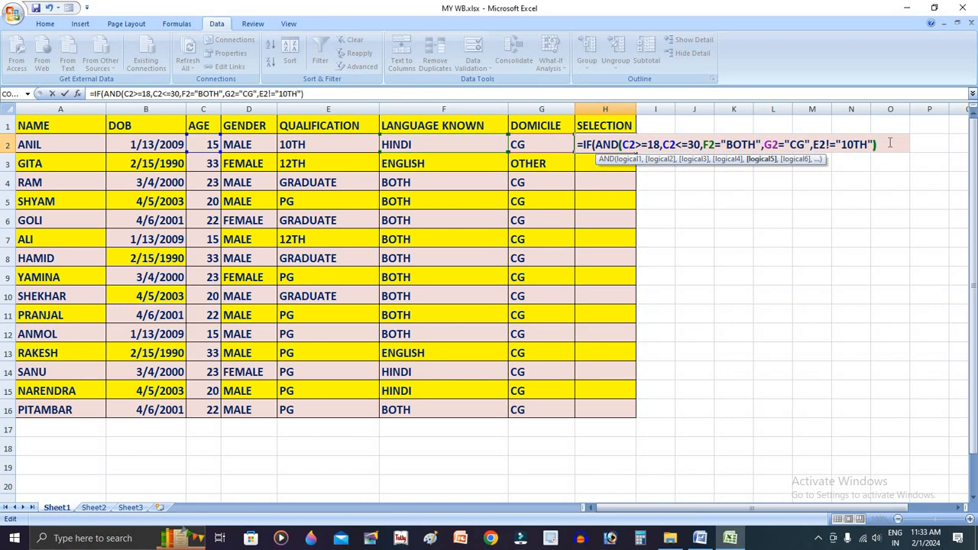
pyautogui.write(')')
pyautogui.press('Return')
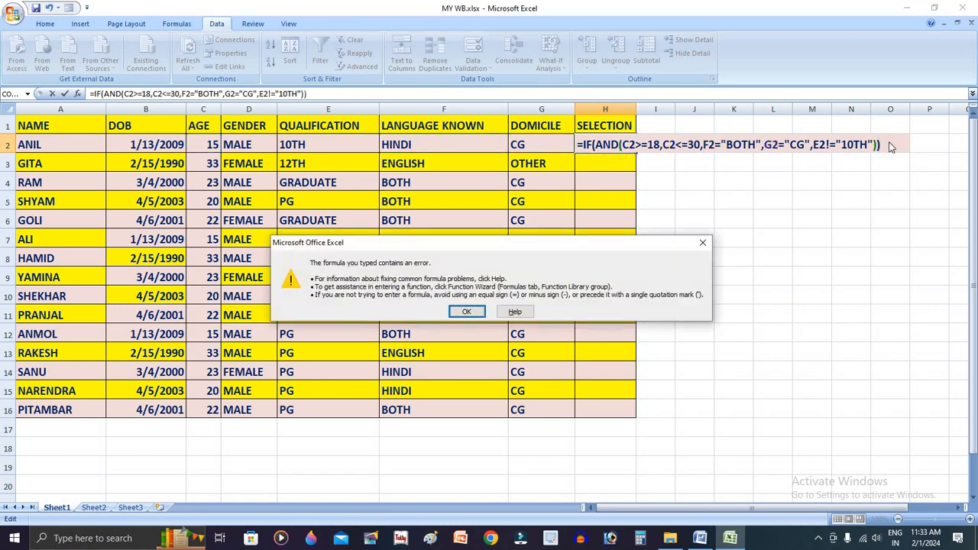
pyautogui.press('Return')
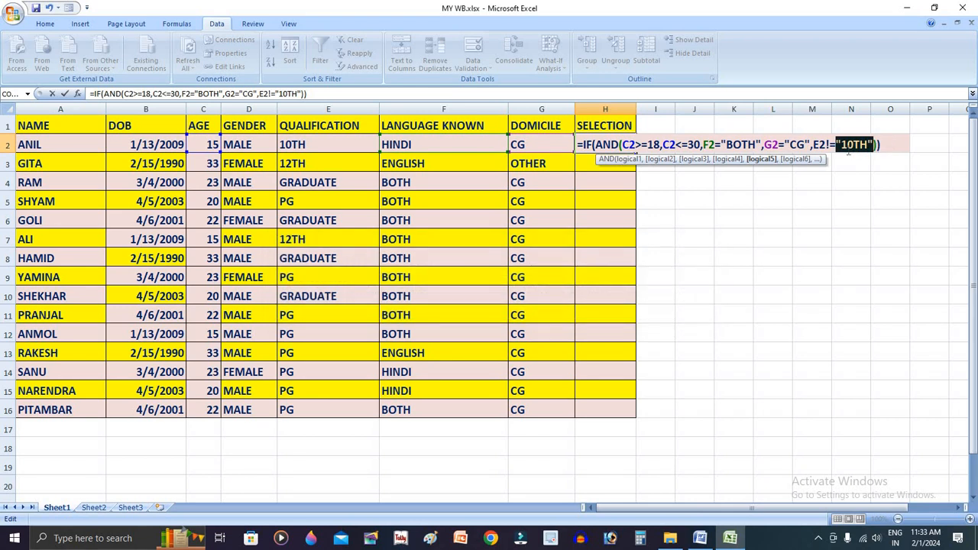
# Replace the != operator with <> in the E2 condition of the H2 formula and try to enter it
pyautogui.click(840, 145)
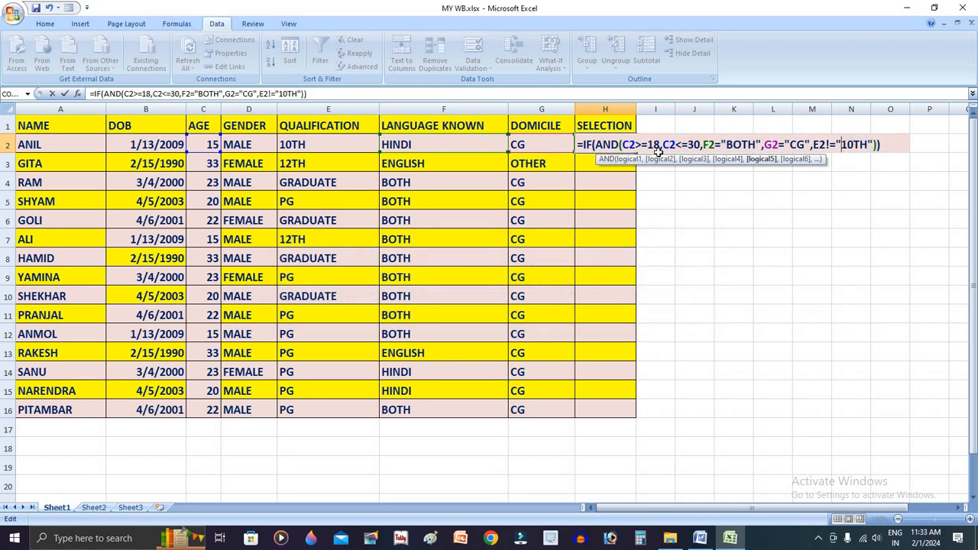
pyautogui.moveTo(838, 144); pyautogui.dragTo(825, 144)
pyautogui.write('<>')
pyautogui.press('Return')
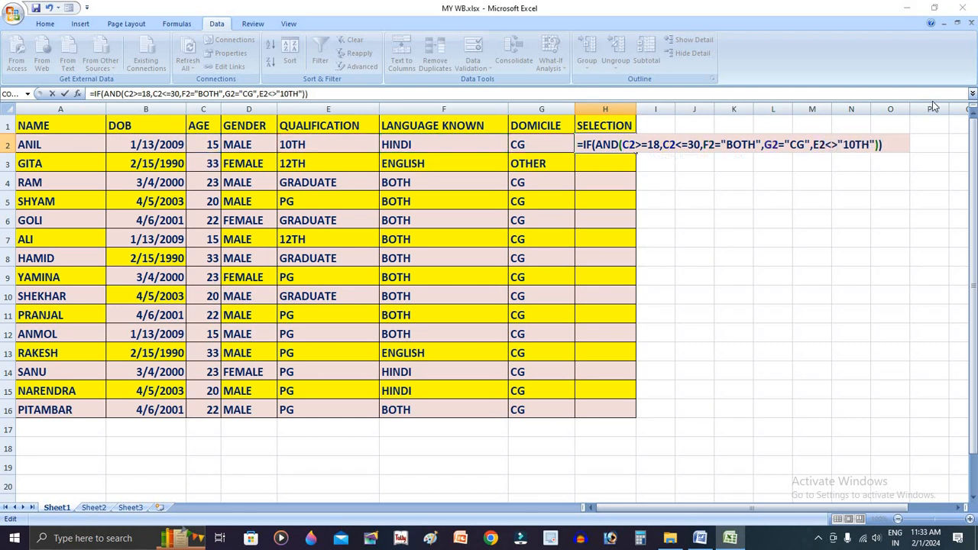
pyautogui.press('Return')
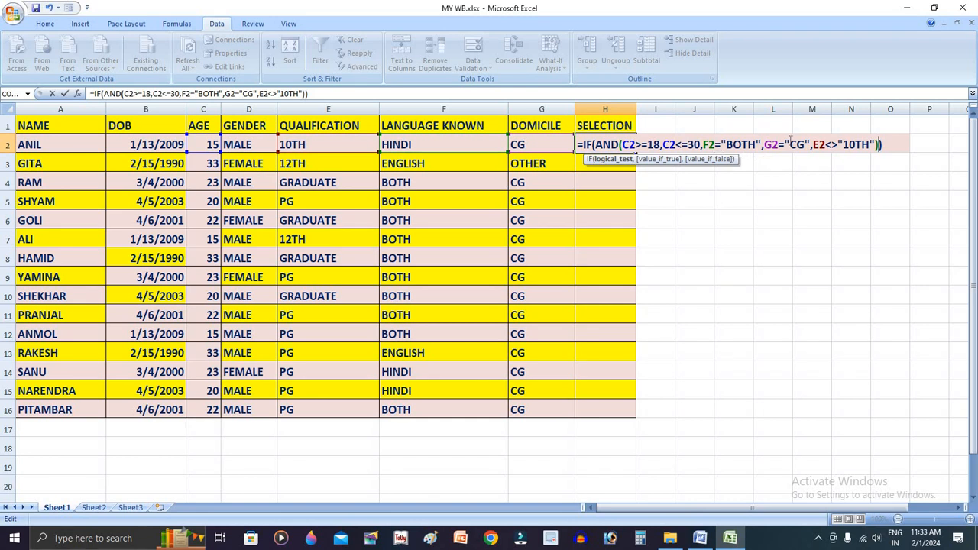
# Review the AND conditions in the H2 formula and change the <> operator before "10TH" back to !=
pyautogui.click(828, 144)
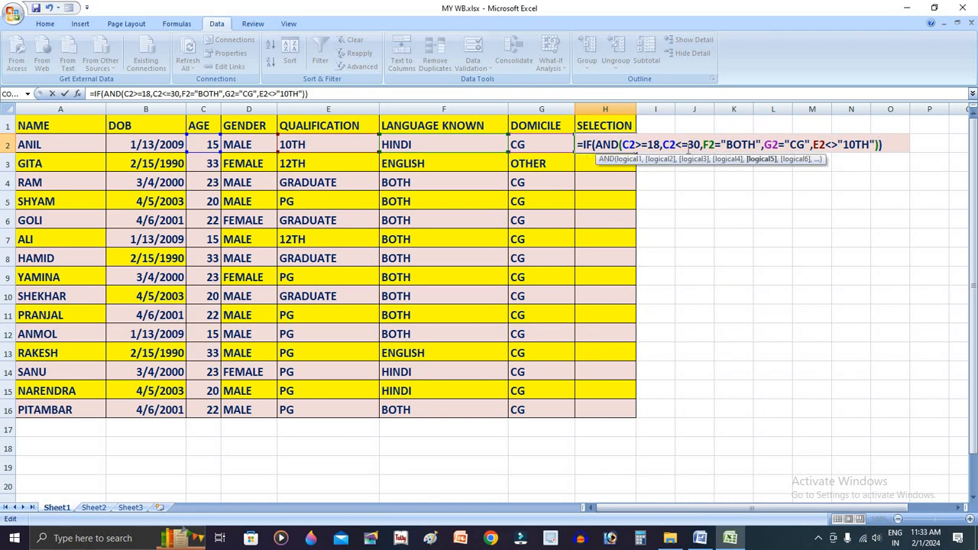
pyautogui.click(647, 145)
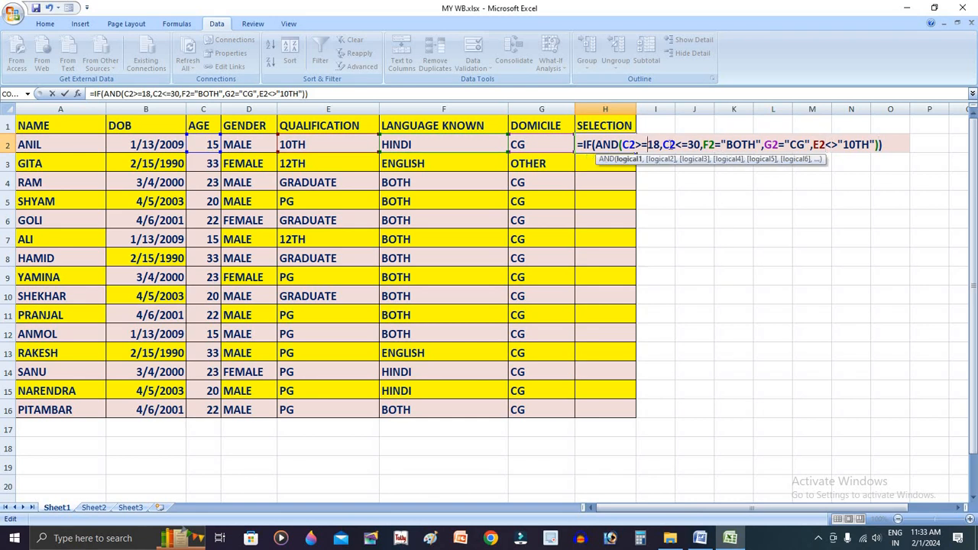
pyautogui.click(662, 145)
pyautogui.click(755, 142)
pyautogui.moveTo(839, 143); pyautogui.dragTo(826, 144)
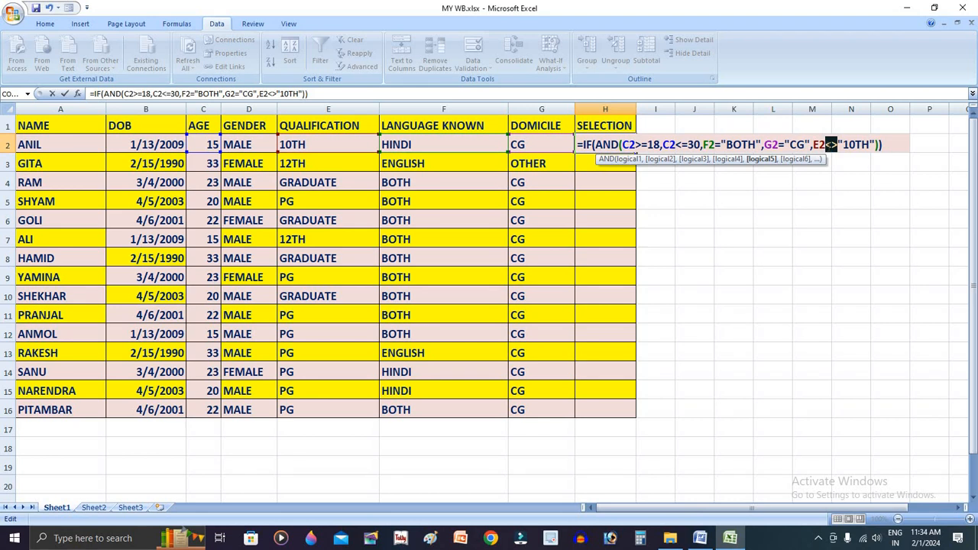
pyautogui.write('!')
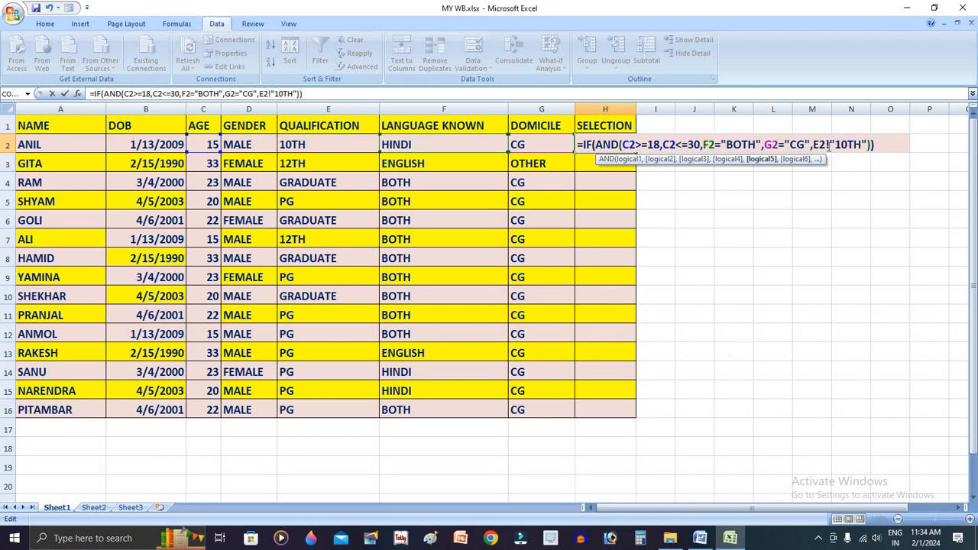
pyautogui.write('=')
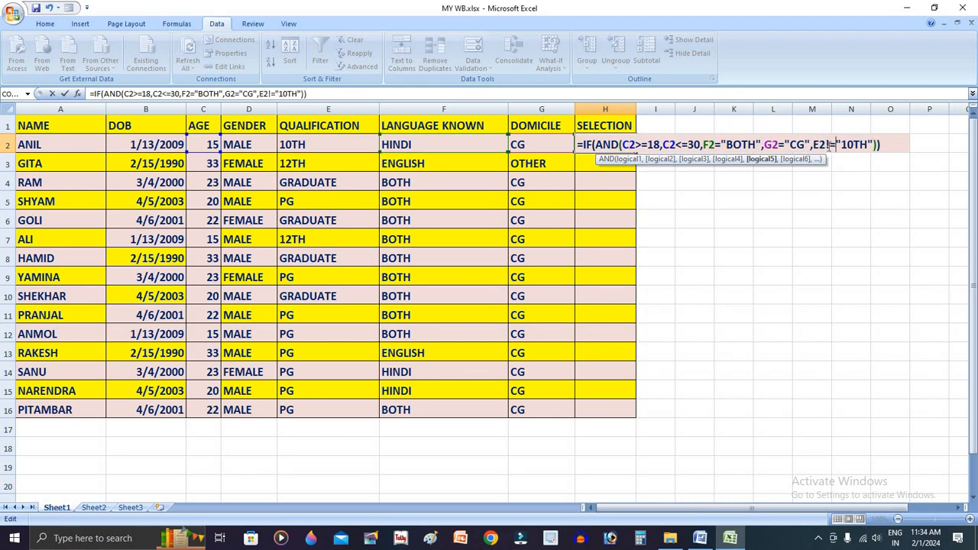
# Add "YES" as the value if true after the AND test in the H2 formula
pyautogui.click(879, 145)
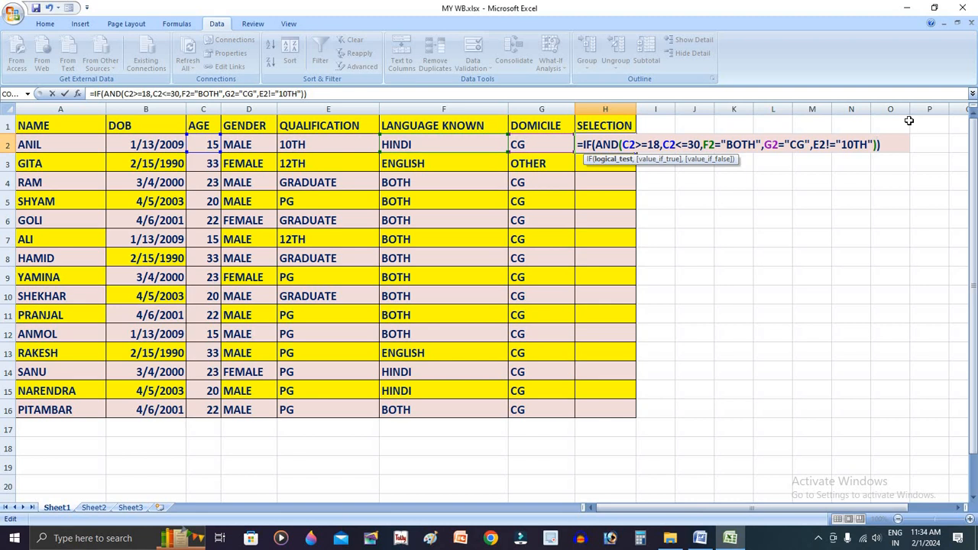
pyautogui.write(',"')
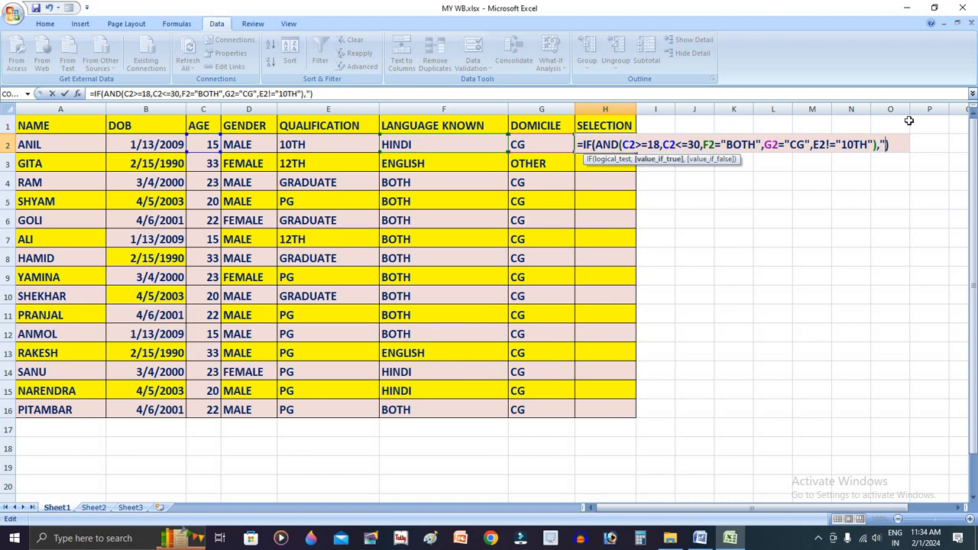
pyautogui.write('SE')
pyautogui.press('BackSpace')
pyautogui.press('BackSpace')
pyautogui.write('YES"')
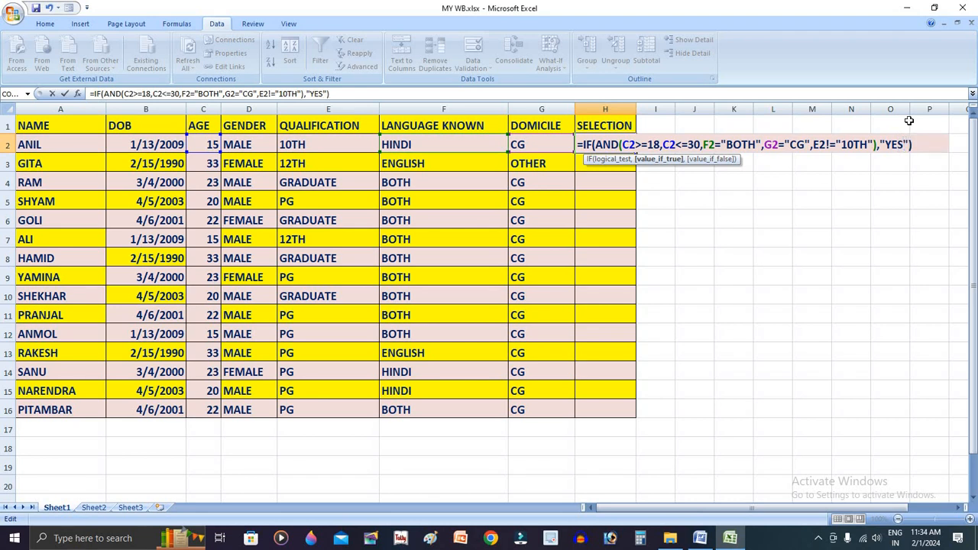
pyautogui.write(',')
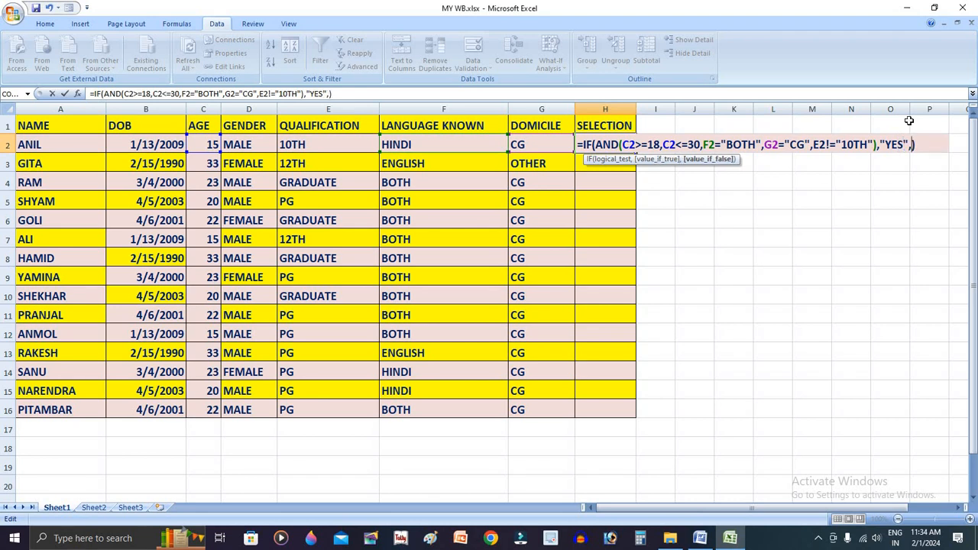
pyautogui.write('"')
# Add "NO" as the value if false, then enter the H2 formula and accept Excel's proposed correction to E2<>"10TH"
pyautogui.moveTo(595, 145); pyautogui.dragTo(880, 144)
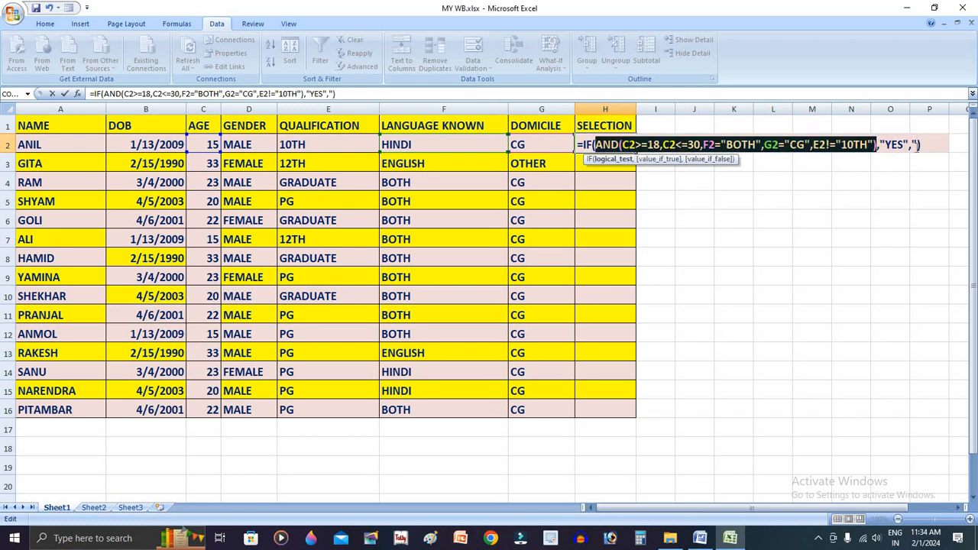
pyautogui.click(918, 145)
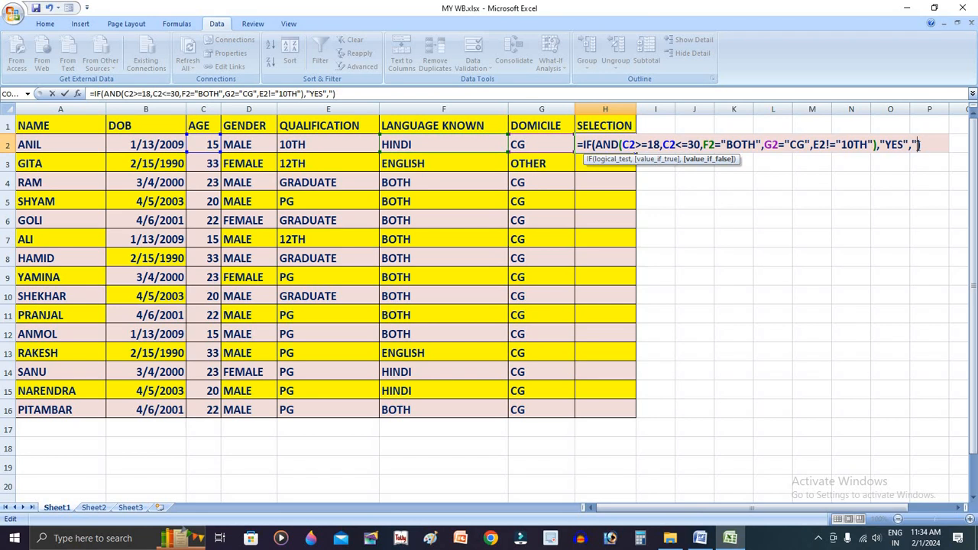
pyautogui.write('NO')
pyautogui.press('Return')
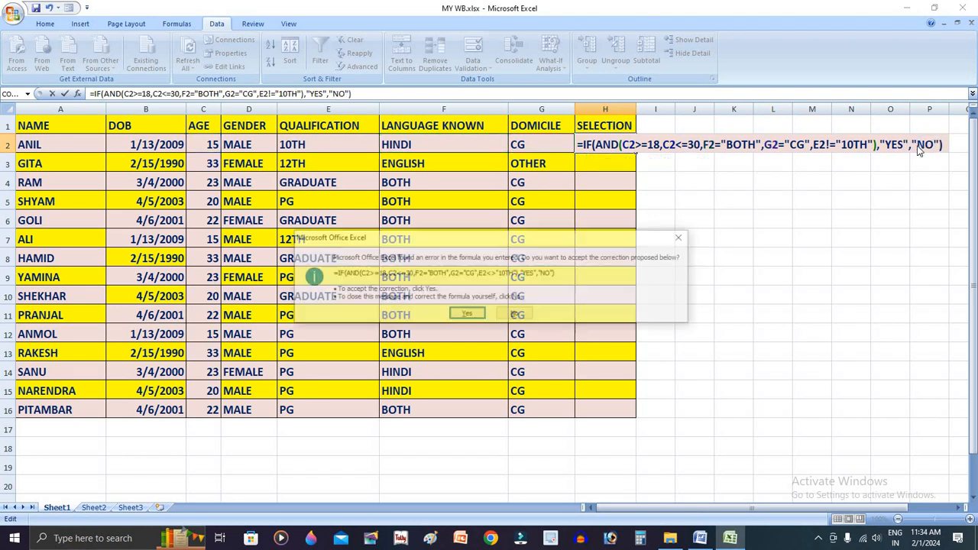
pyautogui.press('Return')
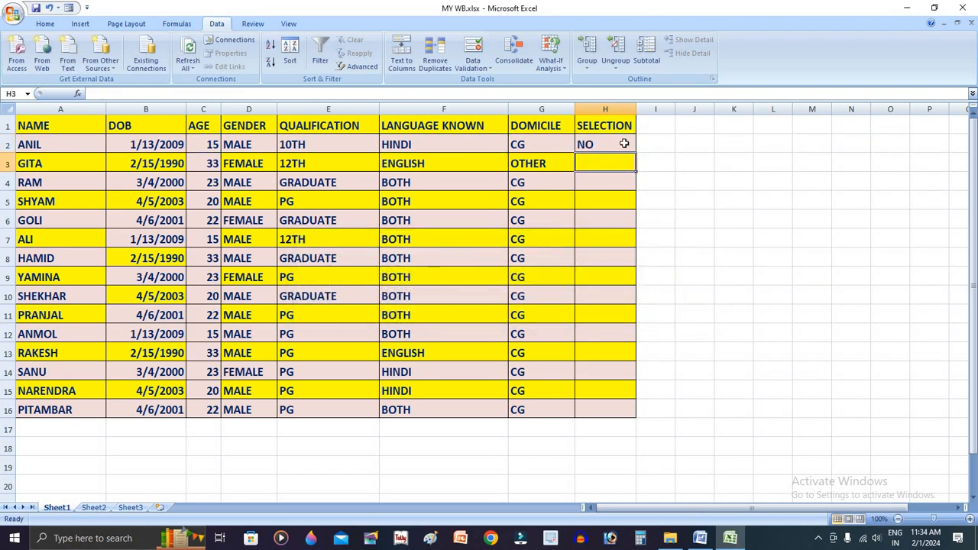
# Copy the H2 selection formula down the Selection column to row 16
pyautogui.click(623, 145)
pyautogui.doubleClick(636, 158)
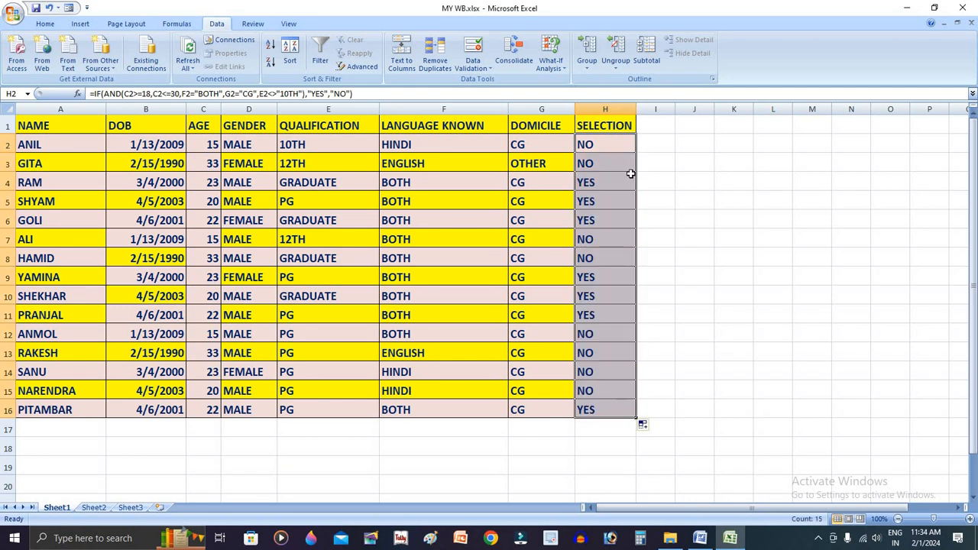
pyautogui.click(533, 165)
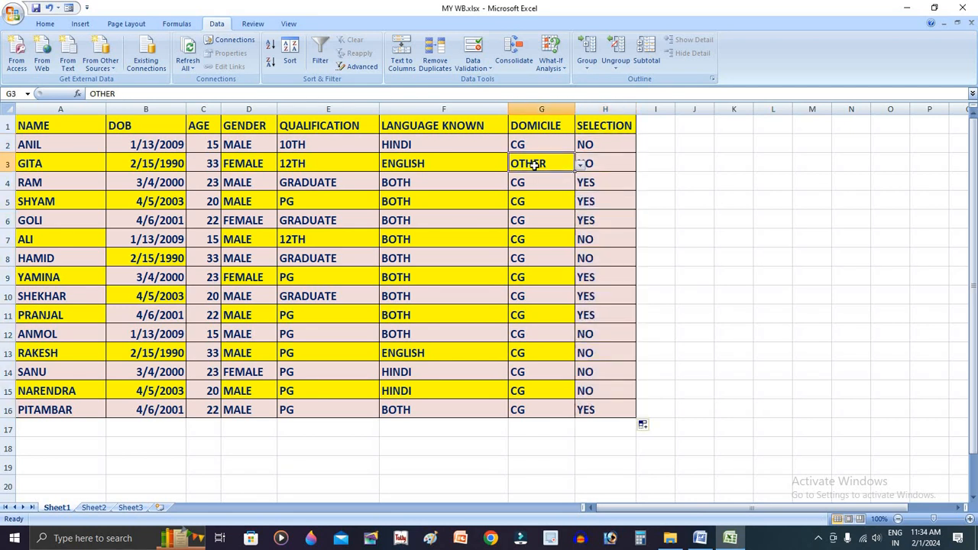
pyautogui.click(615, 167)
pyautogui.keyDown('ctrl'); pyautogui.click(608, 201); pyautogui.keyUp('ctrl')
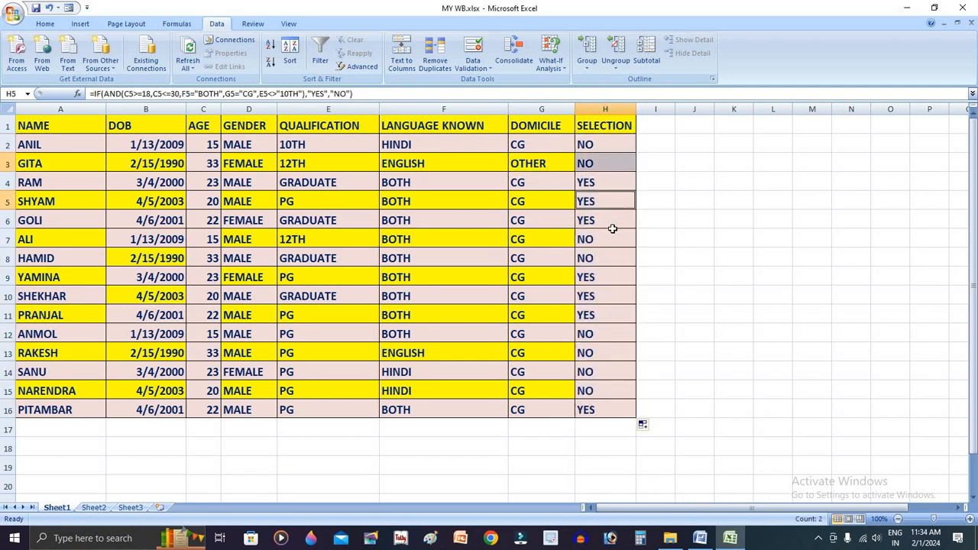
pyautogui.keyDown('ctrl'); pyautogui.click(613, 223); pyautogui.keyUp('ctrl')
pyautogui.click(606, 183)
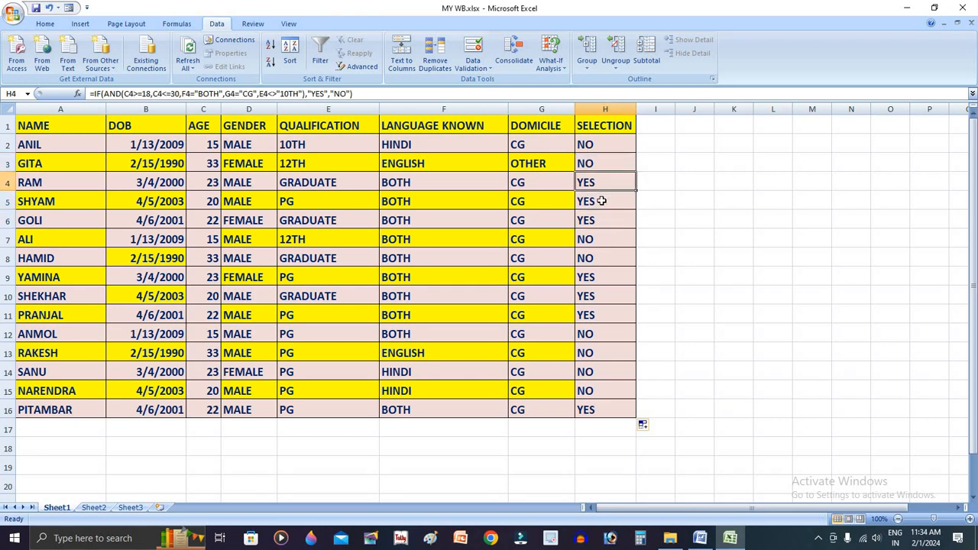
pyautogui.click(602, 200)
# Fill the alternate Selection cells H3, H5, H7, H9, H11, H13 and H15 with yellow
pyautogui.click(601, 164)
pyautogui.keyDown('ctrl'); pyautogui.click(600, 197); pyautogui.keyUp('ctrl')
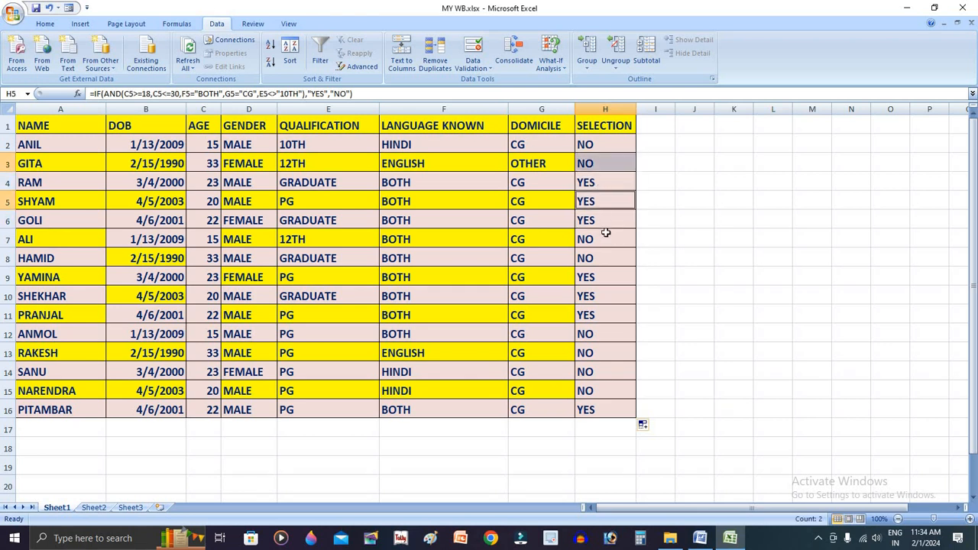
pyautogui.keyDown('ctrl'); pyautogui.click(601, 239); pyautogui.keyUp('ctrl')
pyautogui.keyDown('ctrl'); pyautogui.click(601, 276); pyautogui.keyUp('ctrl')
pyautogui.keyDown('ctrl'); pyautogui.click(602, 315); pyautogui.keyUp('ctrl')
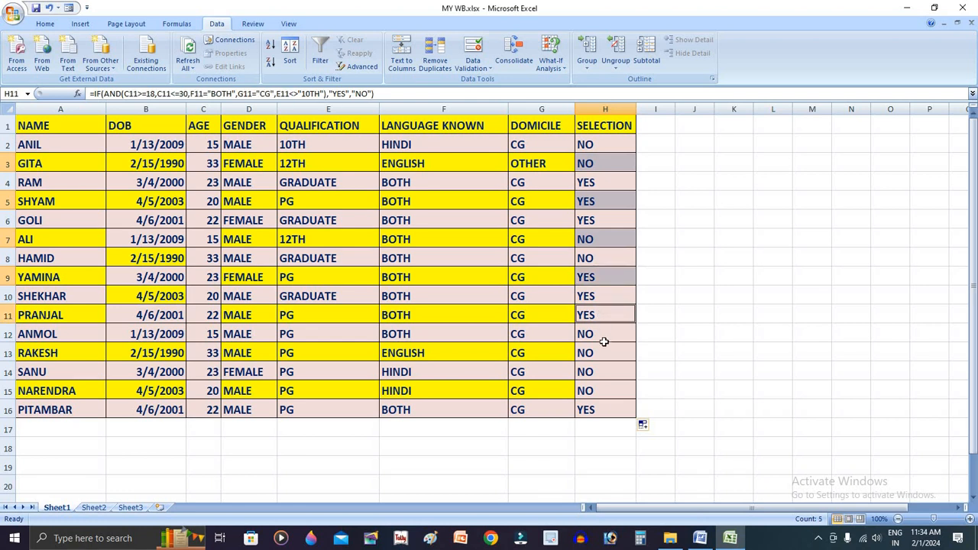
pyautogui.keyDown('ctrl'); pyautogui.click(602, 353); pyautogui.keyUp('ctrl')
pyautogui.keyDown('ctrl'); pyautogui.click(603, 390); pyautogui.keyUp('ctrl')
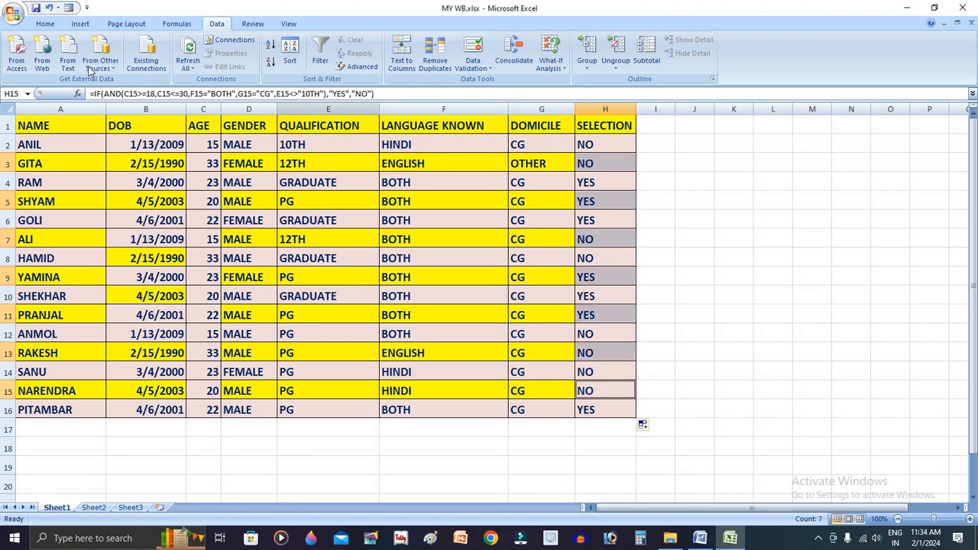
pyautogui.click(46, 25)
pyautogui.click(190, 63)
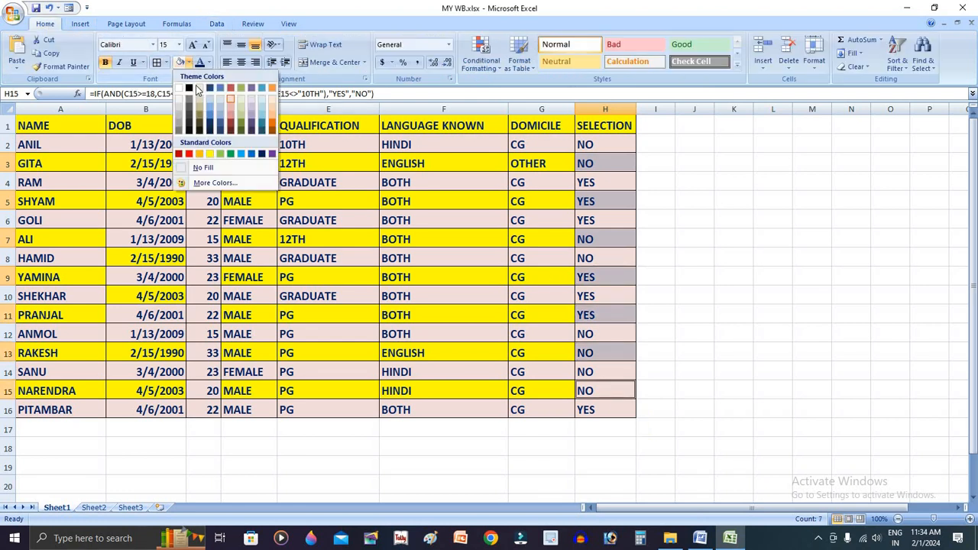
pyautogui.click(211, 155)
pyautogui.click(694, 238)
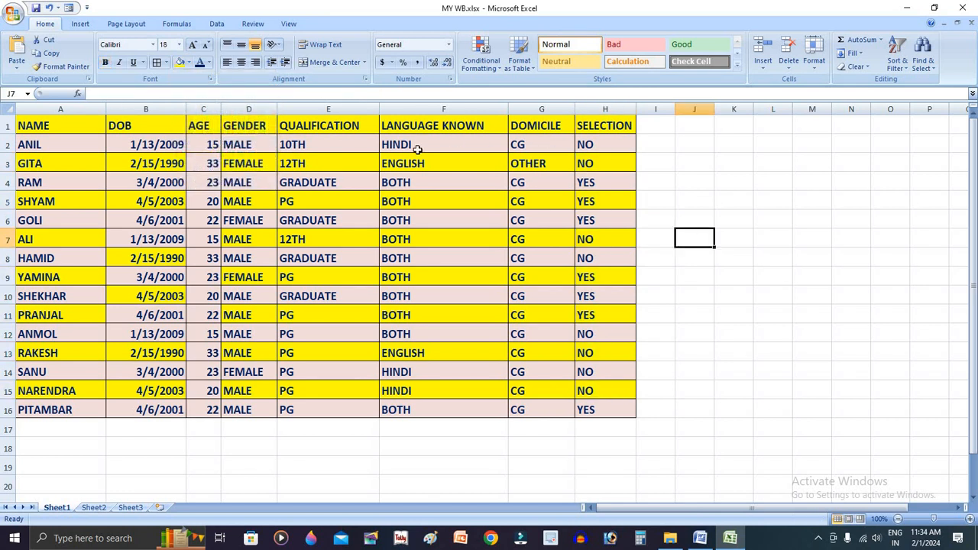
# Check the Selection results in rows 2 to 4 against their age, qualification, language and domicile cells
pyautogui.click(604, 145)
pyautogui.click(217, 146)
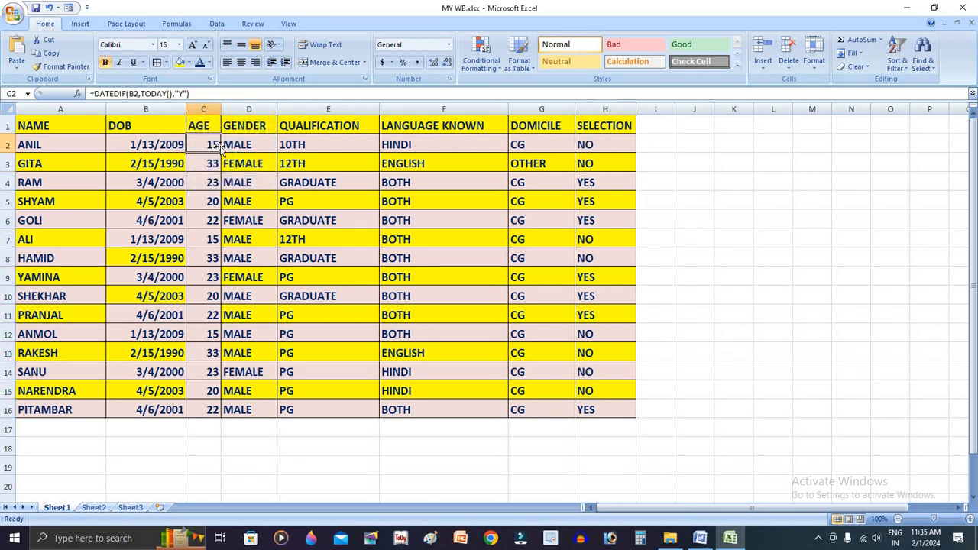
pyautogui.click(605, 163)
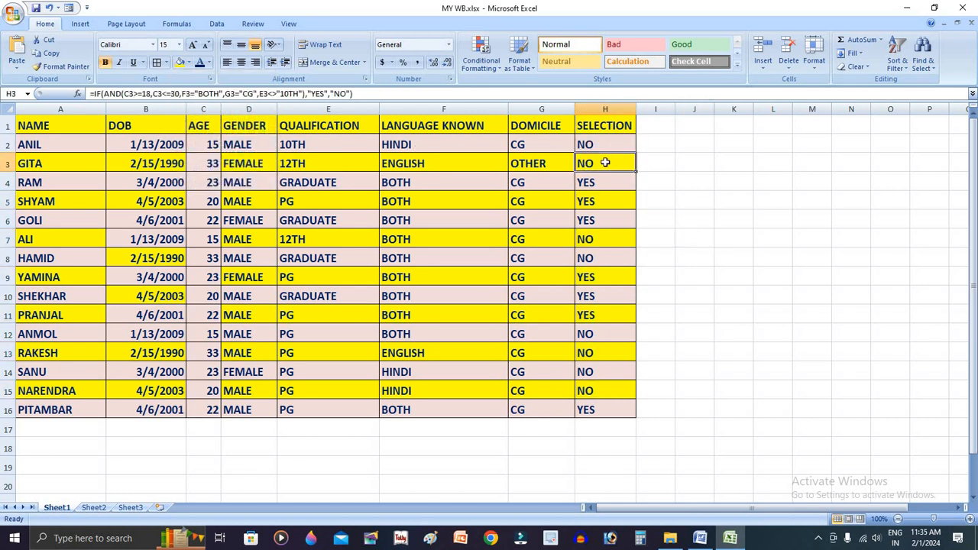
pyautogui.click(437, 161)
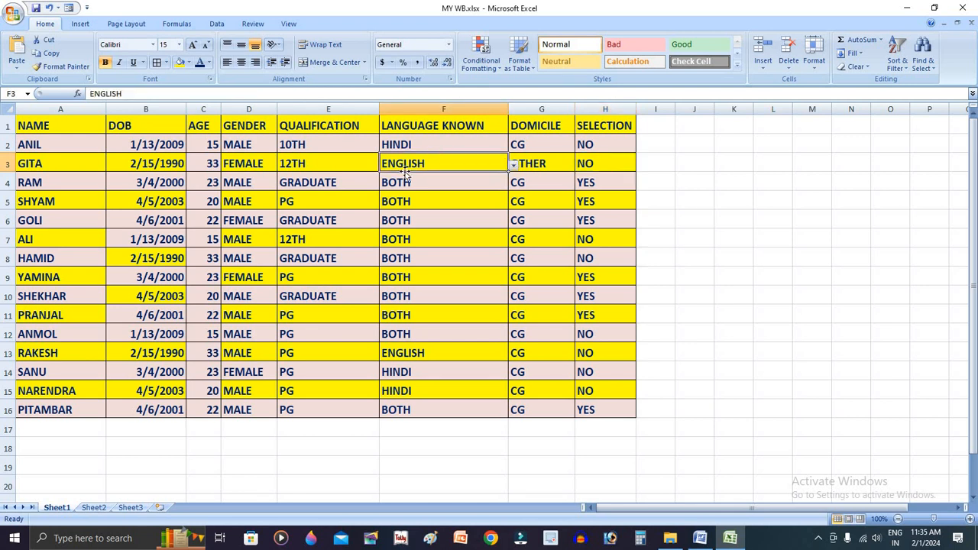
pyautogui.click(600, 182)
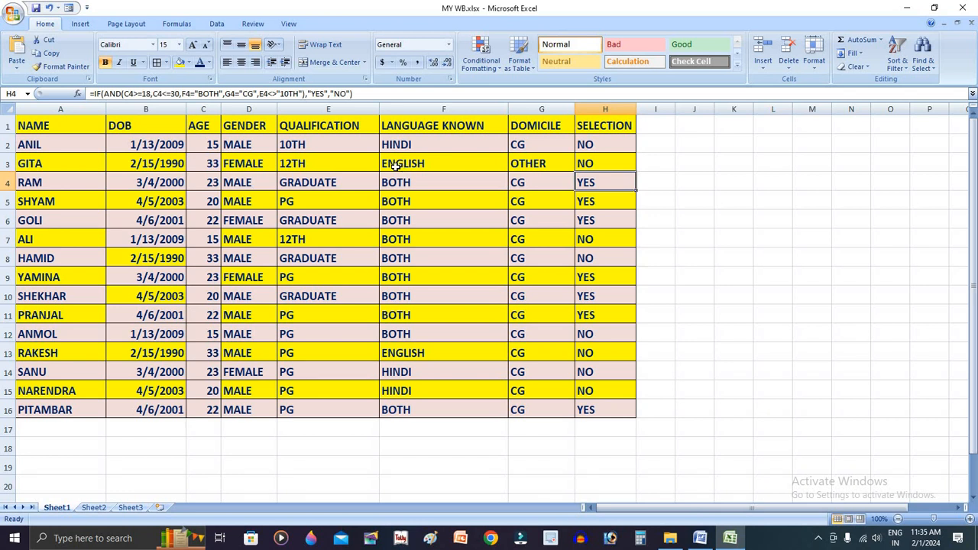
pyautogui.click(207, 182)
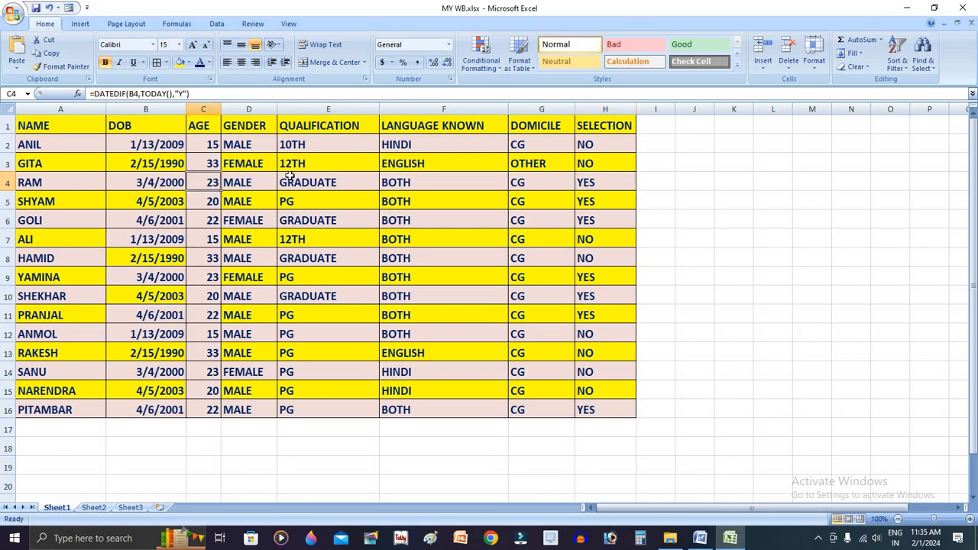
pyautogui.click(316, 178)
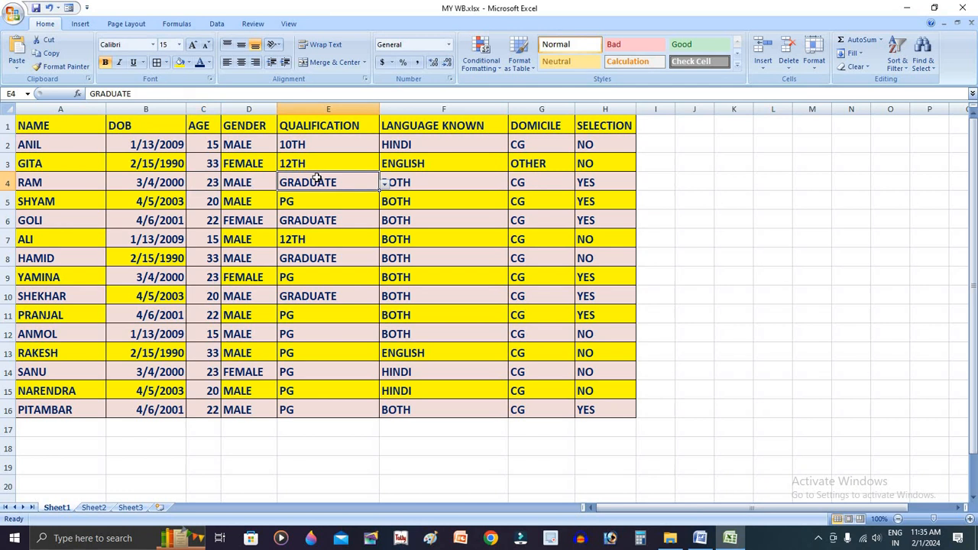
pyautogui.click(440, 178)
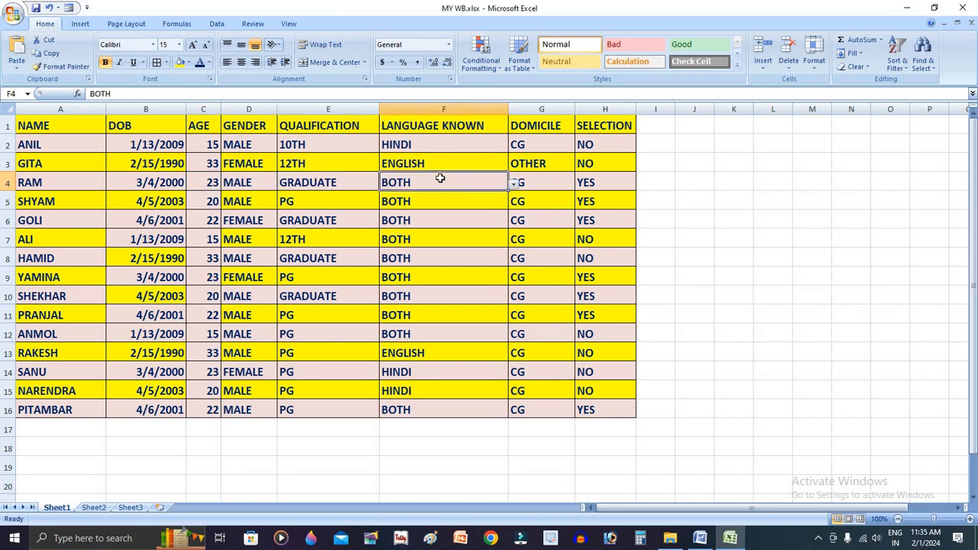
pyautogui.click(549, 180)
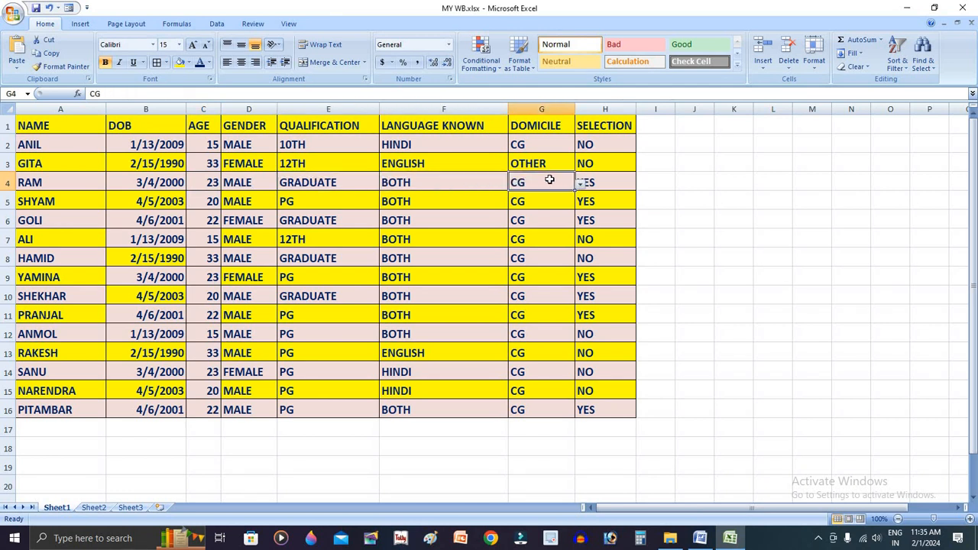
# Check the Selection results in rows 7, 8, 12, 14 and 15 against their age or language cells
pyautogui.click(601, 241)
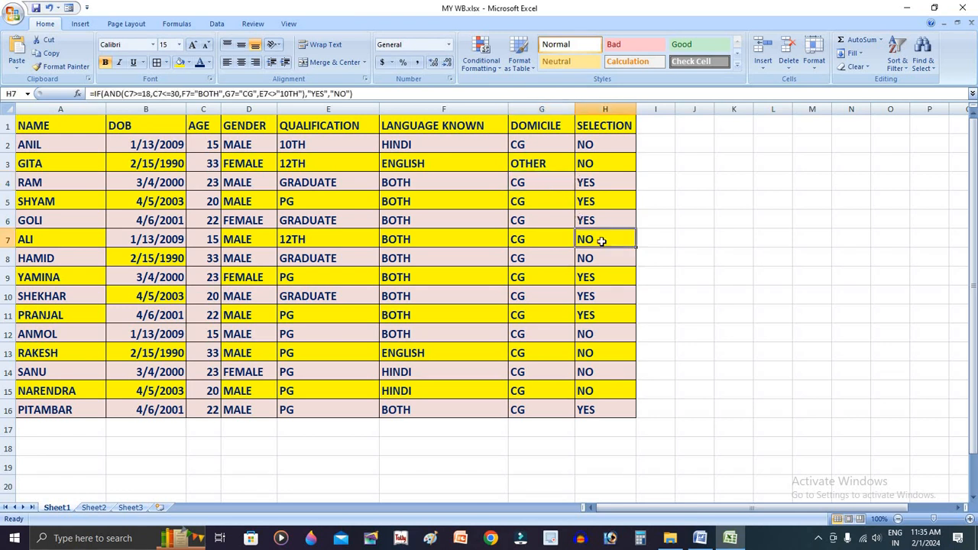
pyautogui.click(197, 237)
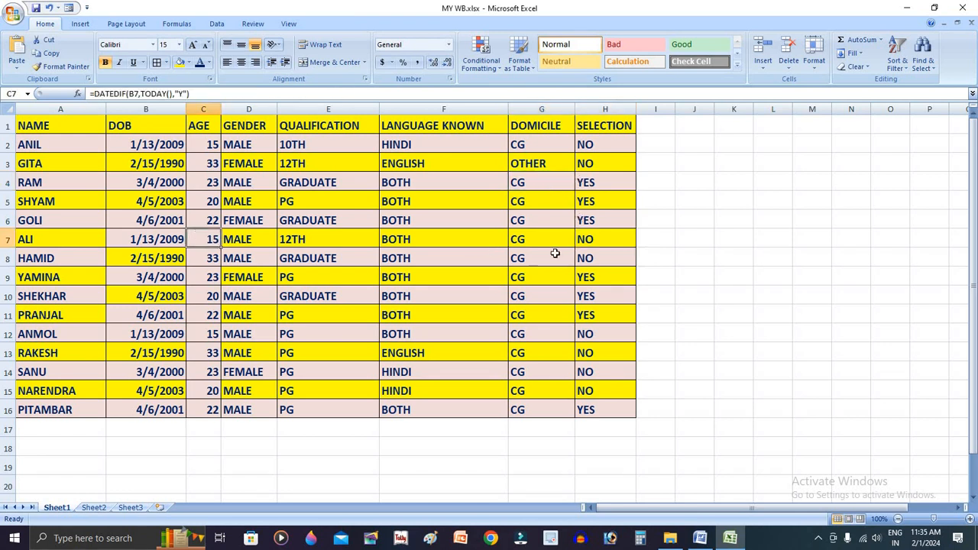
pyautogui.click(590, 258)
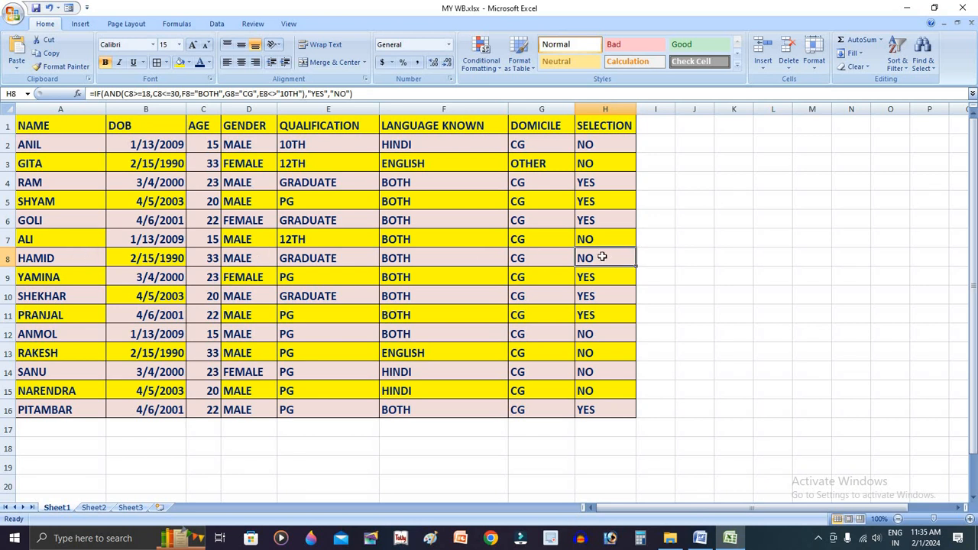
pyautogui.click(211, 259)
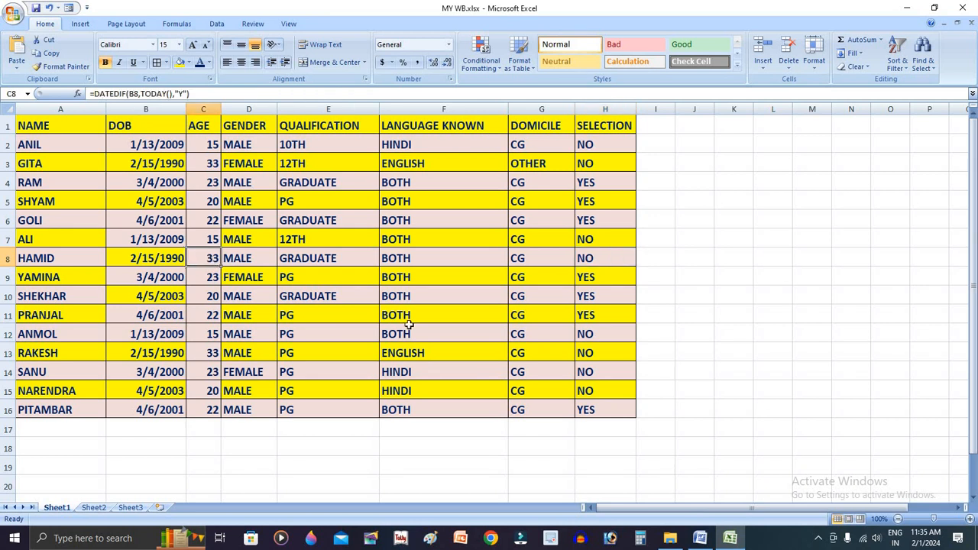
pyautogui.click(605, 336)
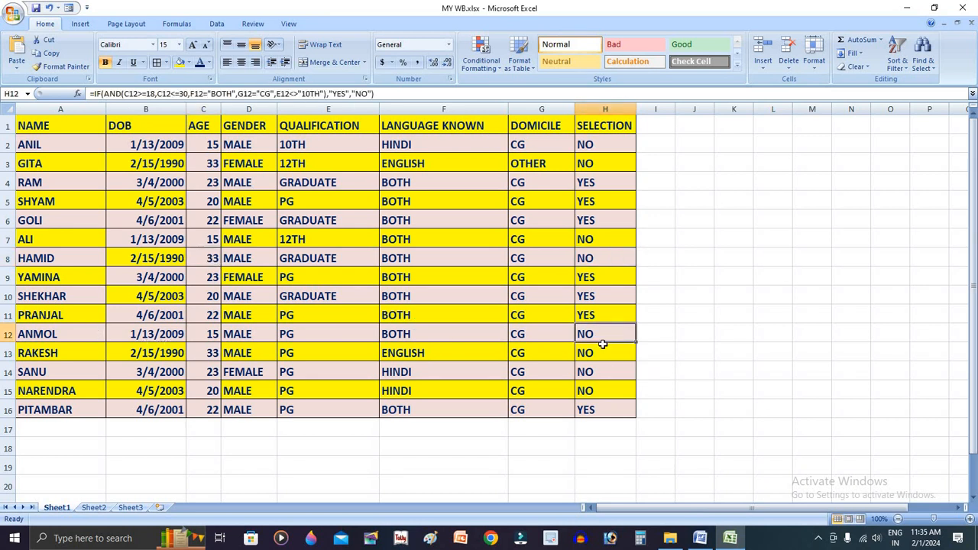
pyautogui.click(216, 334)
pyautogui.click(585, 372)
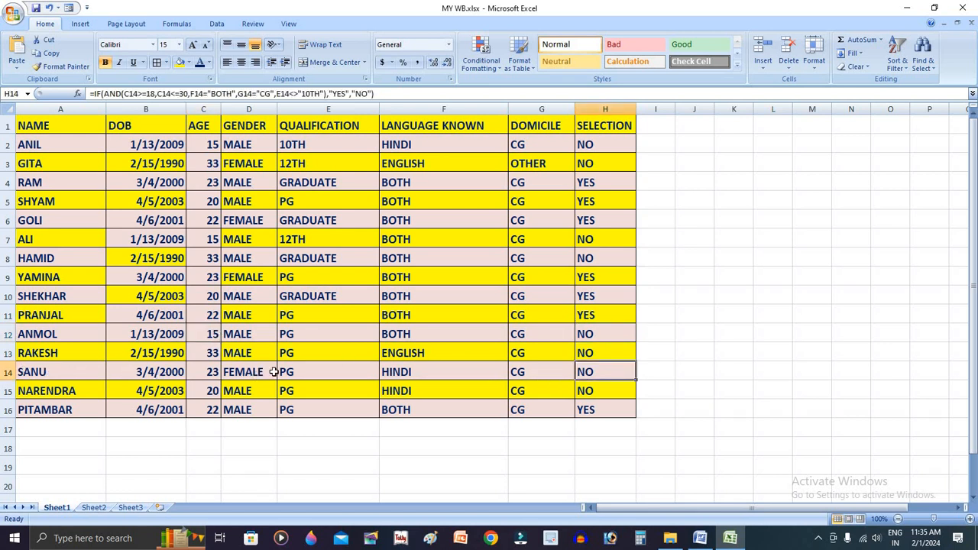
pyautogui.click(426, 371)
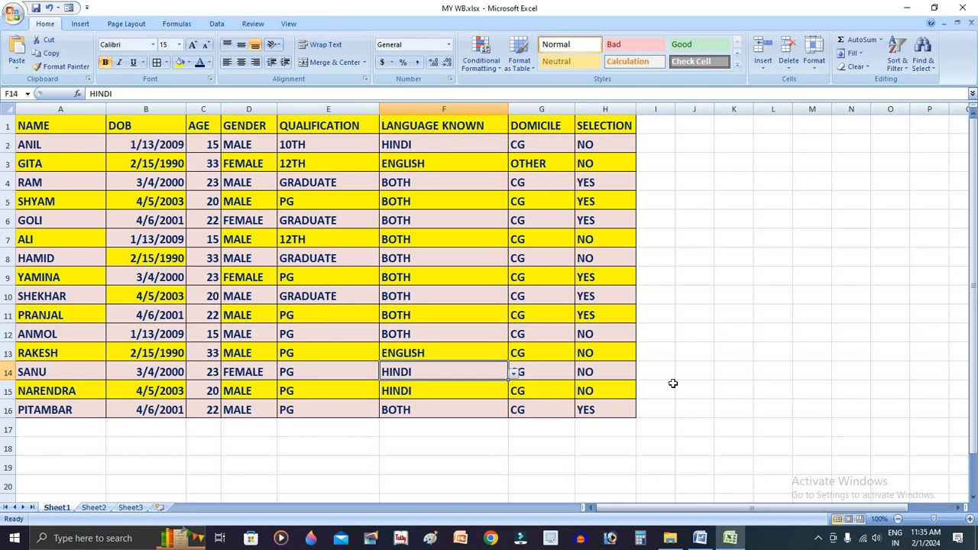
pyautogui.click(593, 391)
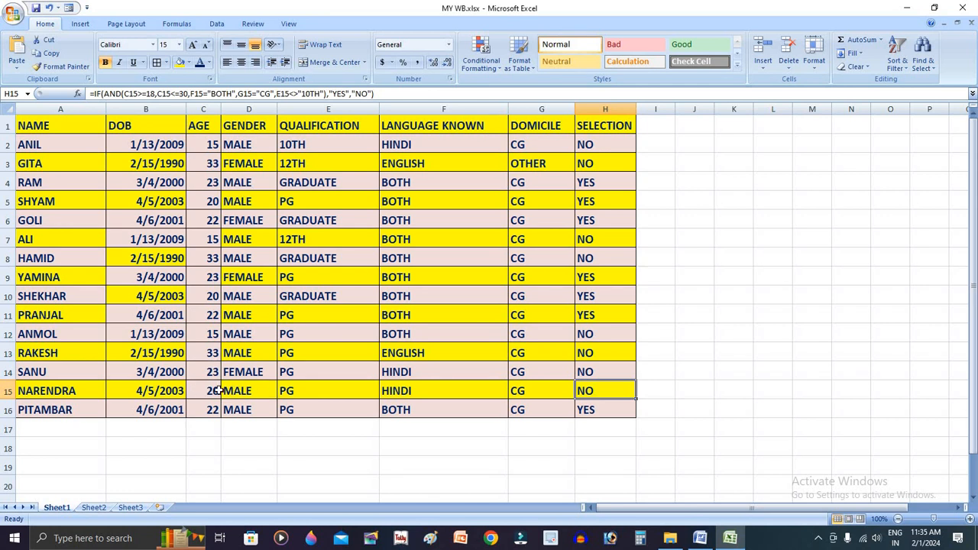
pyautogui.click(406, 392)
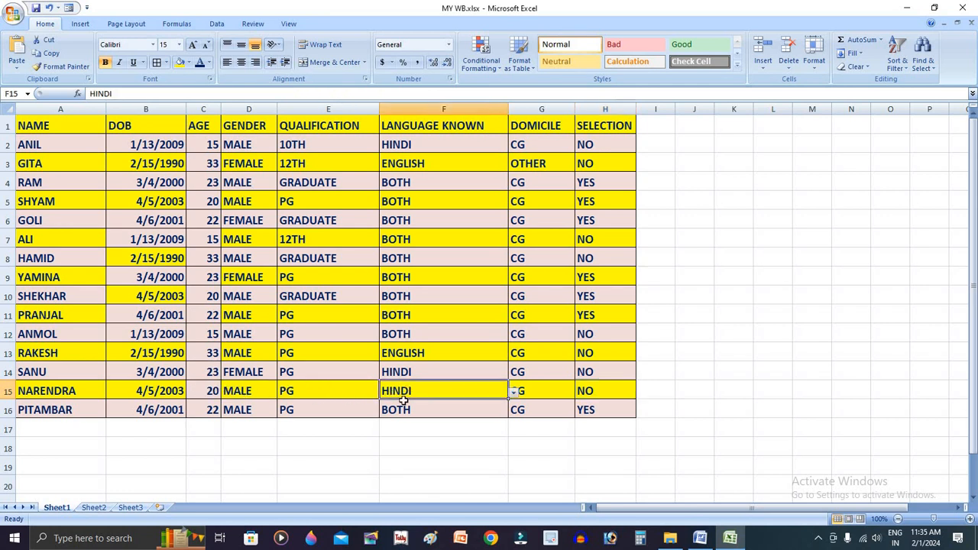
pyautogui.click(619, 386)
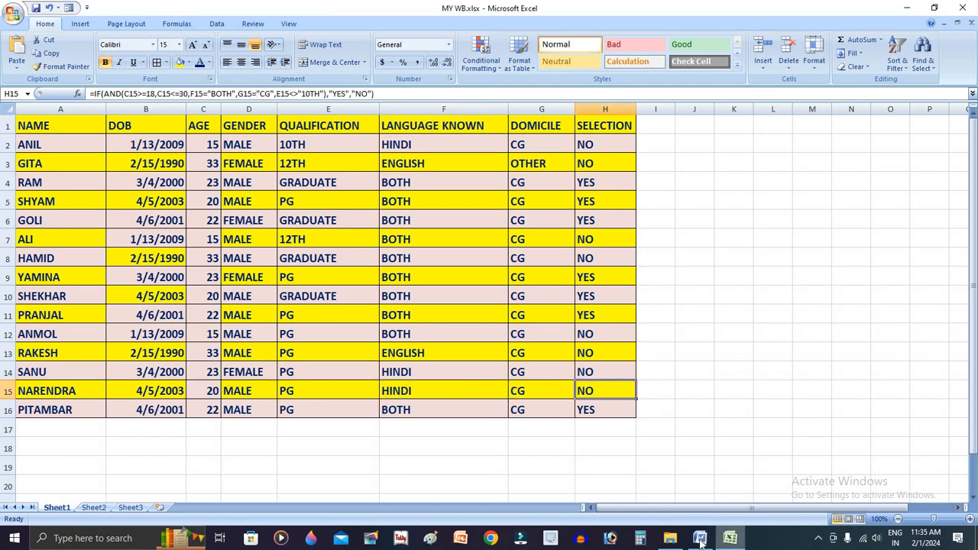
# Switch to the Word document Task1.docx and review the DCA diploma requirement in the fourth selection condition
pyautogui.hotkey('alt', 'Tab')
pyautogui.click(623, 400)
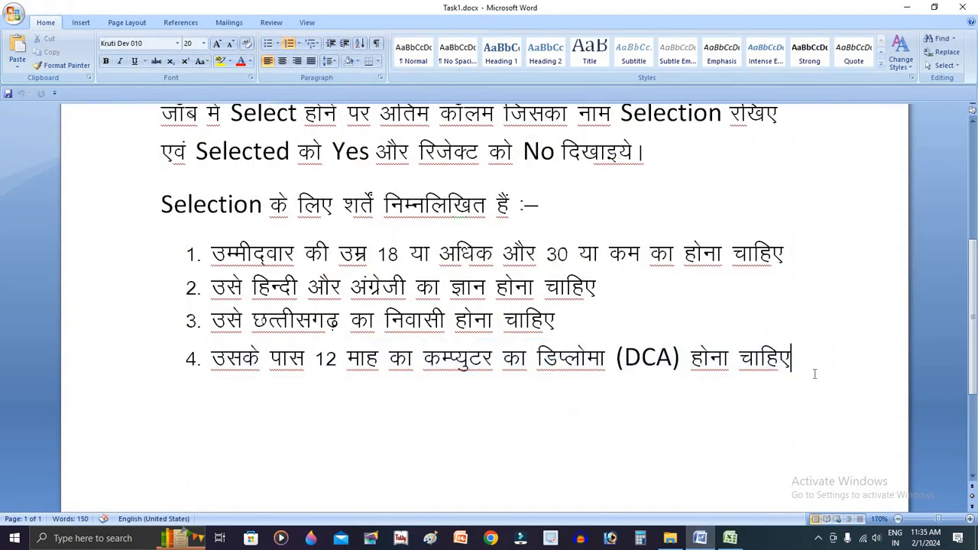
pyautogui.click(817, 362)
pyautogui.moveTo(624, 356); pyautogui.dragTo(671, 357)
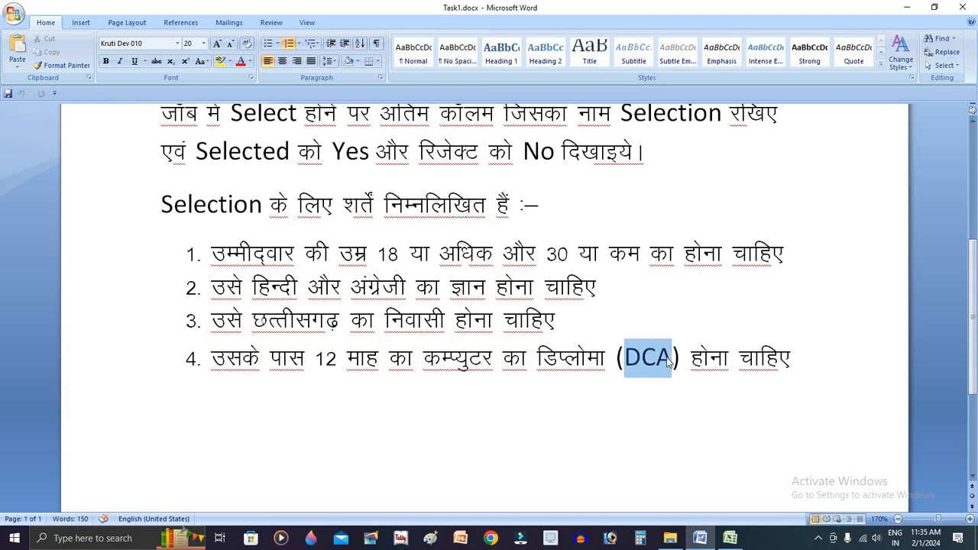
pyautogui.click(624, 262)
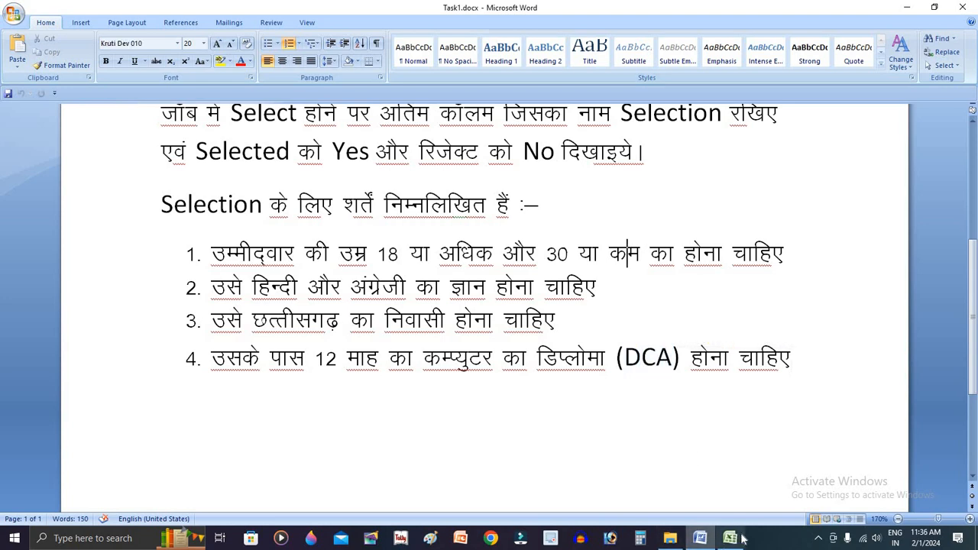
# Switch back to Excel and change the qualification test in the H2 formula to E2<>"DCA"
pyautogui.click(740, 538)
pyautogui.click(603, 145)
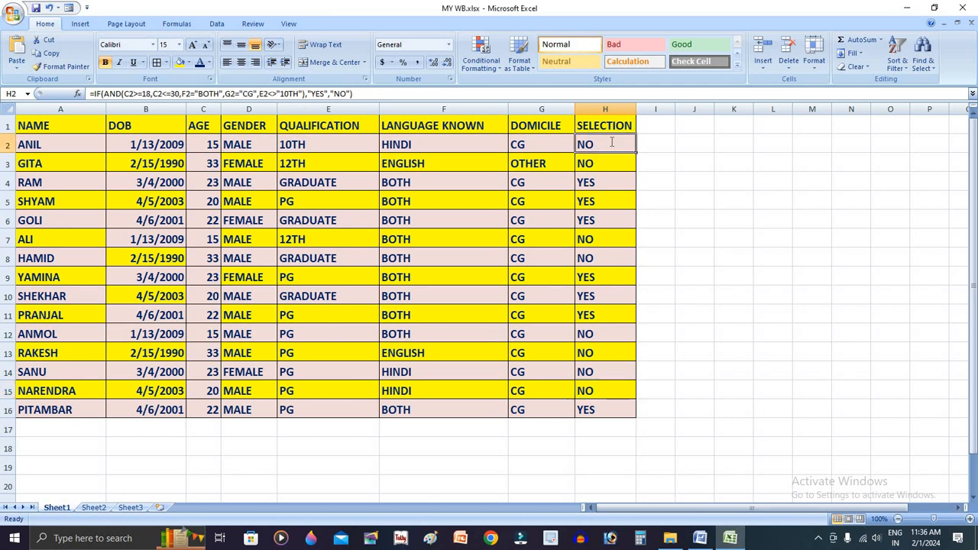
pyautogui.doubleClick(607, 145)
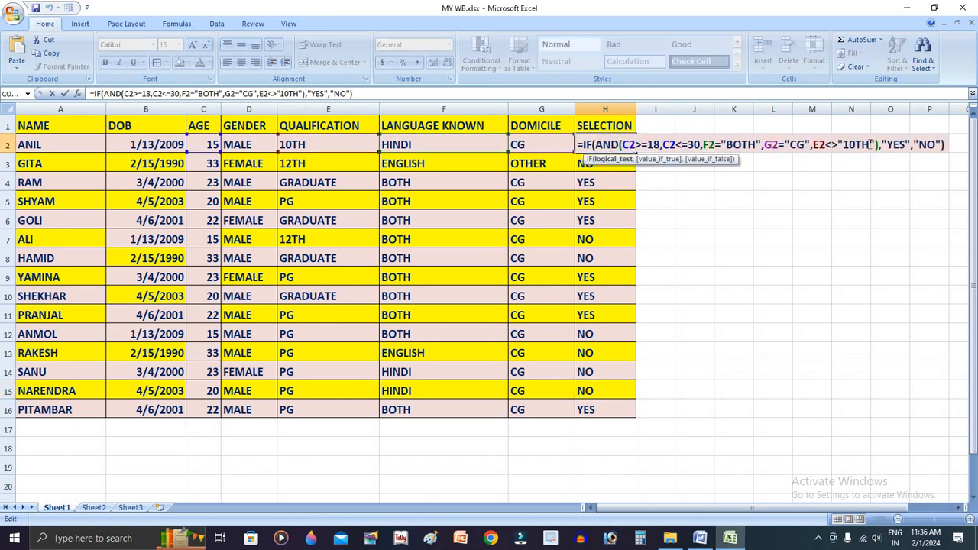
pyautogui.moveTo(871, 145); pyautogui.dragTo(847, 151)
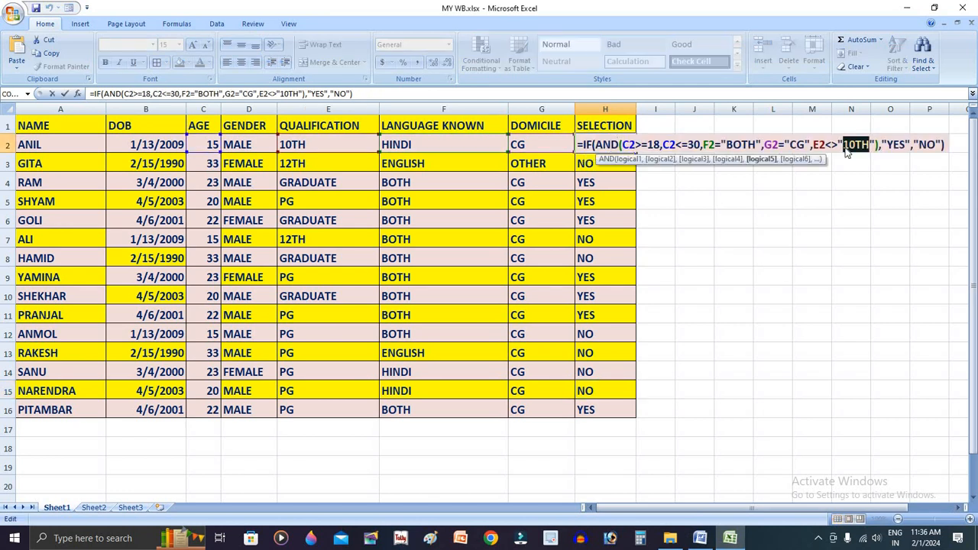
pyautogui.write('F')
pyautogui.press('BackSpace')
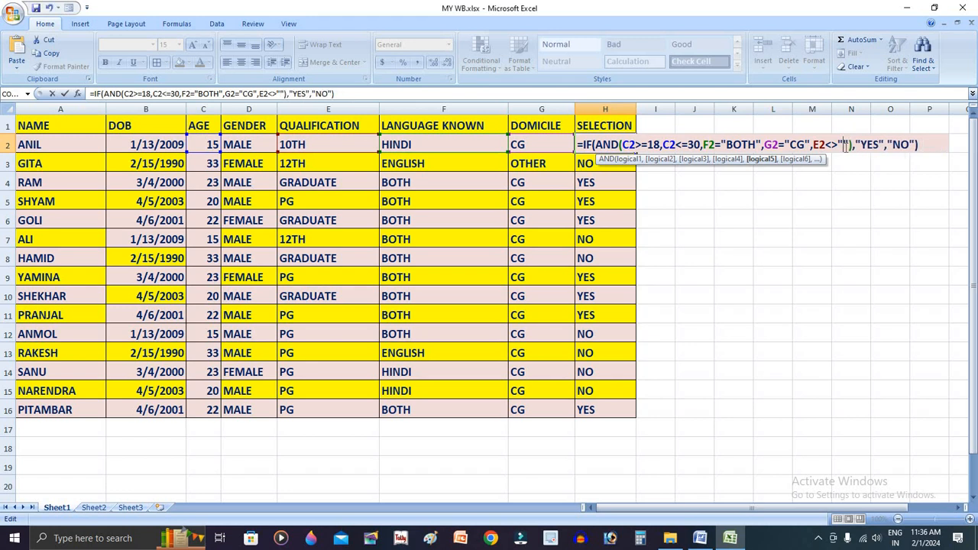
pyautogui.write('DCS')
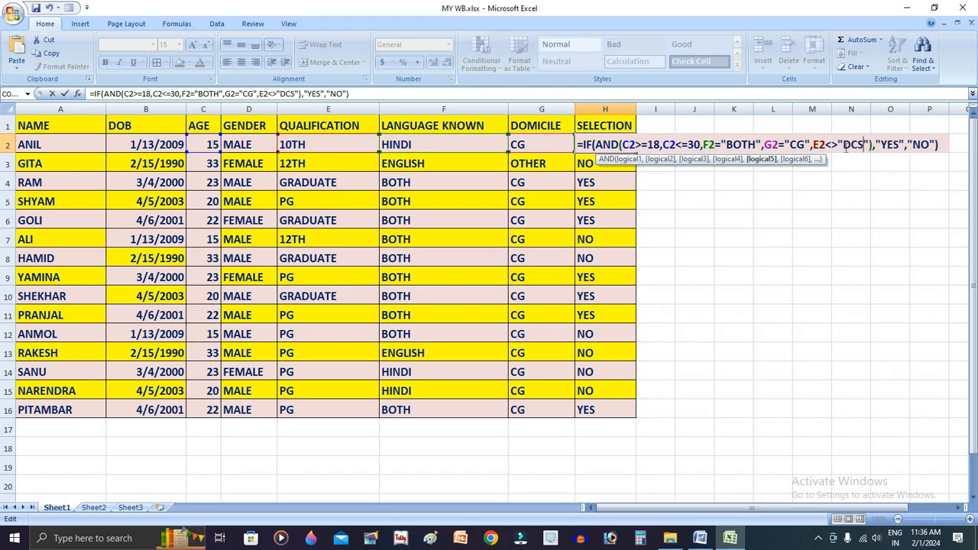
pyautogui.press('BackSpace')
pyautogui.write('A')
pyautogui.press('Return')
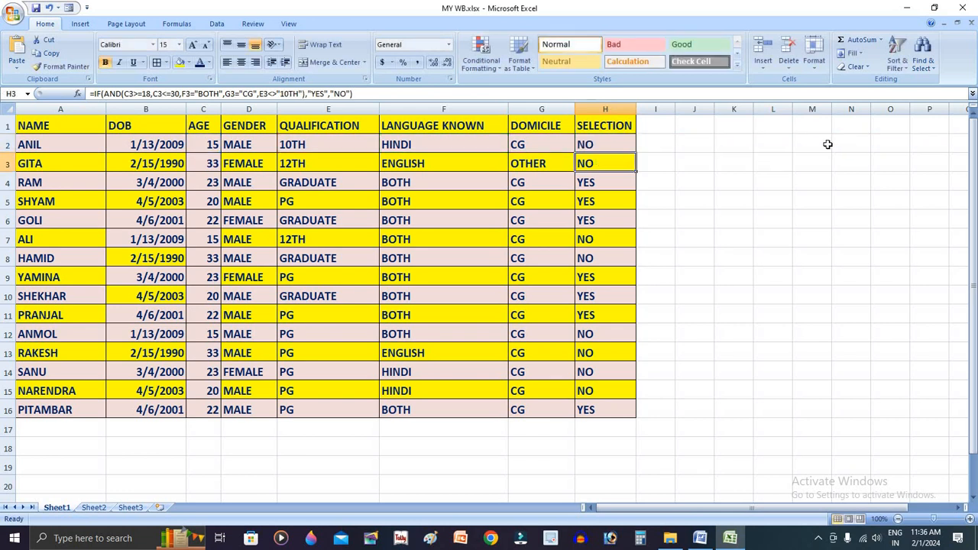
# Review the data validation list of the Domicile cells G2:G16, then the formula in H2
pyautogui.moveTo(549, 145); pyautogui.dragTo(546, 410)
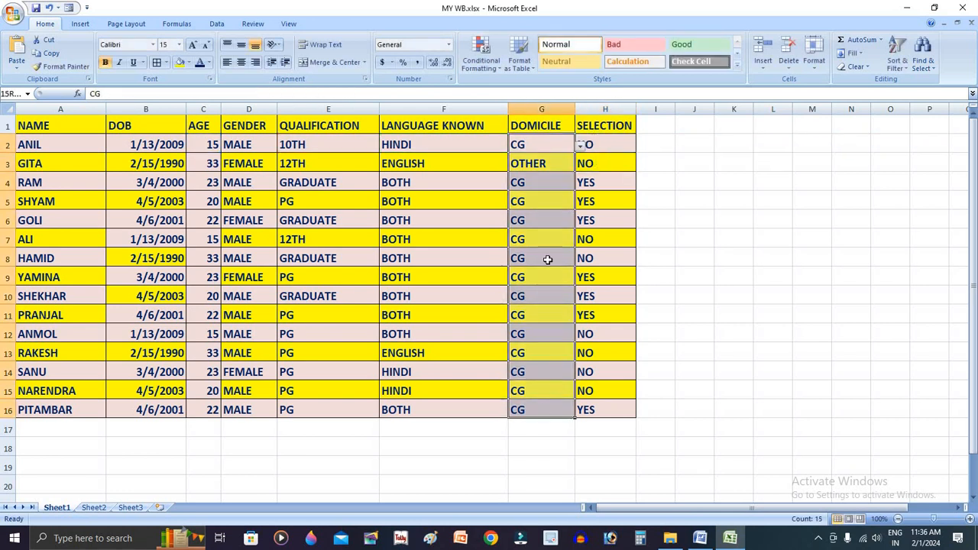
pyautogui.click(217, 25)
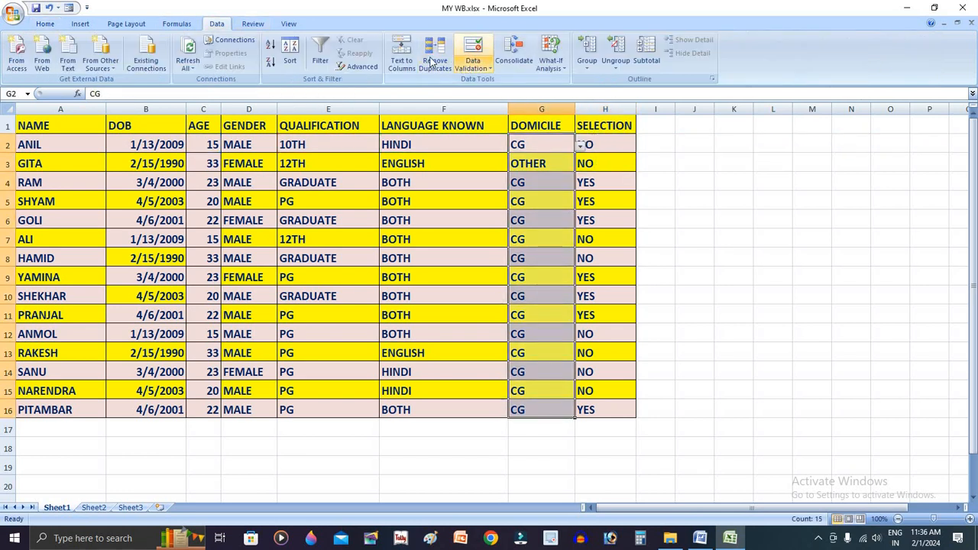
pyautogui.click(472, 50)
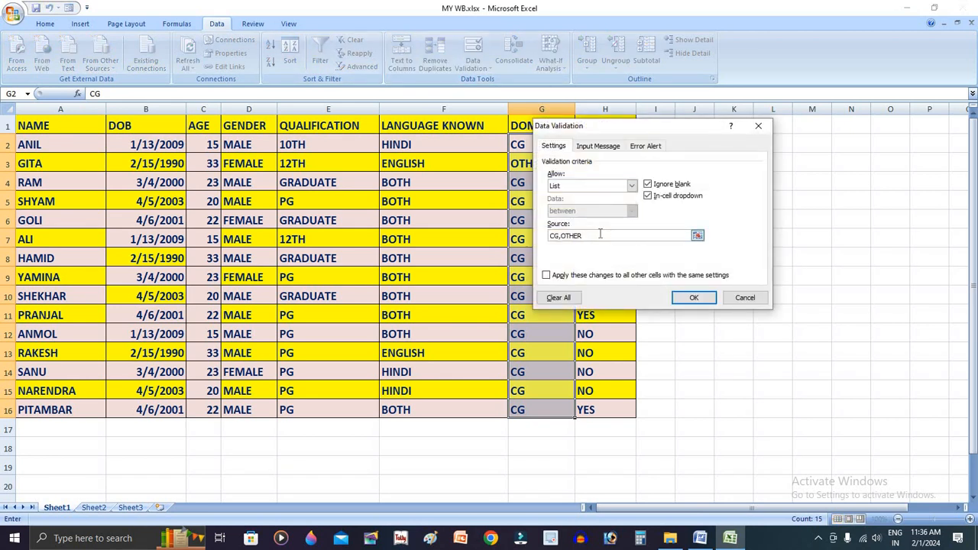
pyautogui.press('Return')
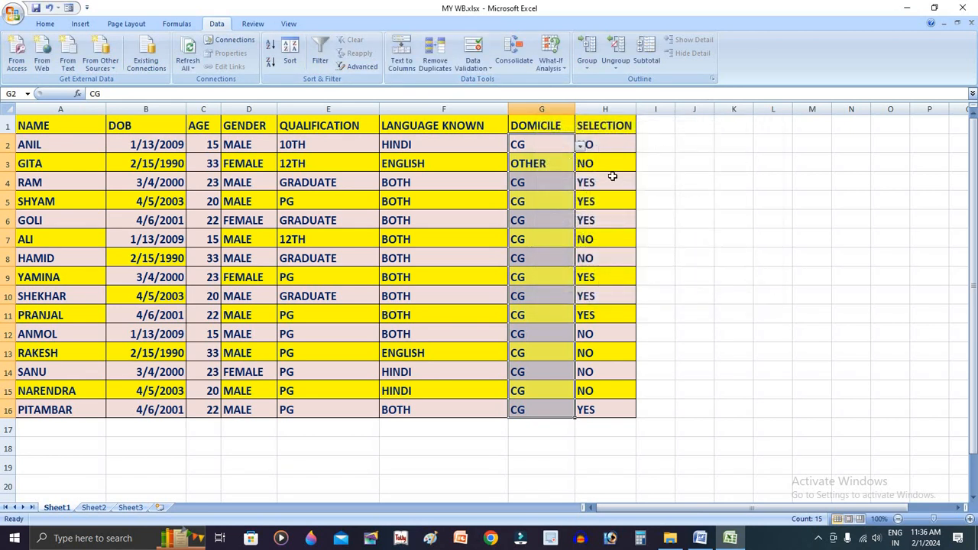
pyautogui.click(616, 178)
pyautogui.click(583, 145)
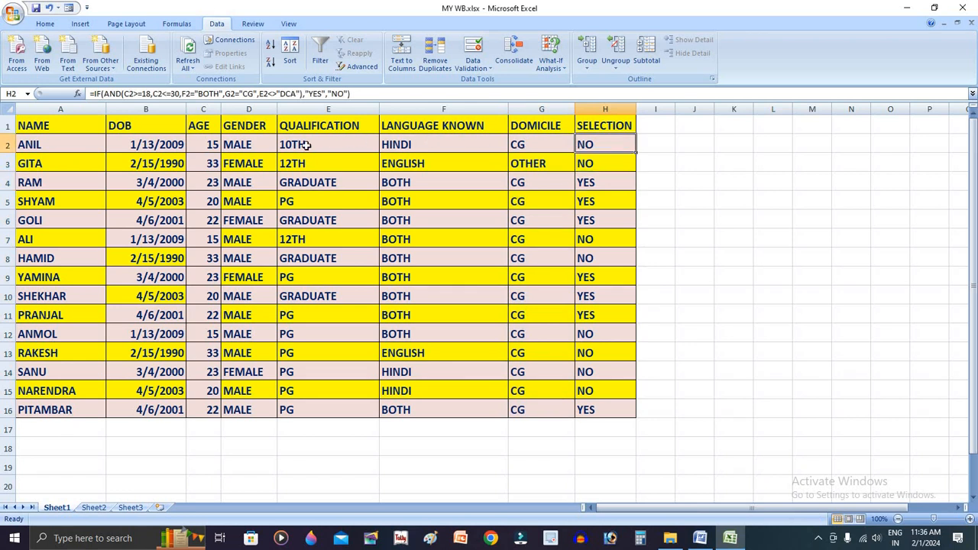
# Add DCA to the data validation list source of the Qualification cells E2:E16, making it 10TH,12TH,GRADUATE,PG,DCA
pyautogui.click(462, 145)
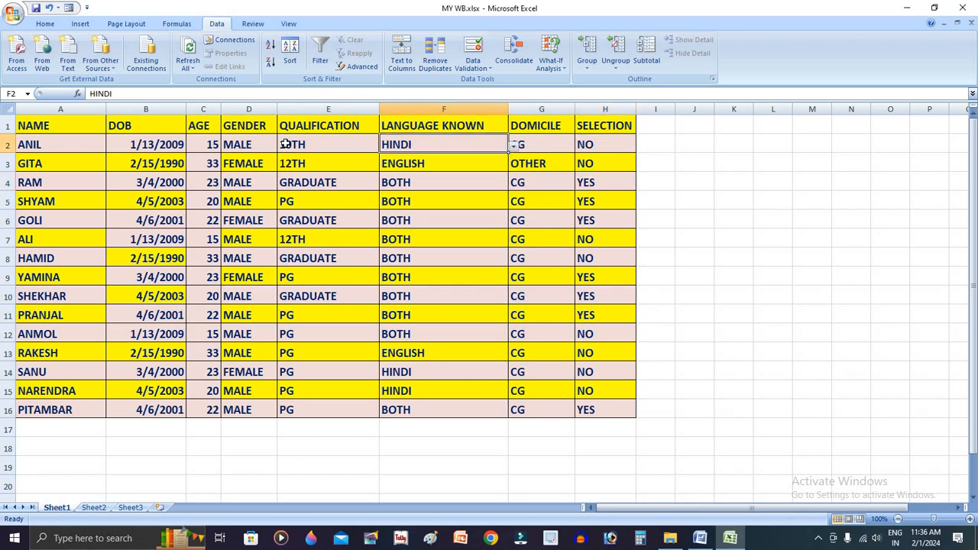
pyautogui.click(321, 145)
pyautogui.moveTo(349, 153)
pyautogui.mouseDown()
pyautogui.moveTo(354, 428)
pyautogui.moveTo(359, 404)
pyautogui.mouseUp()
pyautogui.click(473, 50)
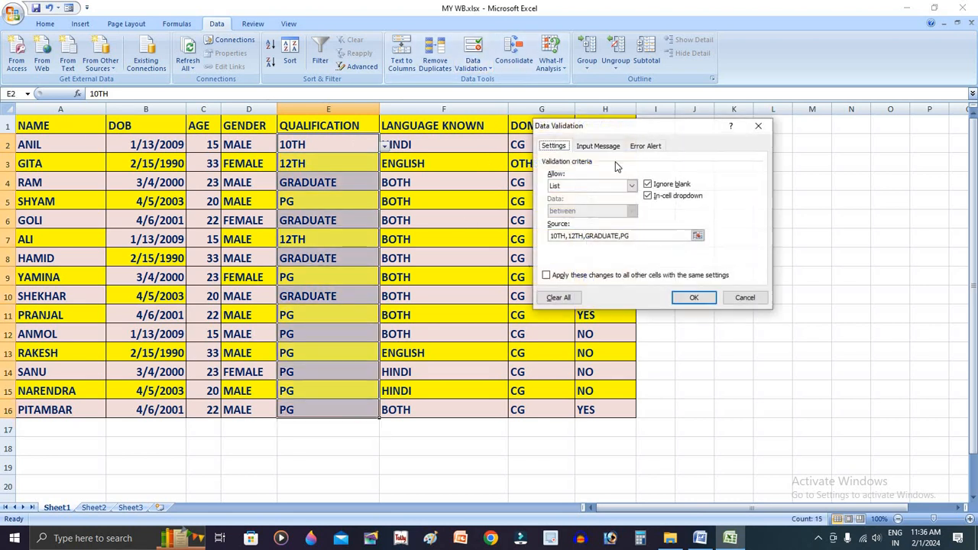
pyautogui.click(635, 234)
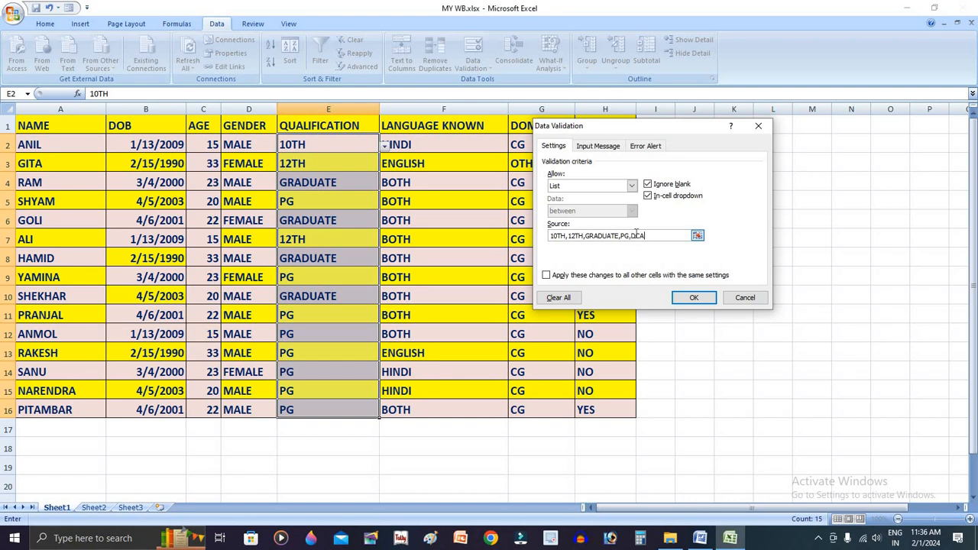
pyautogui.click(694, 298)
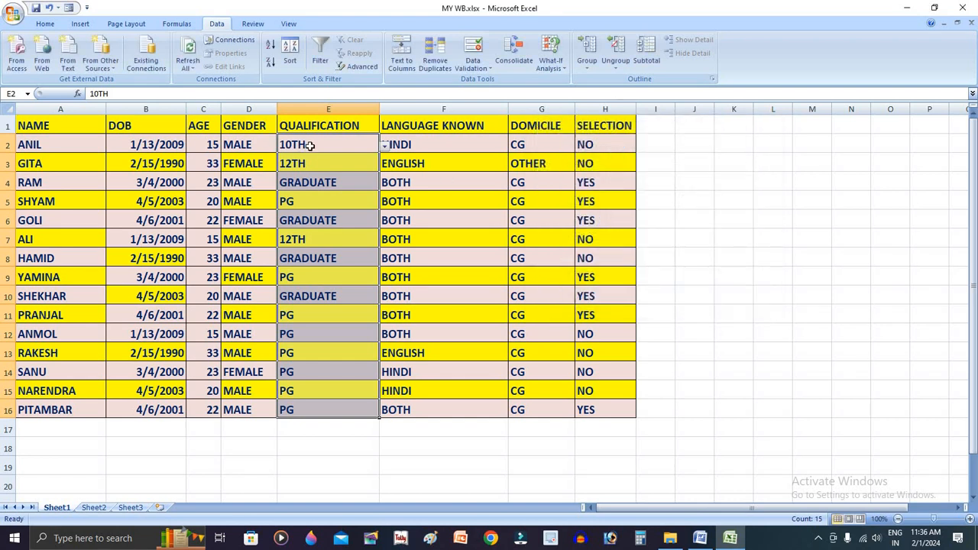
# Set the qualification in E3 to DCA, choosing it from the cell's validation list
pyautogui.click(309, 144)
pyautogui.click(317, 162)
pyautogui.write('D')
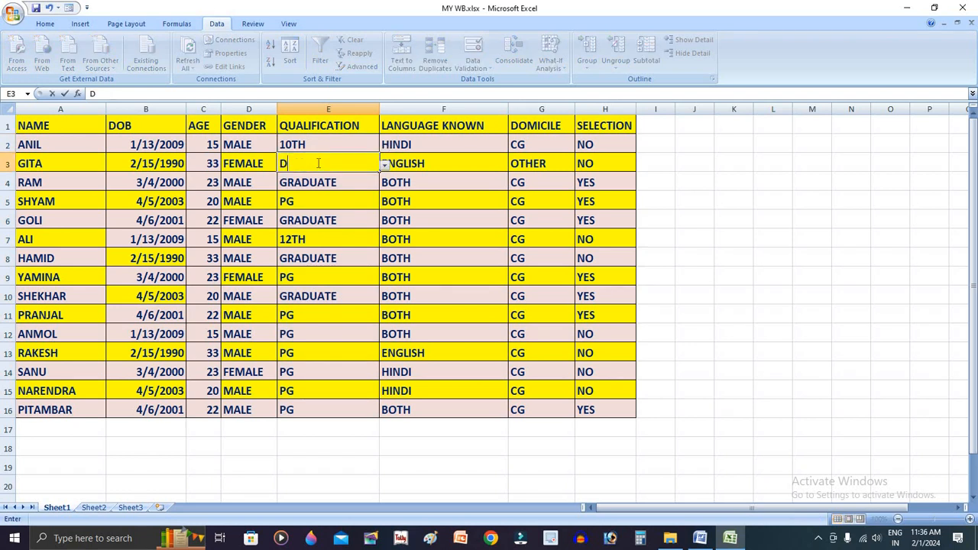
pyautogui.press('Return')
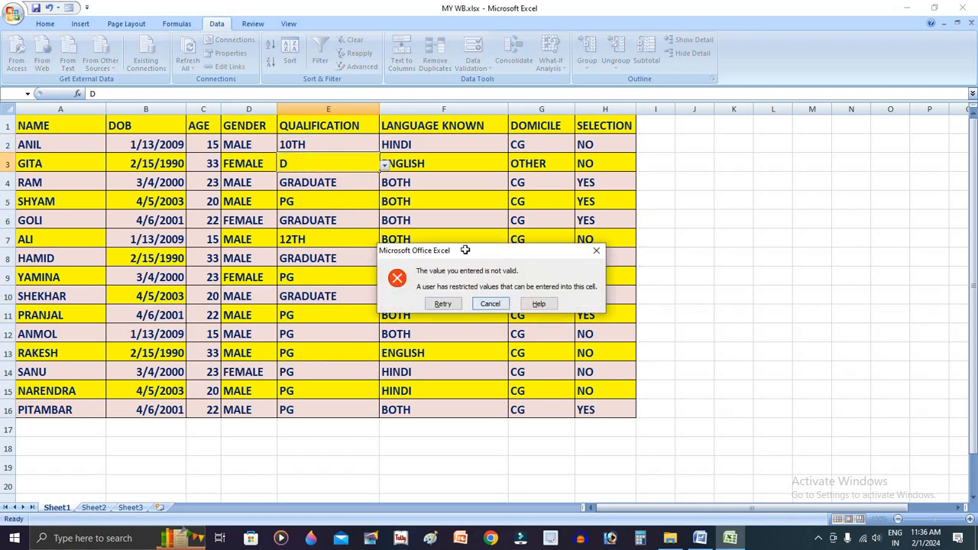
pyautogui.click(490, 304)
pyautogui.click(384, 165)
pyautogui.click(355, 207)
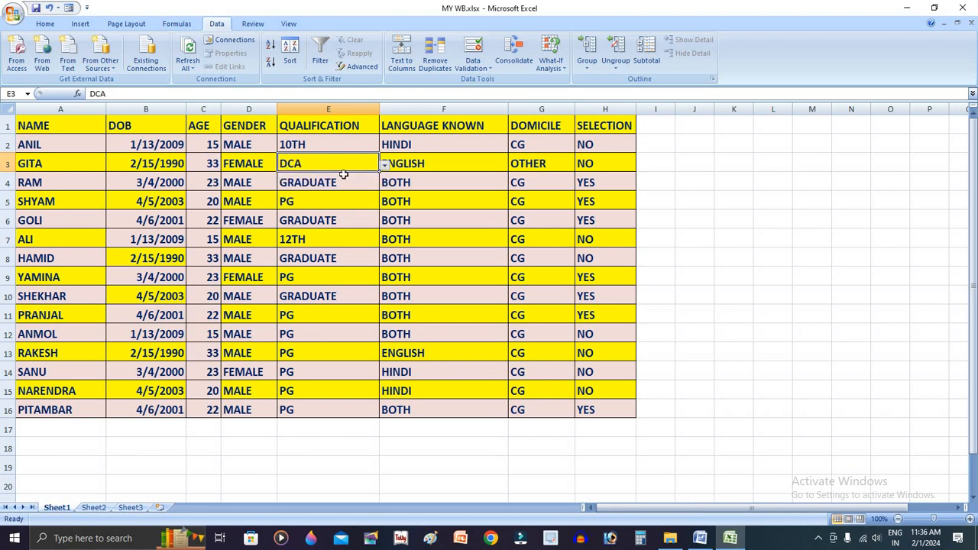
# Change the qualification to DCA in every remaining row from E4 to E16
pyautogui.click(334, 183)
pyautogui.hotkey('ctrl', 'd')
pyautogui.press('Down')
pyautogui.hotkey('ctrl', 'd')
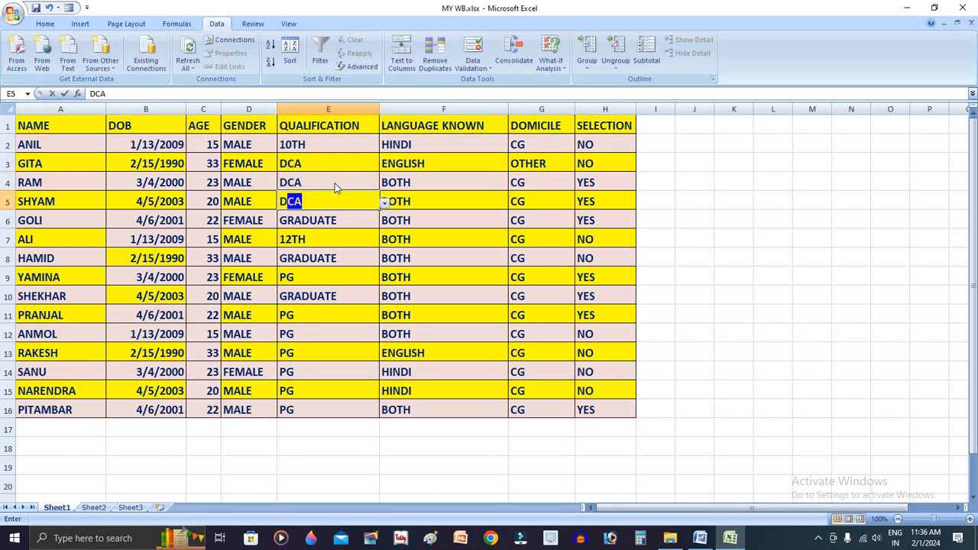
pyautogui.press('Down')
pyautogui.hotkey('ctrl', 'd')
pyautogui.press('Down')
pyautogui.hotkey('ctrl', 'd')
pyautogui.press('Down')
pyautogui.hotkey('ctrl', 'd')
pyautogui.press('Down')
pyautogui.hotkey('ctrl', 'd')
pyautogui.press('Down')
pyautogui.hotkey('ctrl', 'd')
pyautogui.press('Down')
pyautogui.write('DCA DCA')
pyautogui.press('Return')
pyautogui.write('DCA')
pyautogui.press('Return')
pyautogui.write('DD')
pyautogui.press('Return')
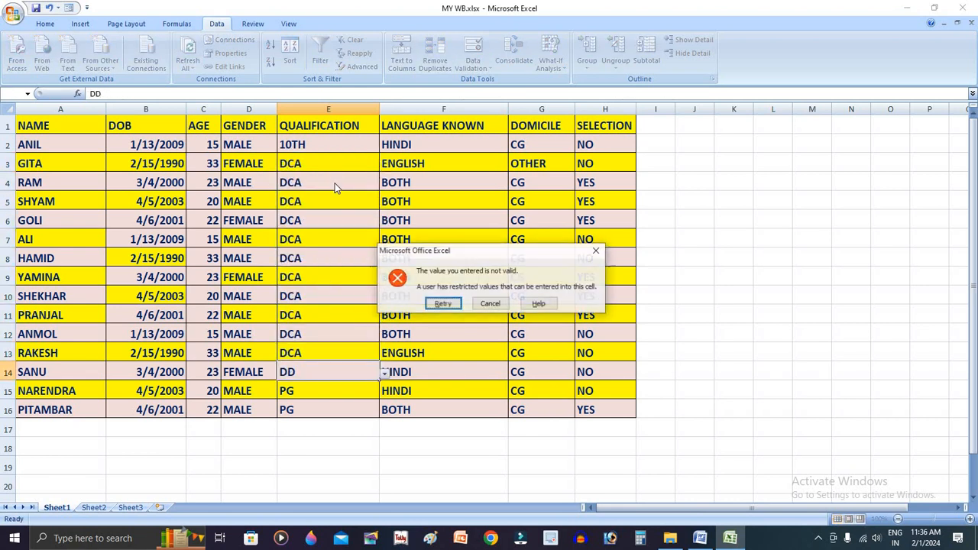
pyautogui.press('Return')
pyautogui.write('D')
pyautogui.press('Return')
pyautogui.write('D')
pyautogui.press('Return')
pyautogui.write('D')
pyautogui.press('Return')
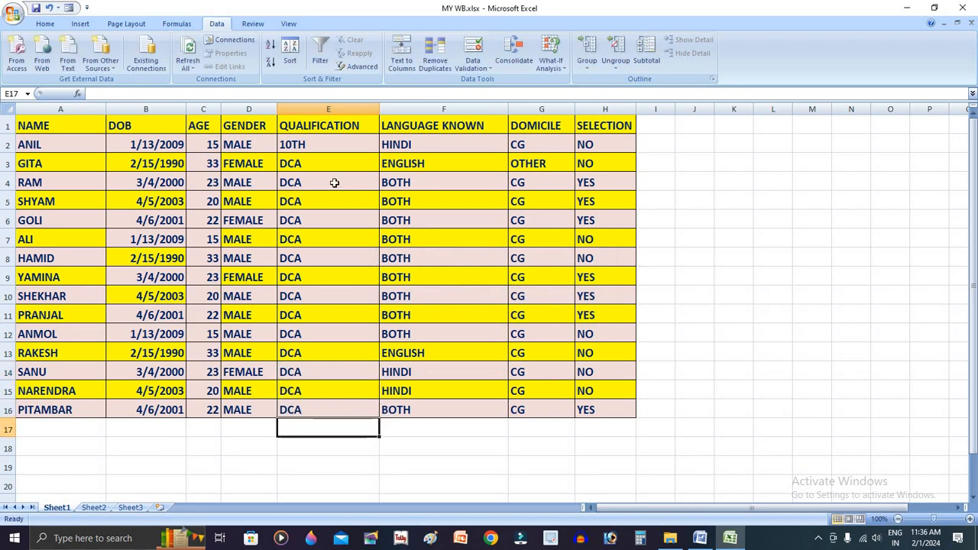
# Review the DCA test in the H2 formula, then inspect the Selection cells H4, H10, H16, H14 and H11
pyautogui.doubleClick(601, 146)
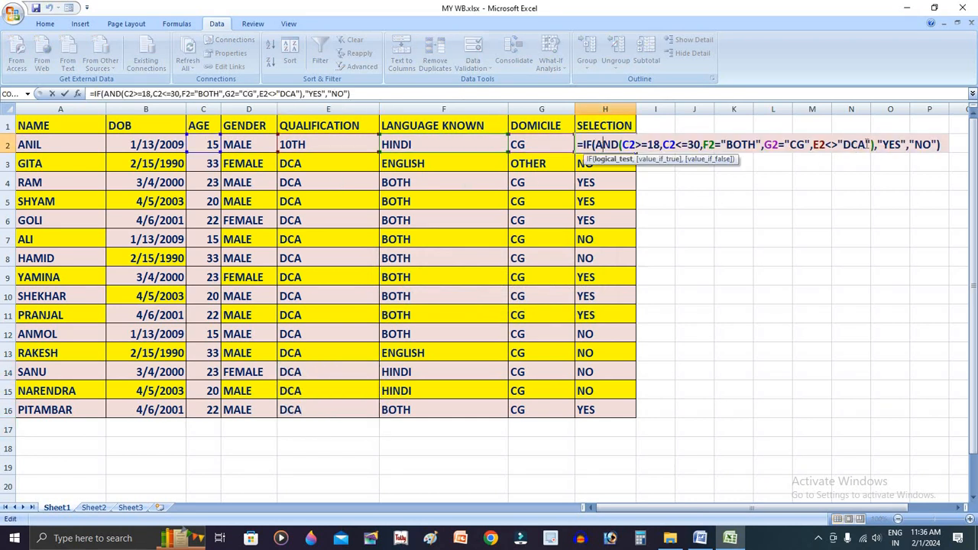
pyautogui.moveTo(865, 144); pyautogui.dragTo(844, 145)
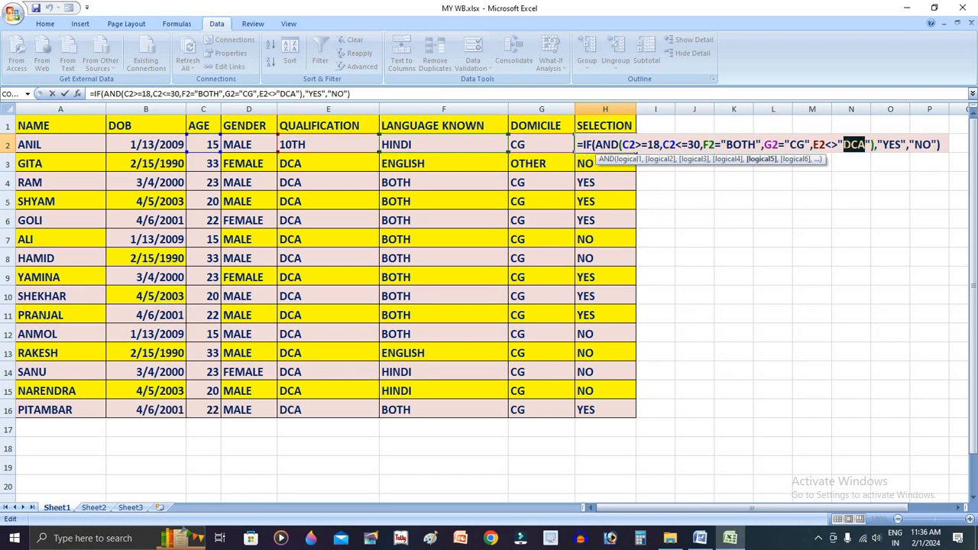
pyautogui.press('Return')
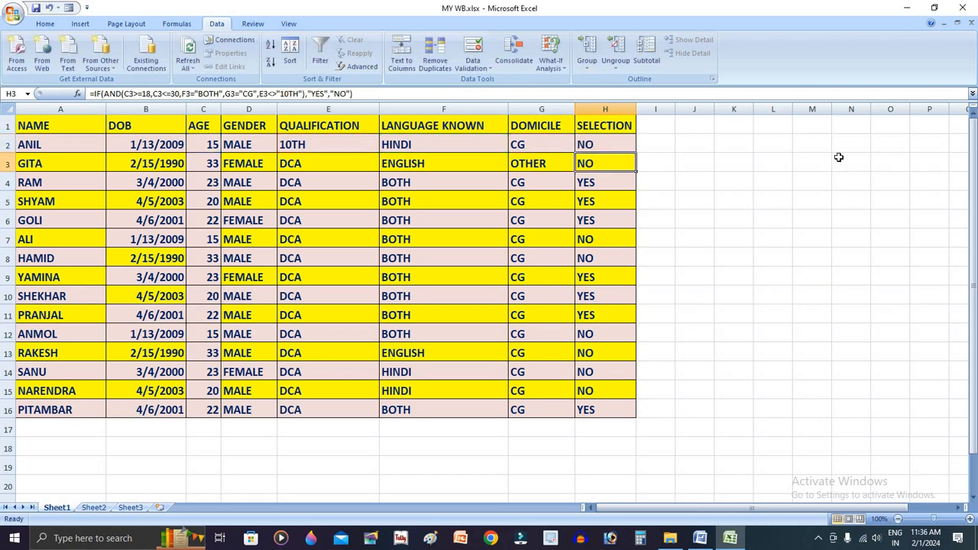
pyautogui.click(616, 183)
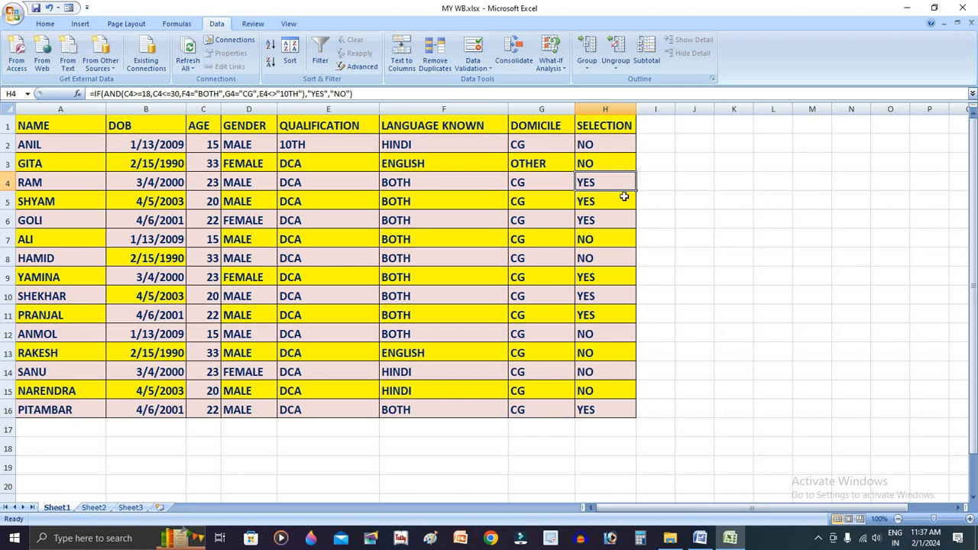
pyautogui.click(604, 298)
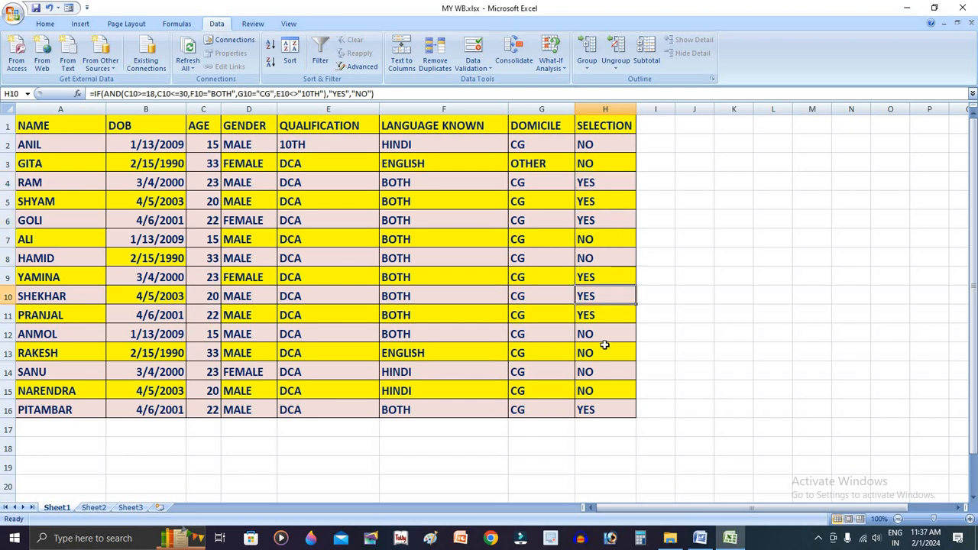
pyautogui.click(614, 413)
pyautogui.click(623, 372)
pyautogui.click(617, 316)
# Switch to the Word document Task1.docx and review the whole task description and its four selection conditions
pyautogui.click(701, 539)
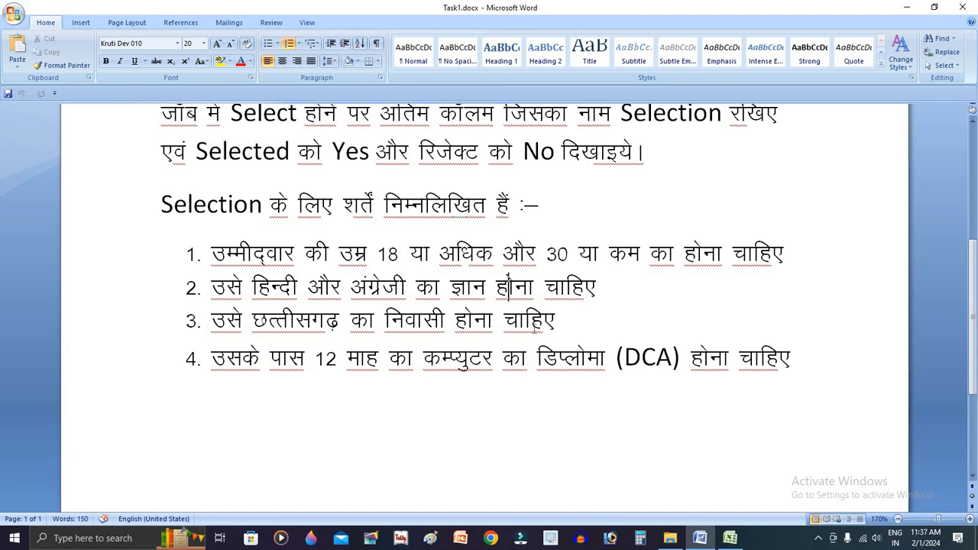
pyautogui.scroll(3, 570, 331)
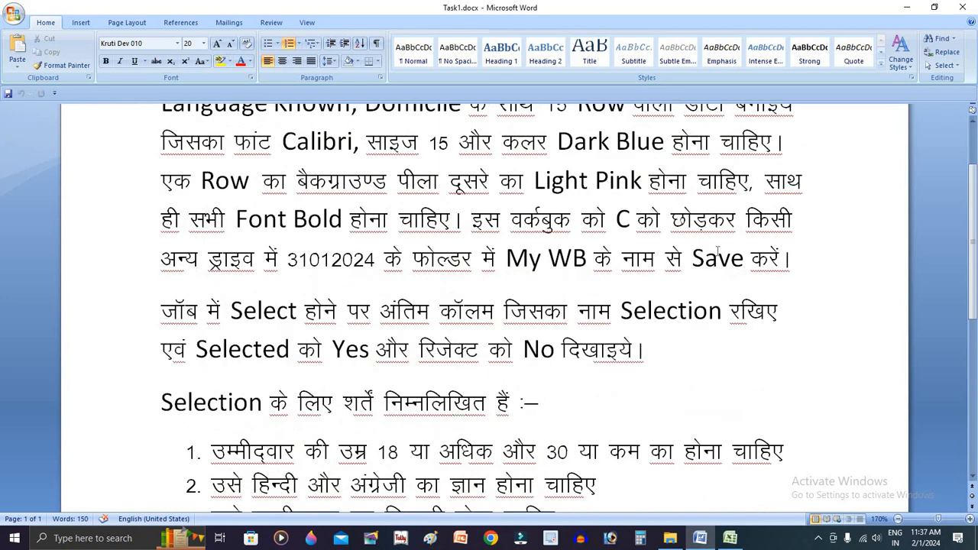
pyautogui.scroll(2, 975, 164)
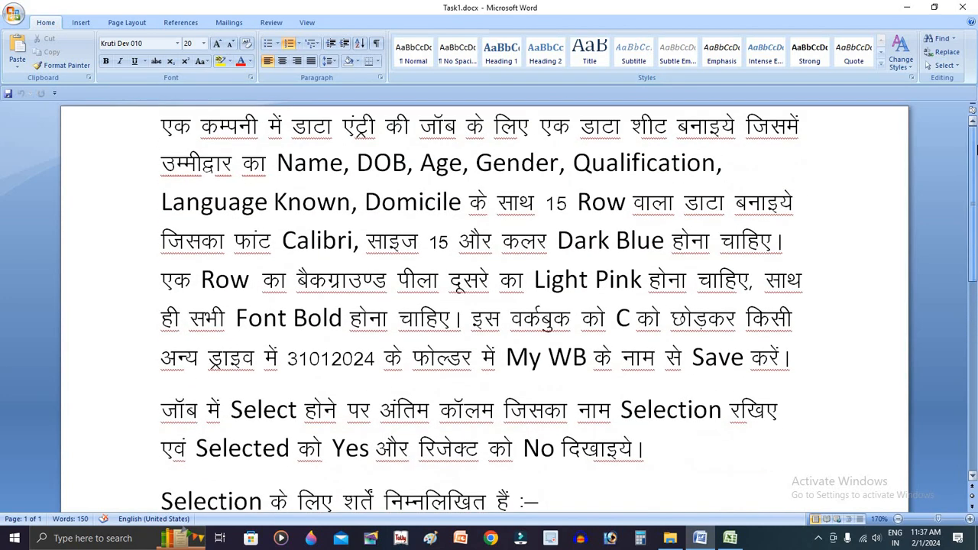
pyautogui.scroll(-3, 975, 153)
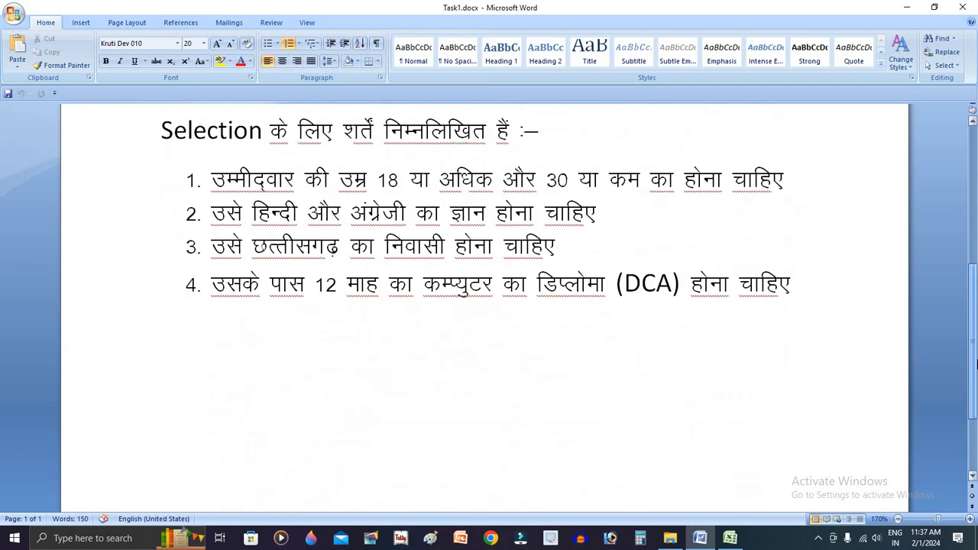
pyautogui.scroll(4, 975, 149)
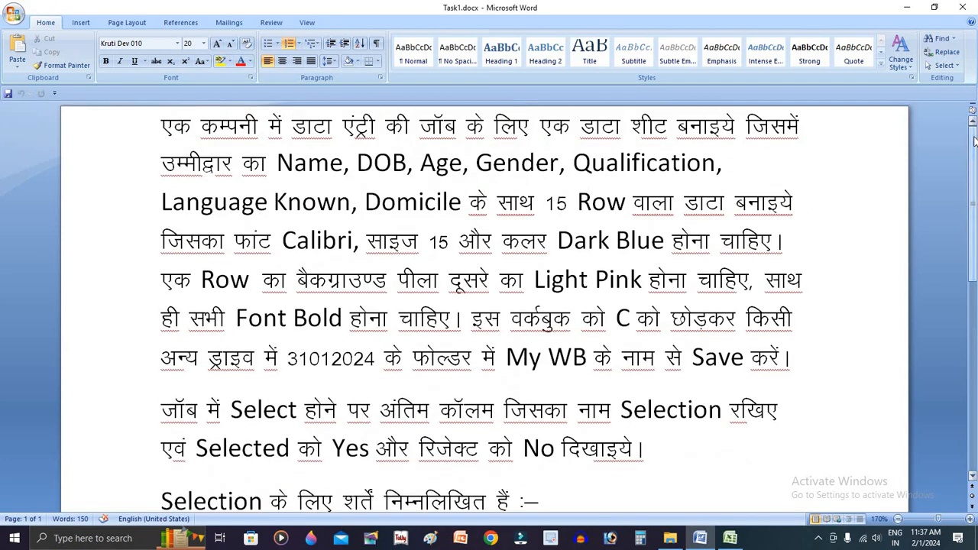